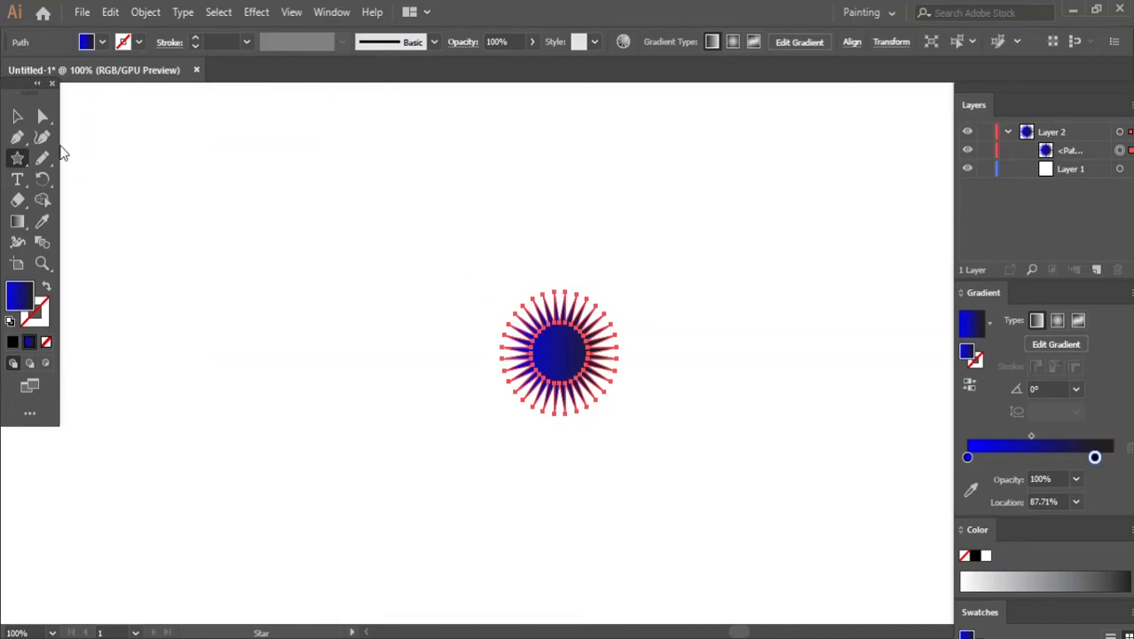
- Enlarge the many-pointed star about its centre and round all of its corners
left_click_drag(561, 290, 559, 174)
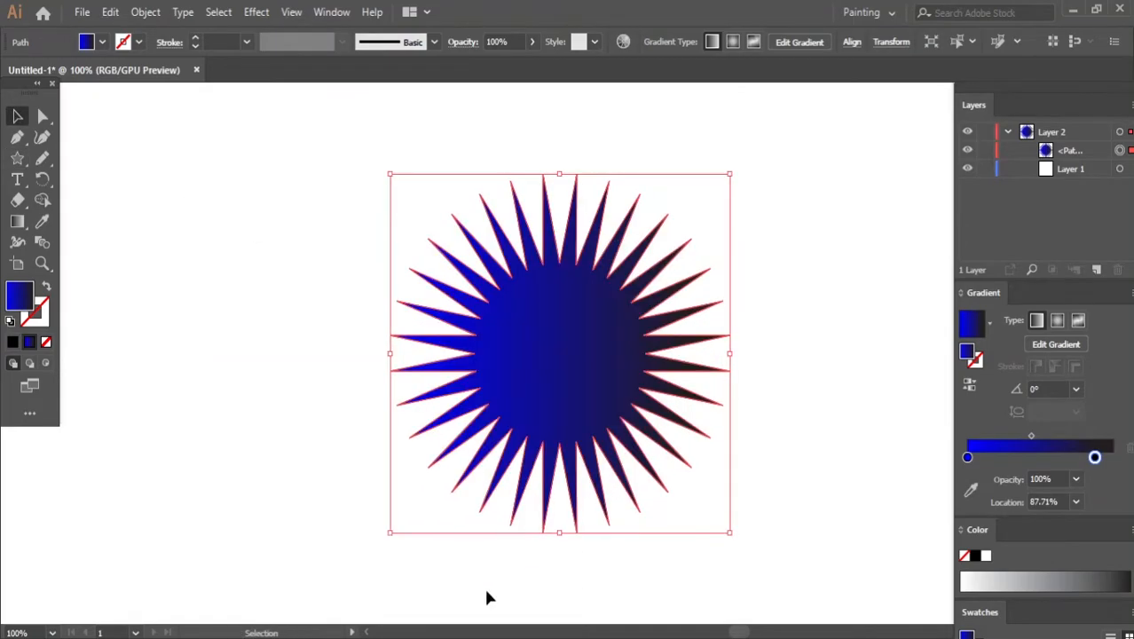
left_click(42, 116)
left_click_drag(441, 251, 499, 298)
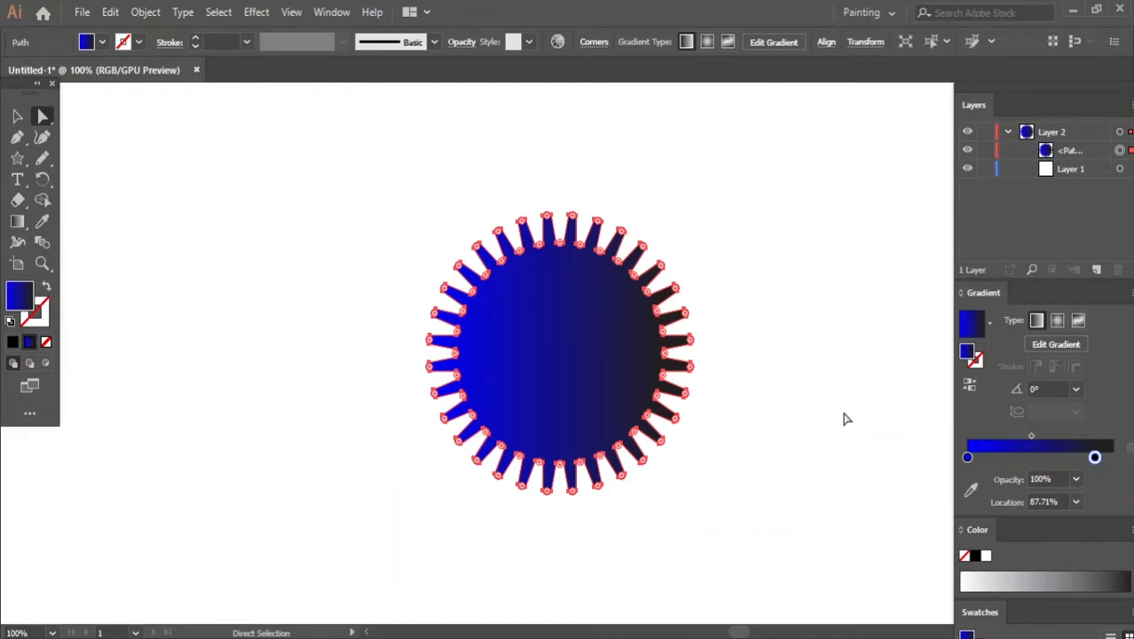
- Duplicate the rounded star in place, shrink the copy to a tiny shape at its centre, and select both stars
left_click(110, 12)
left_click(133, 95)
left_click(110, 12)
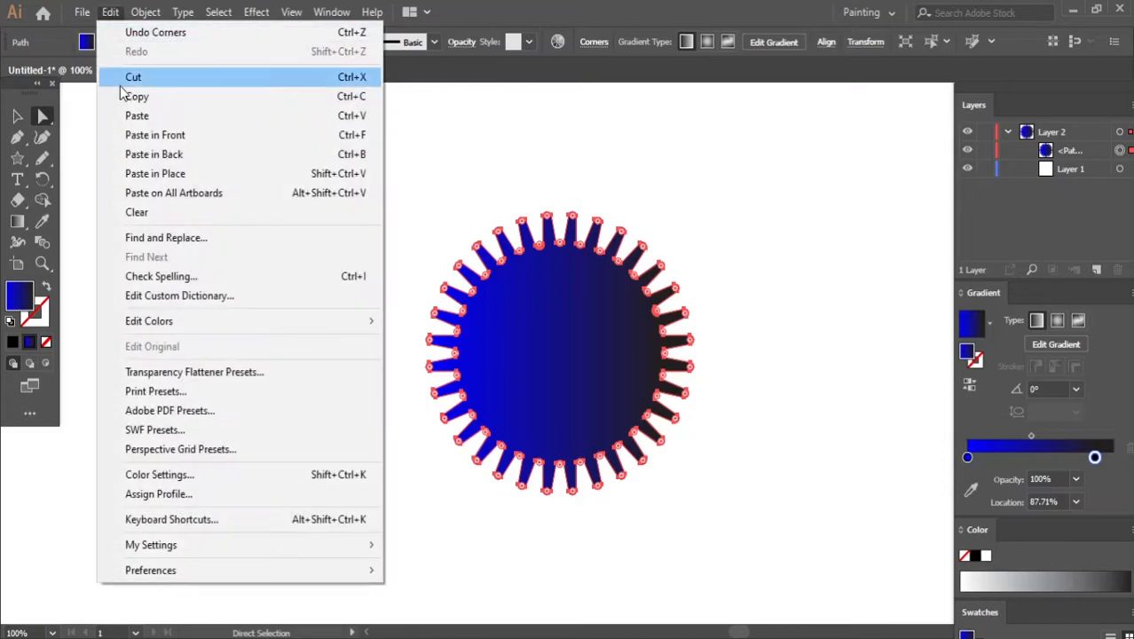
left_click(150, 155)
key("v")
left_click_drag(687, 215, 568, 351)
left_click_drag(347, 228, 717, 479)
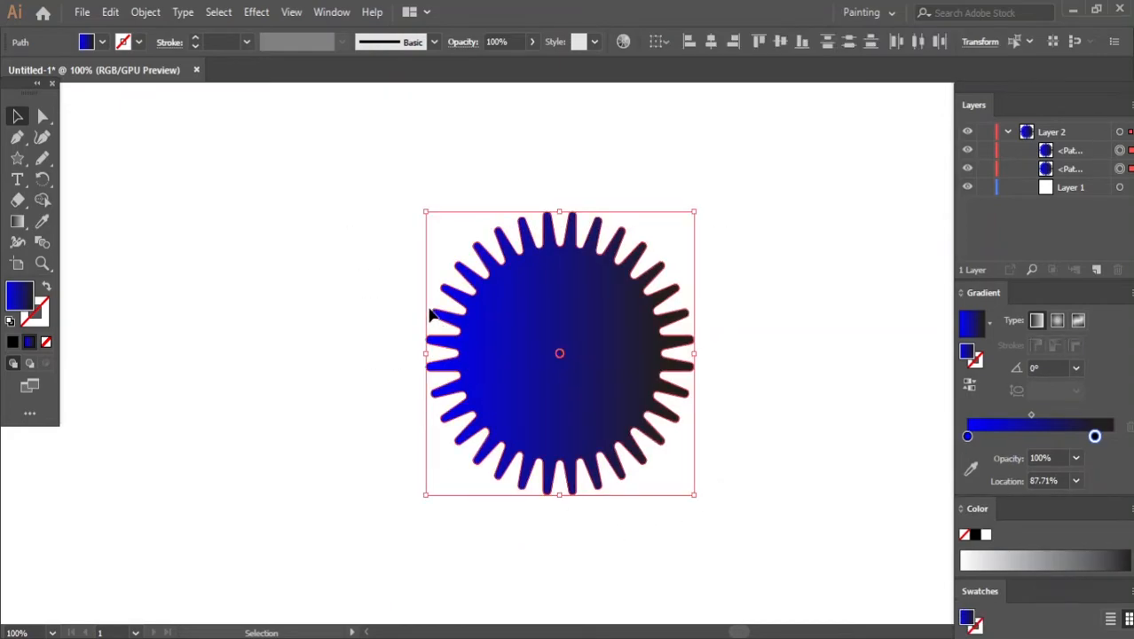
- Set the blend spacing to Specified Steps with a value of 100
left_click(110, 12)
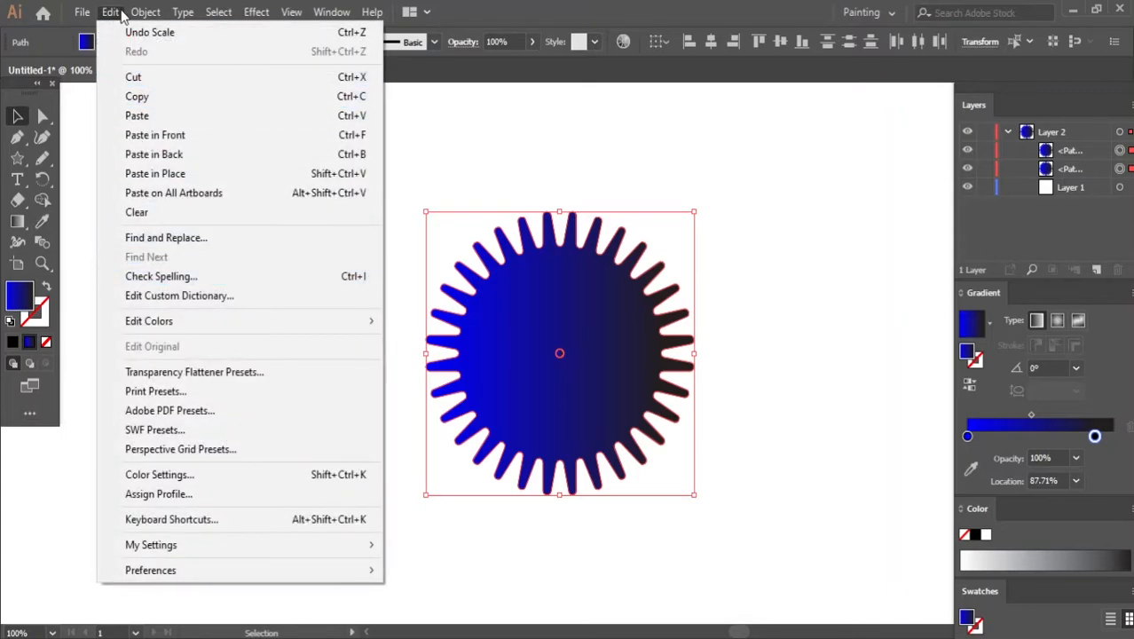
mouse_move(145, 11)
mouse_move(301, 465)
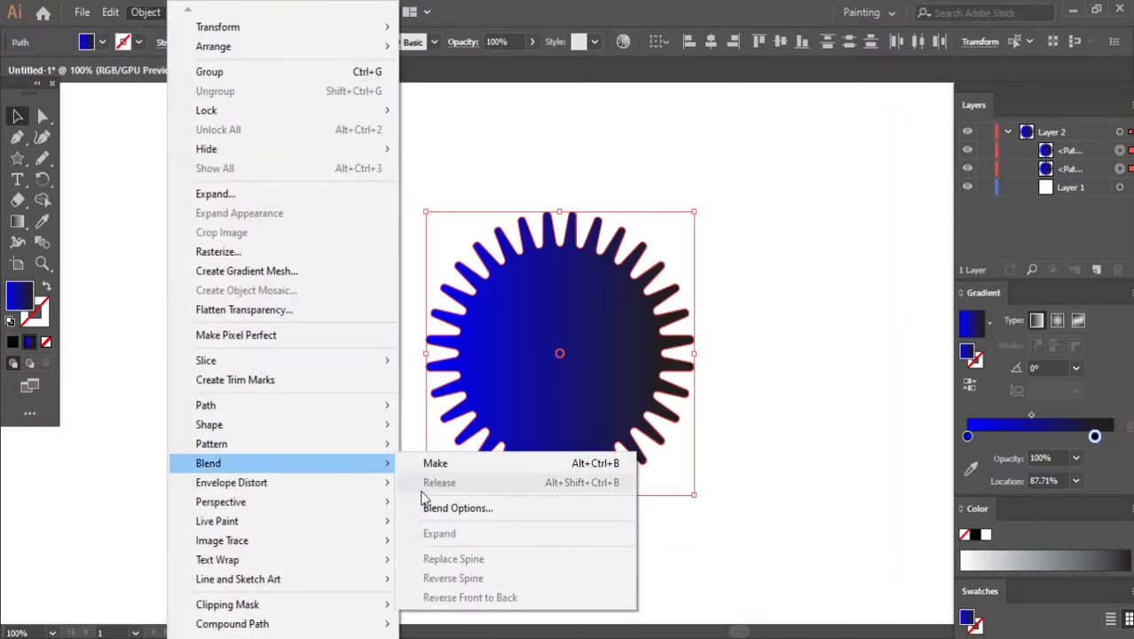
left_click(444, 506)
double_click(651, 286)
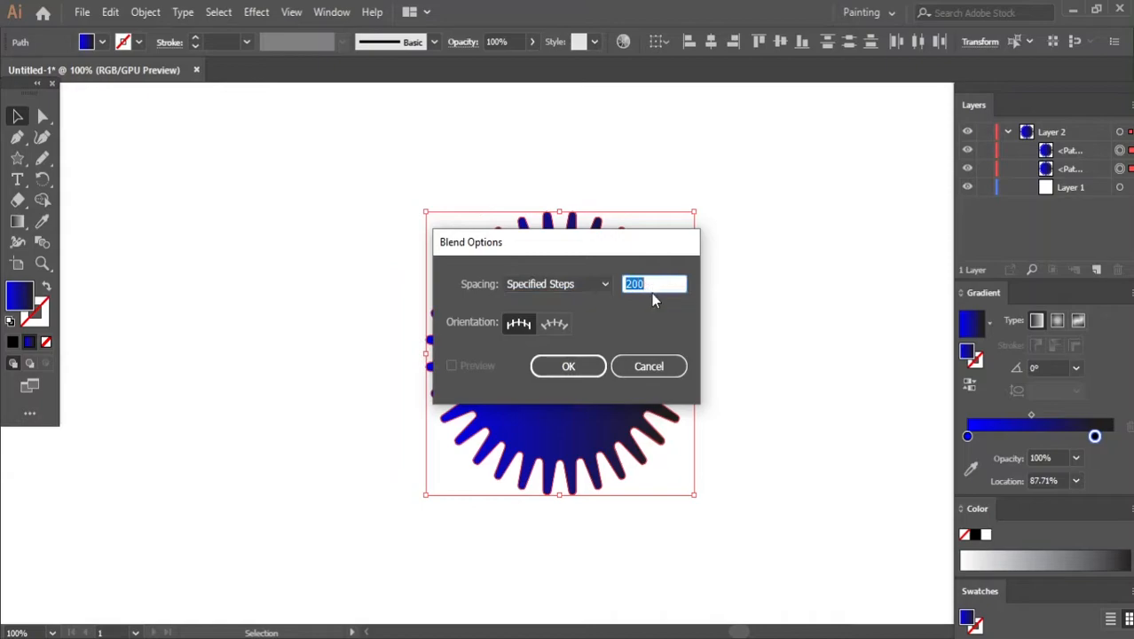
left_click(607, 284)
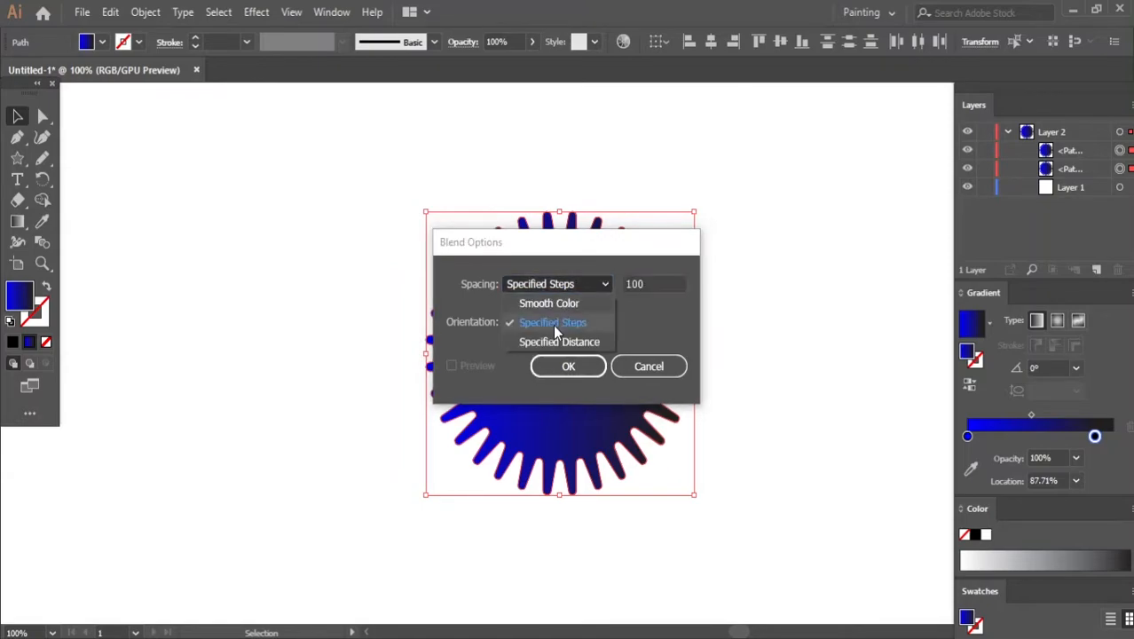
left_click(607, 285)
left_click(584, 364)
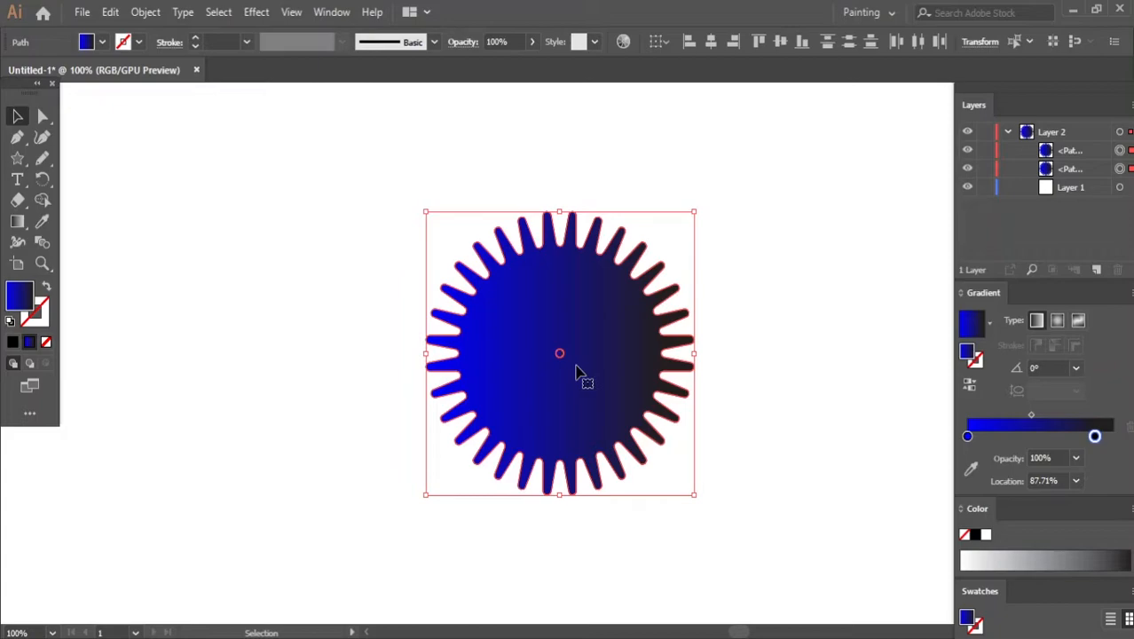
- Make a blend between the large star and the tiny star at its centre
left_click(145, 12)
mouse_move(208, 462)
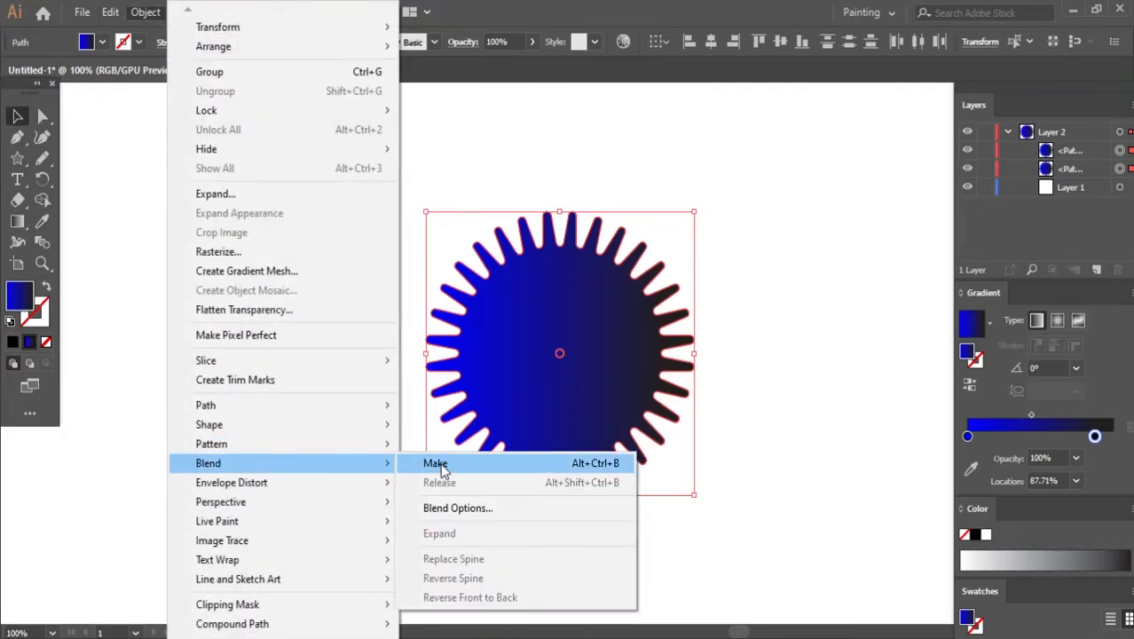
left_click(433, 462)
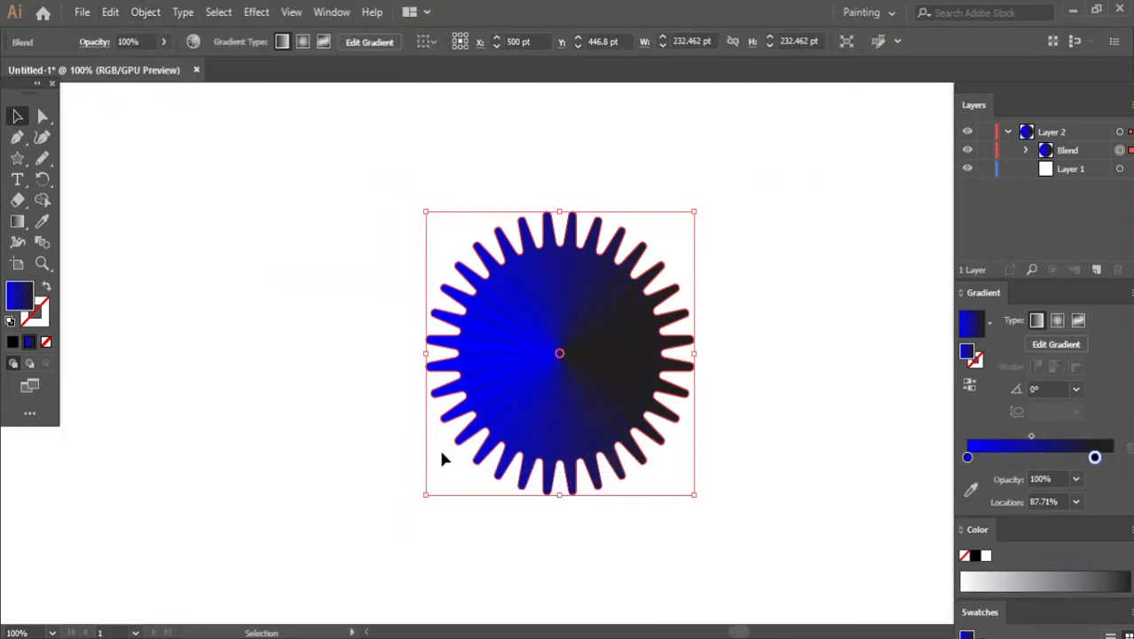
- Apply a Pucker & Bloat effect of -17% to the blended star
left_click(262, 13)
mouse_move(291, 160)
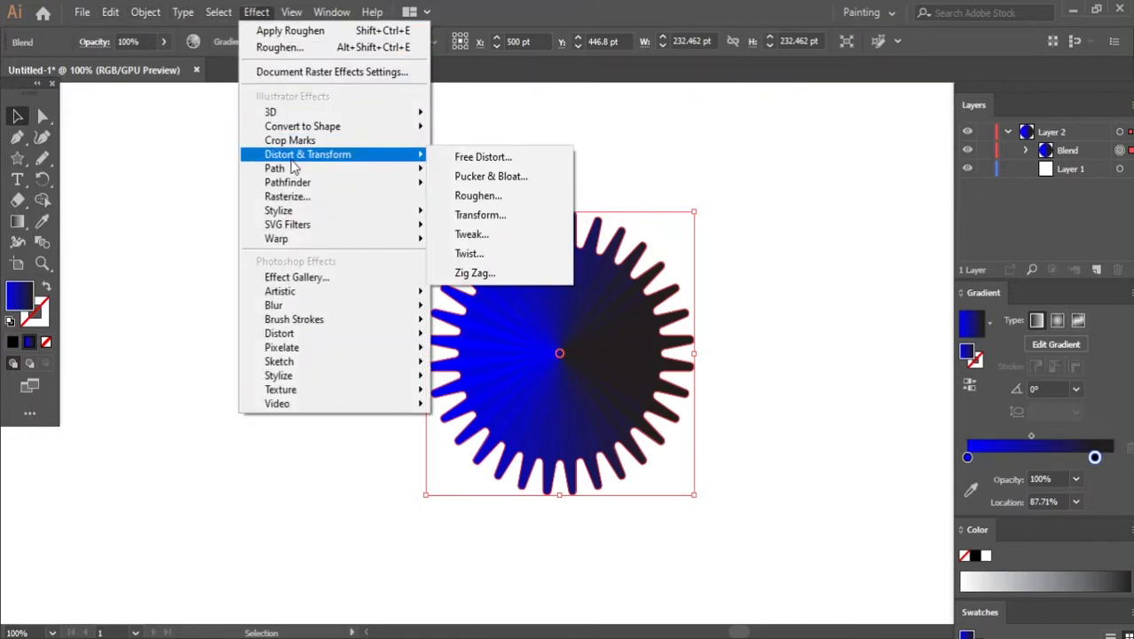
left_click(464, 174)
left_click(444, 354)
left_click(671, 299)
key("BackSpace")
type("-17")
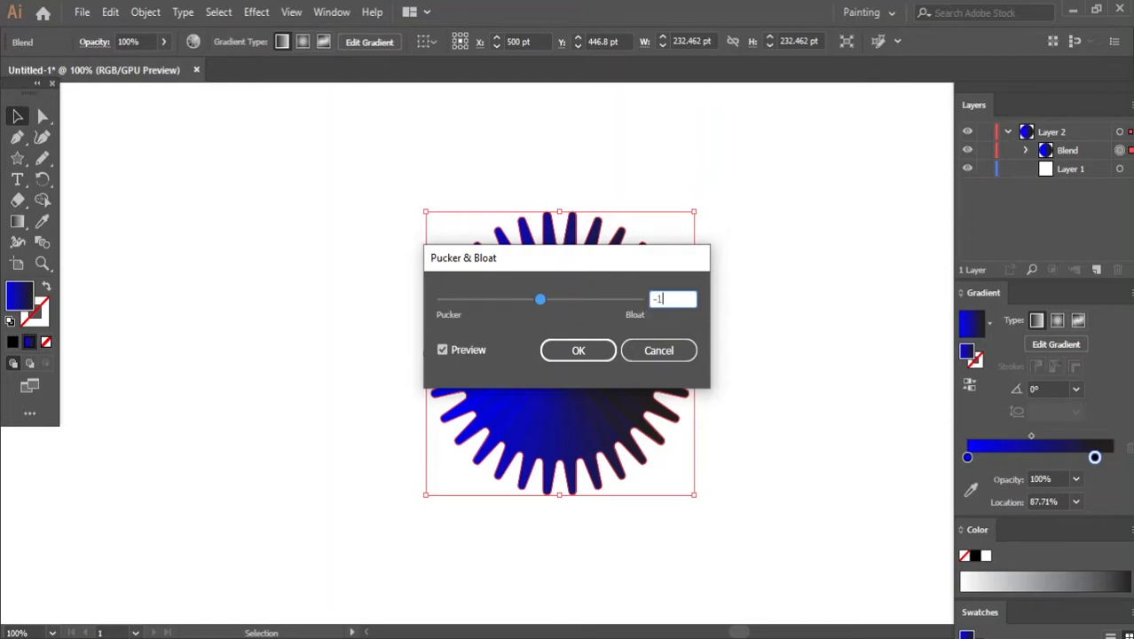
left_click(577, 350)
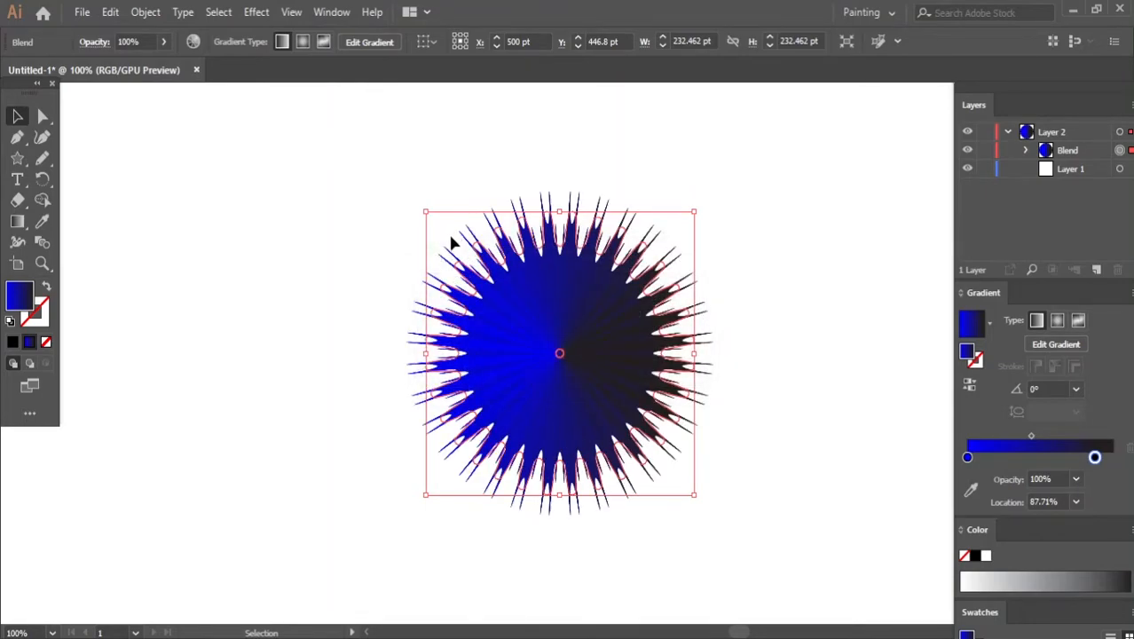
- Apply a Roughen effect to the blend with 15% relative size, detail 0 and smooth points
left_click(256, 12)
mouse_move(328, 152)
left_click(479, 198)
left_click(879, 263)
left_click_drag(884, 149, 894, 148)
left_click_drag(893, 197, 877, 197)
left_click(839, 314)
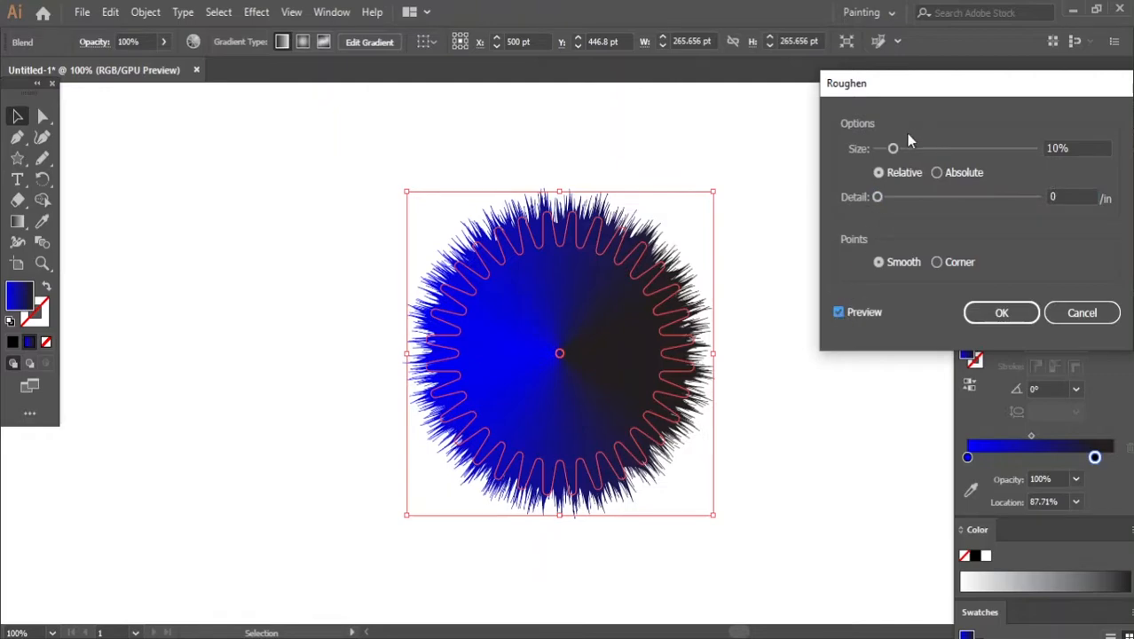
mouse_move(898, 152)
left_mouse_down()
mouse_move(911, 156)
mouse_move(898, 155)
left_mouse_up()
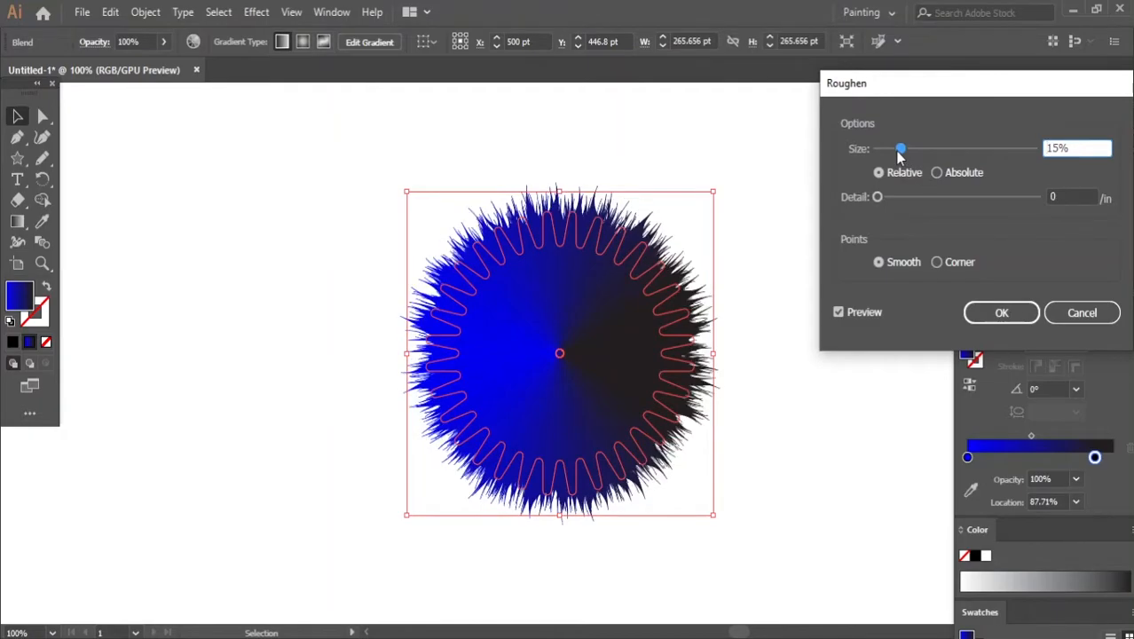
left_click(1001, 312)
- Try to duplicate the fur ball below the original and stretch the copy vertically into a body
key("ctrl+minus")
left_click_drag(433, 251, 435, 435)
key("ctrl+z")
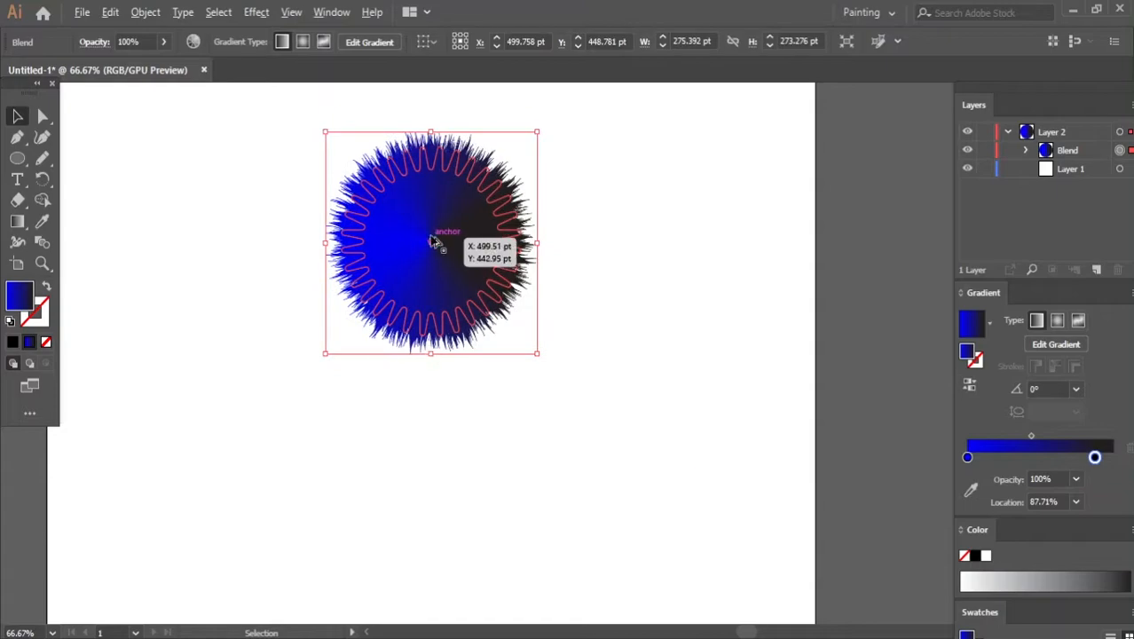
left_click_drag(444, 182, 434, 240)
left_click(437, 557)
left_click(434, 350)
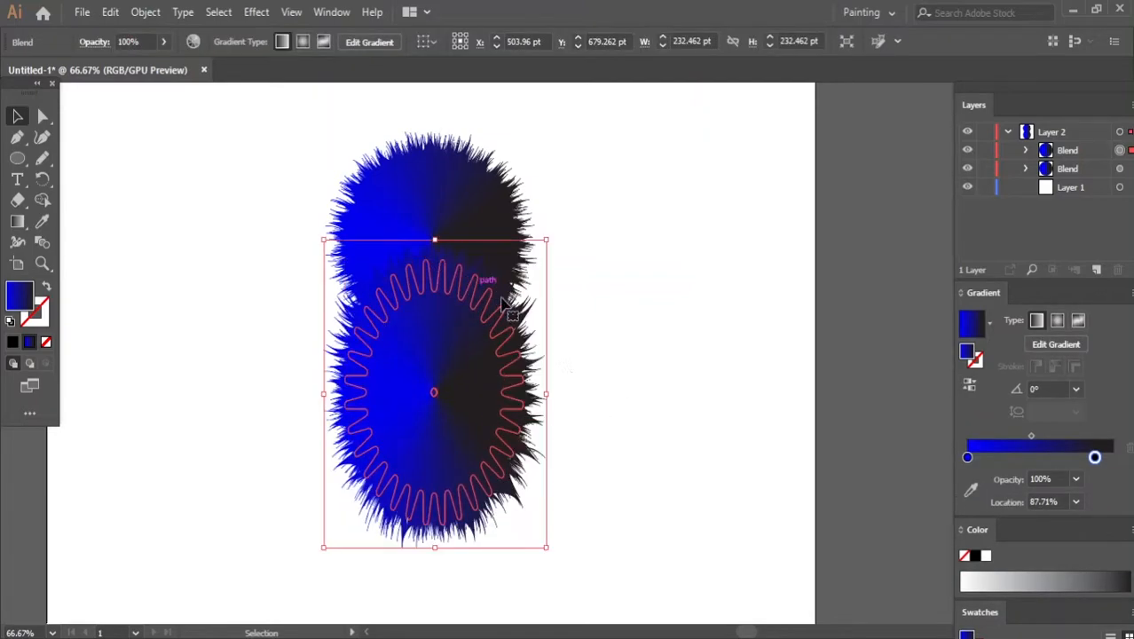
- Try to send the stretched fur copy to the back and nudge it down below the head
right_click(467, 383)
mouse_move(519, 541)
left_click(689, 601)
left_click(571, 430)
left_click(475, 480)
key("Down")
key("Down")
key("Down")
key("Down")
key("Down")
key("Down")
key("Down")
key("Down")
key("Down")
key("Down")
key("Down")
key("Down")
key("Down")
key("Down")
key("Down")
key("Down")
key("Down")
key("Down")
key("Down")
key("Down")
key("Down")
key("Down")
key("Down")
key("Down")
key("Down")
key("Down")
key("Down")
key("Down")
key("Down")
key("Down")
key("Down")
key("Down")
key("Down")
key("Down")
key("Down")
left_click(507, 557)
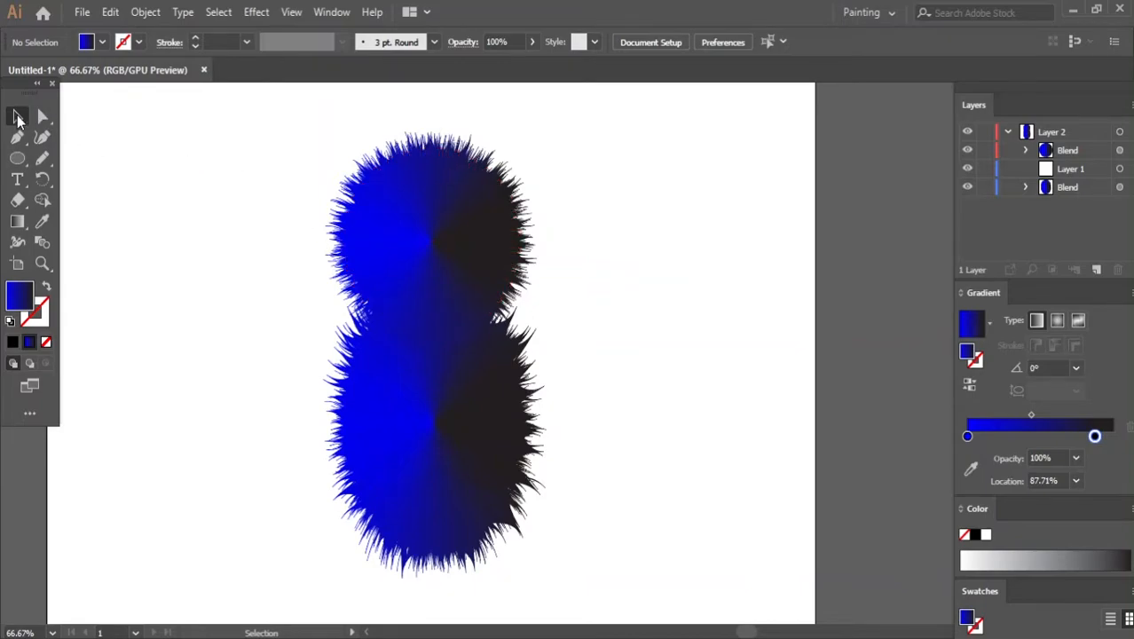
left_click(17, 158)
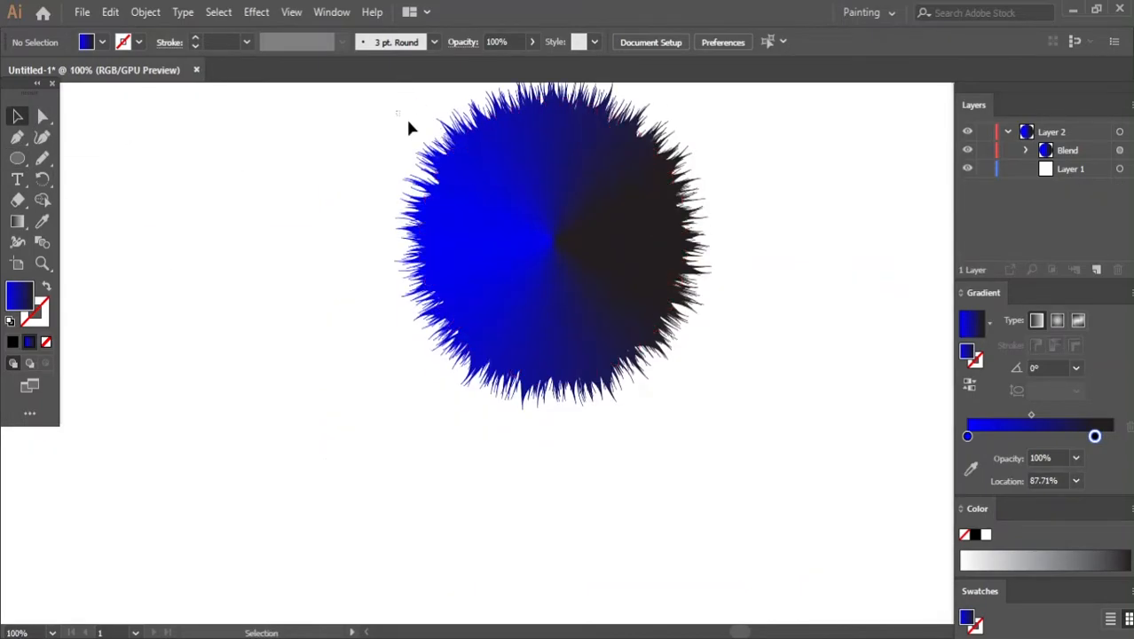
- Duplicate the fur ball directly below the original and stretch the copy vertically at both ends to form the body
left_click_drag(597, 261, 595, 531)
scroll(595, 532, "down", 4)
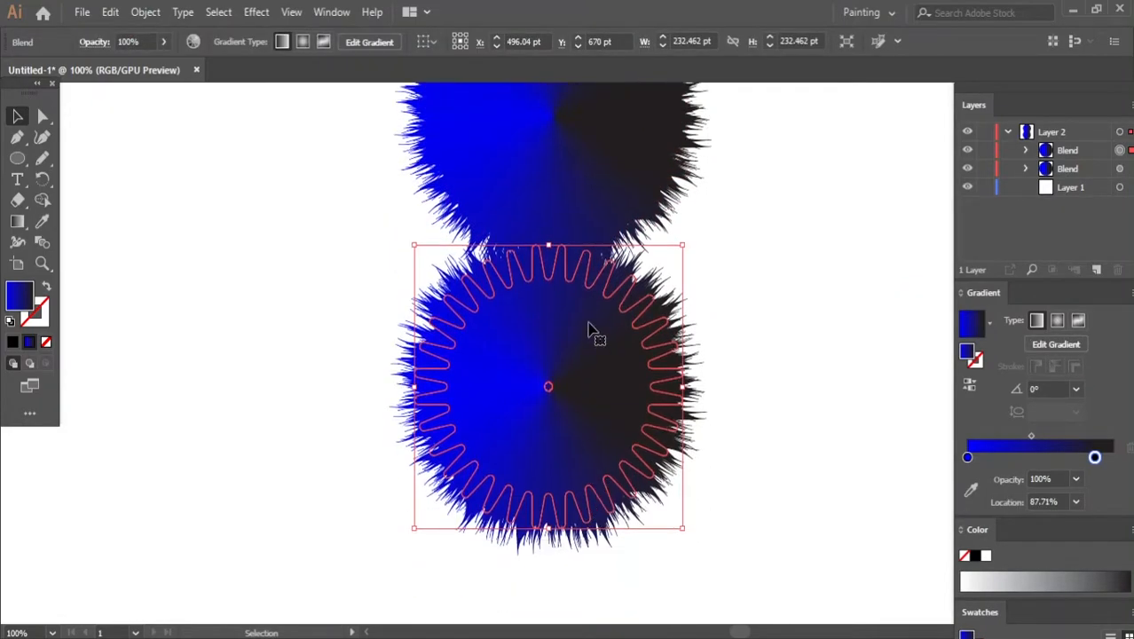
left_click_drag(550, 244, 551, 177)
left_click_drag(549, 559, 544, 614)
- Bring the upper fur ball to the front so the head overlaps the body
scroll(624, 515, "up", 1)
scroll(625, 513, "up", 2)
right_click(591, 178)
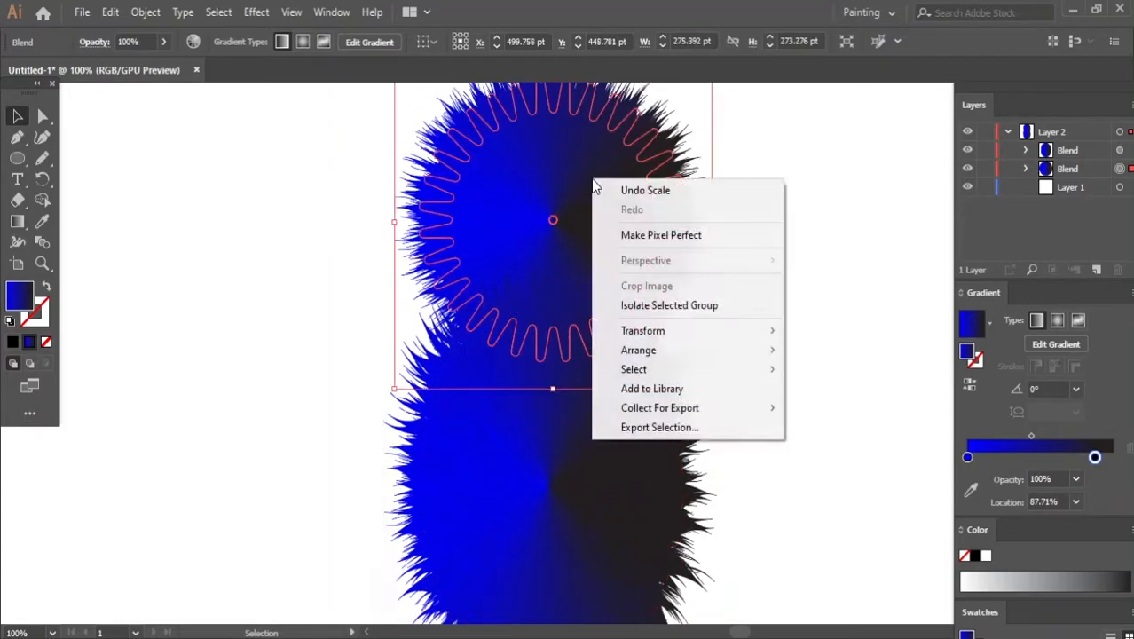
mouse_move(662, 356)
left_click(821, 352)
left_click(817, 355)
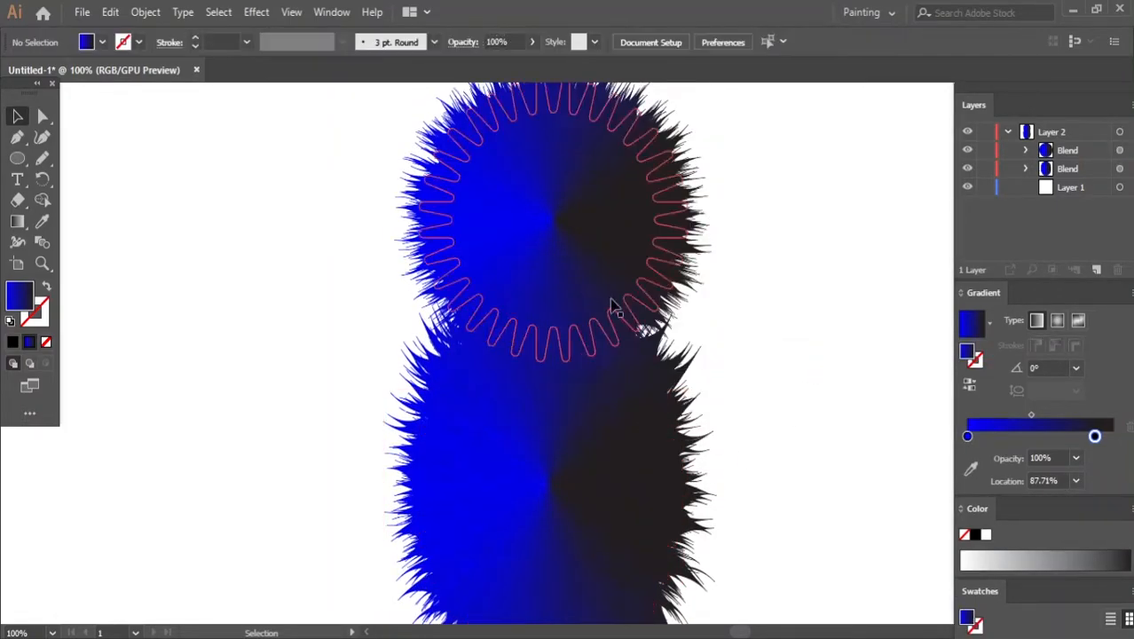
left_click(544, 197)
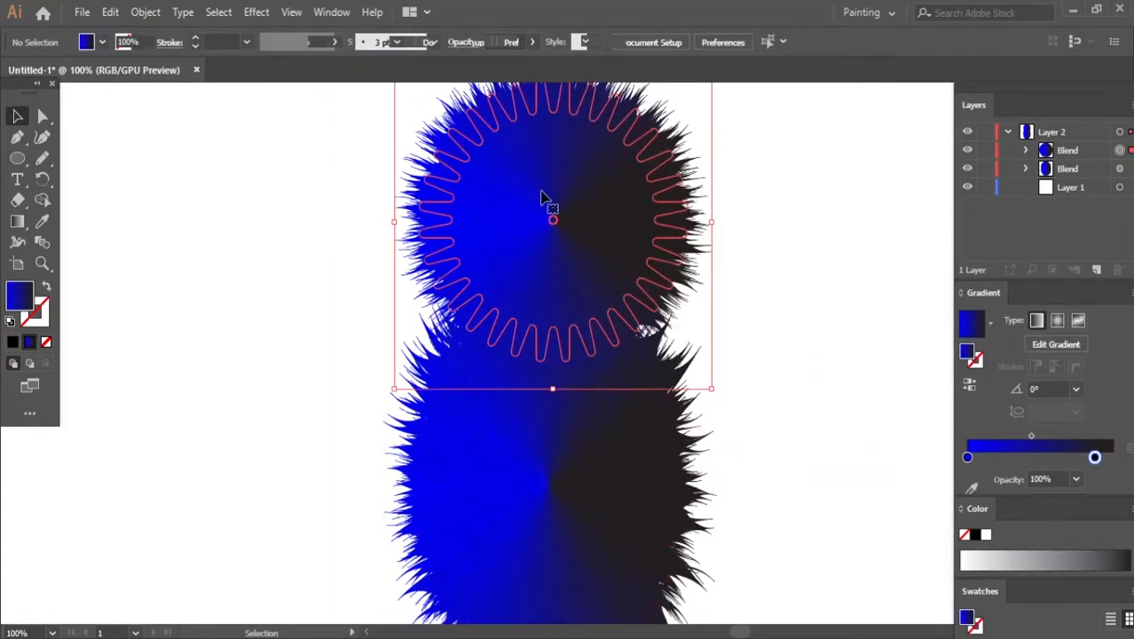
left_click(762, 306)
- Draw two matching small gradient circles side by side to the left of the head and blend them together
scroll(763, 302, "up", 2)
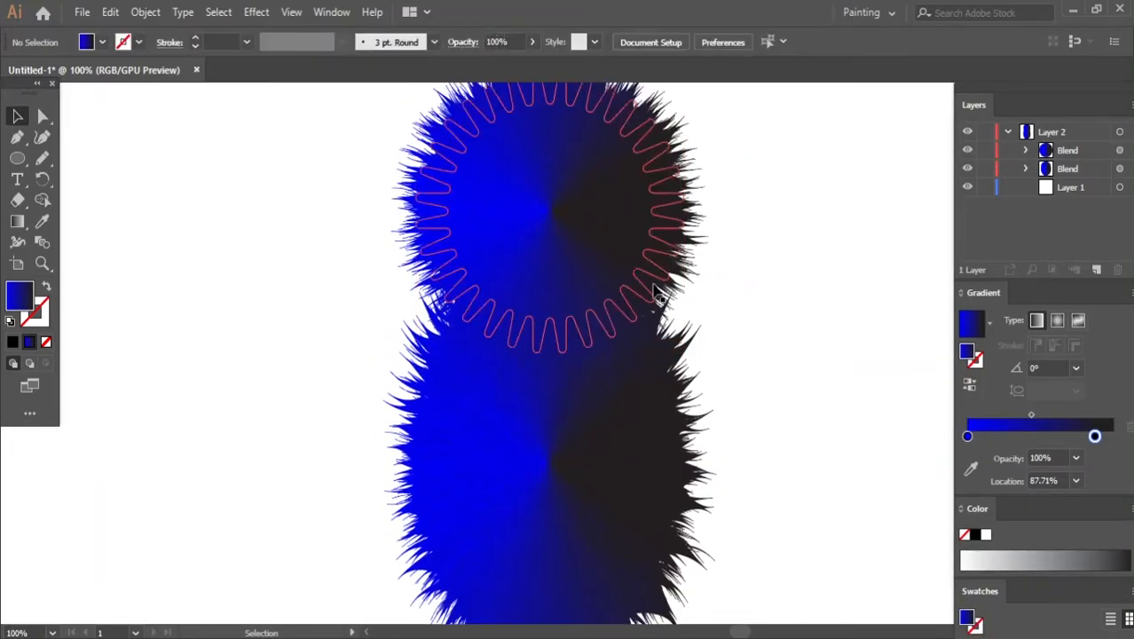
scroll(671, 342, "down", 1)
left_click_drag(715, 333, 563, 333)
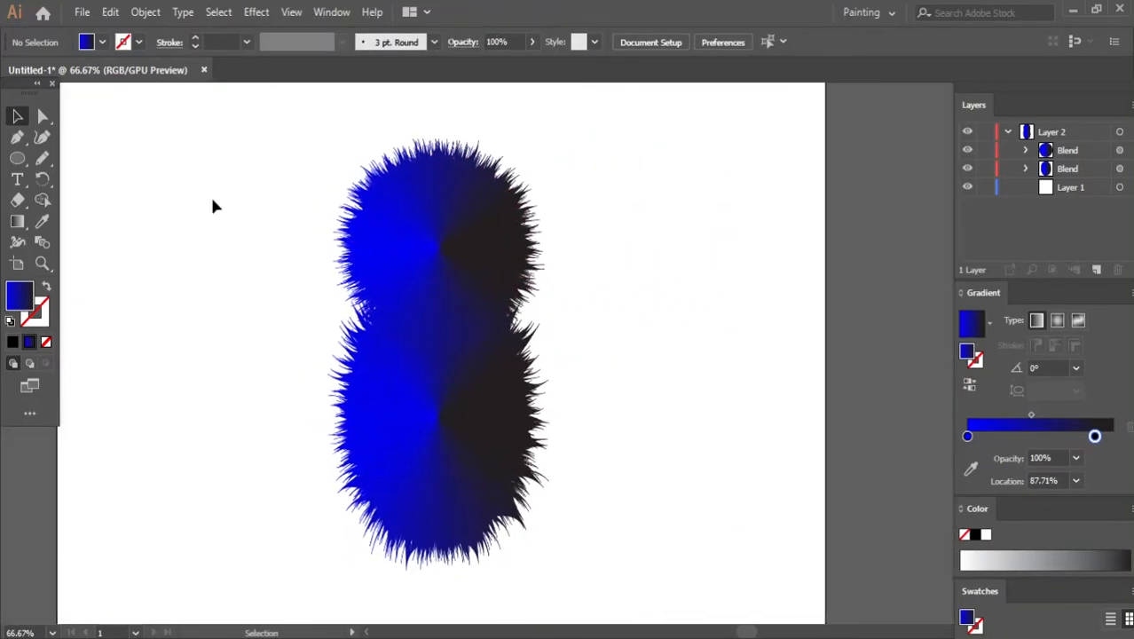
left_click(22, 121)
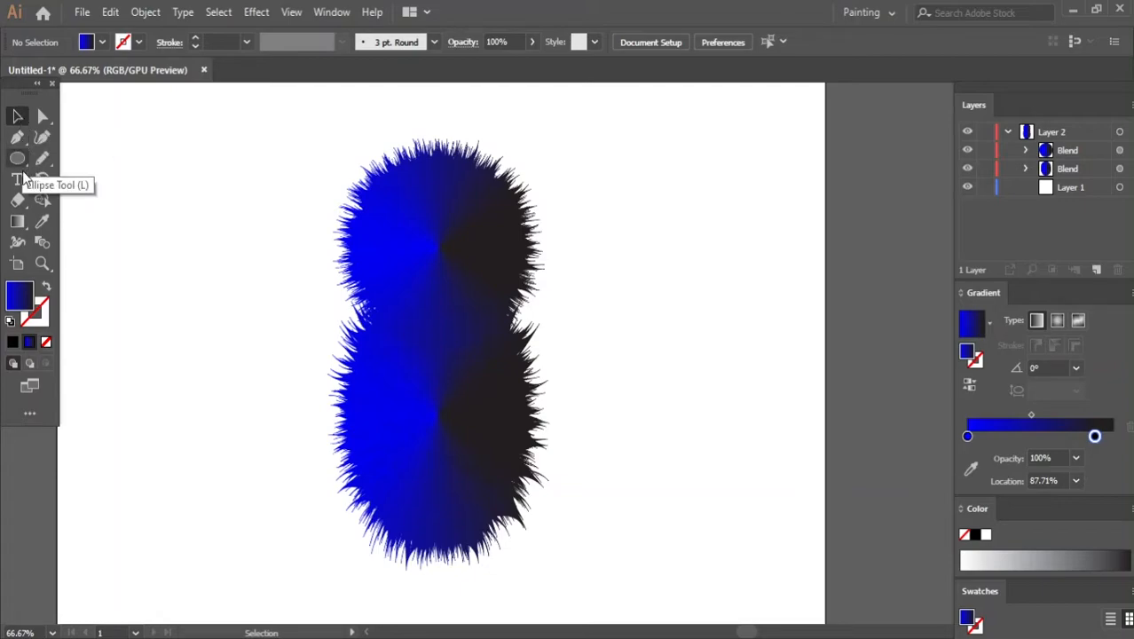
left_click(18, 160)
left_click_drag(106, 161, 215, 176)
key("v")
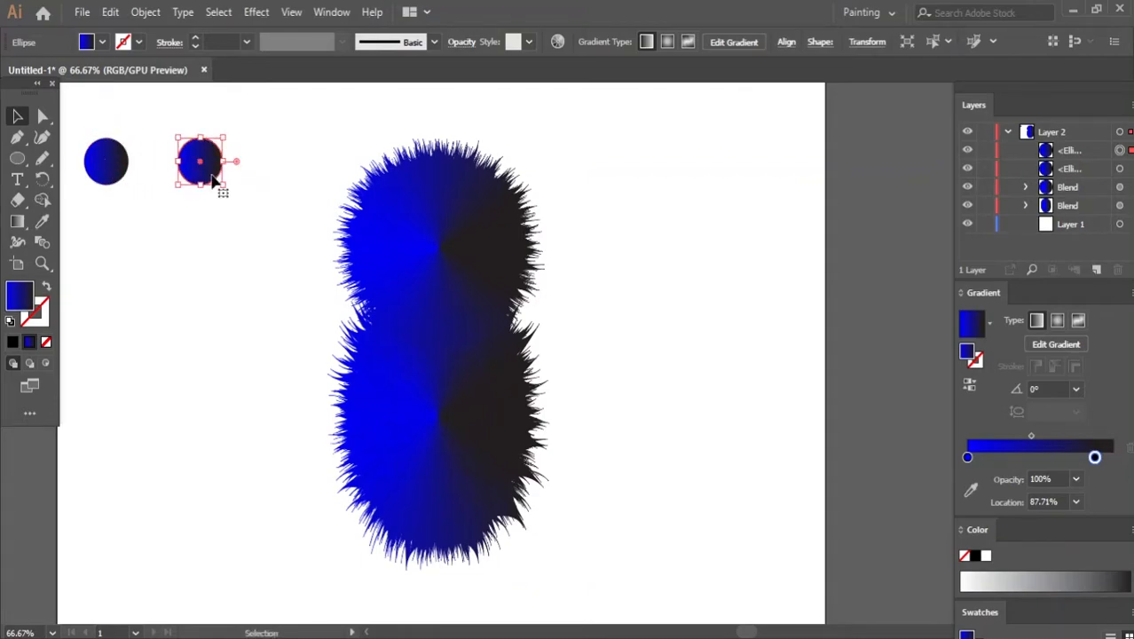
left_click(41, 245)
left_click(209, 156)
- Draw a larger circle below the blended bar with no fill and a gradient stroke
left_click_drag(17, 158, 89, 175)
left_click_drag(158, 349, 206, 383)
key("slash")
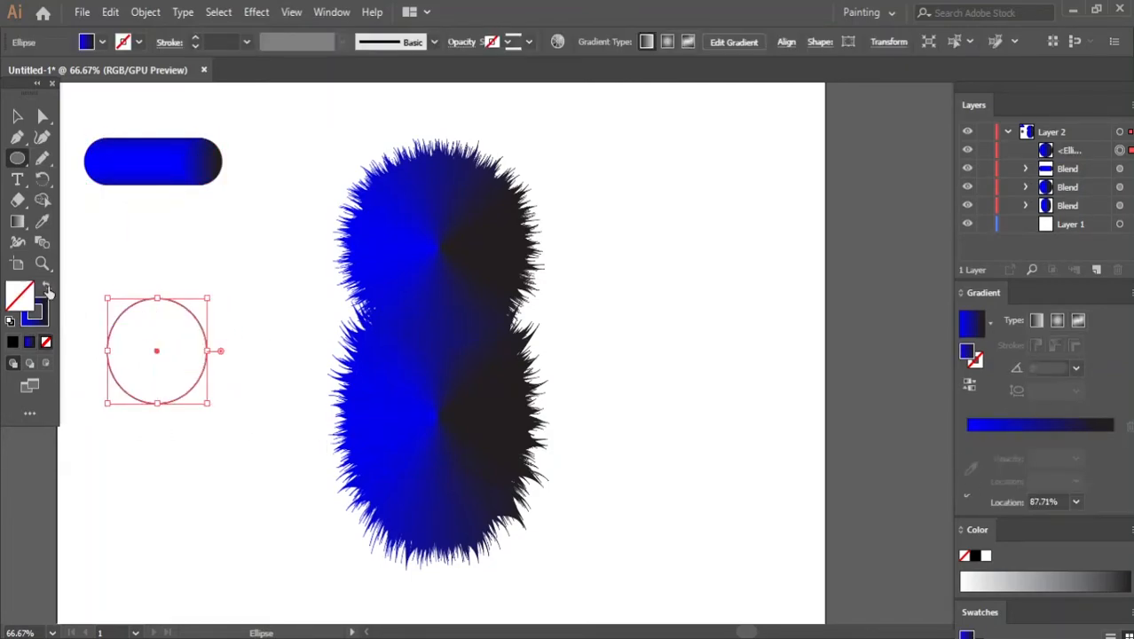
- Replace the blended bar's spine with the unfilled circle and add an anchor point at the upper right of the ring
left_click(17, 116)
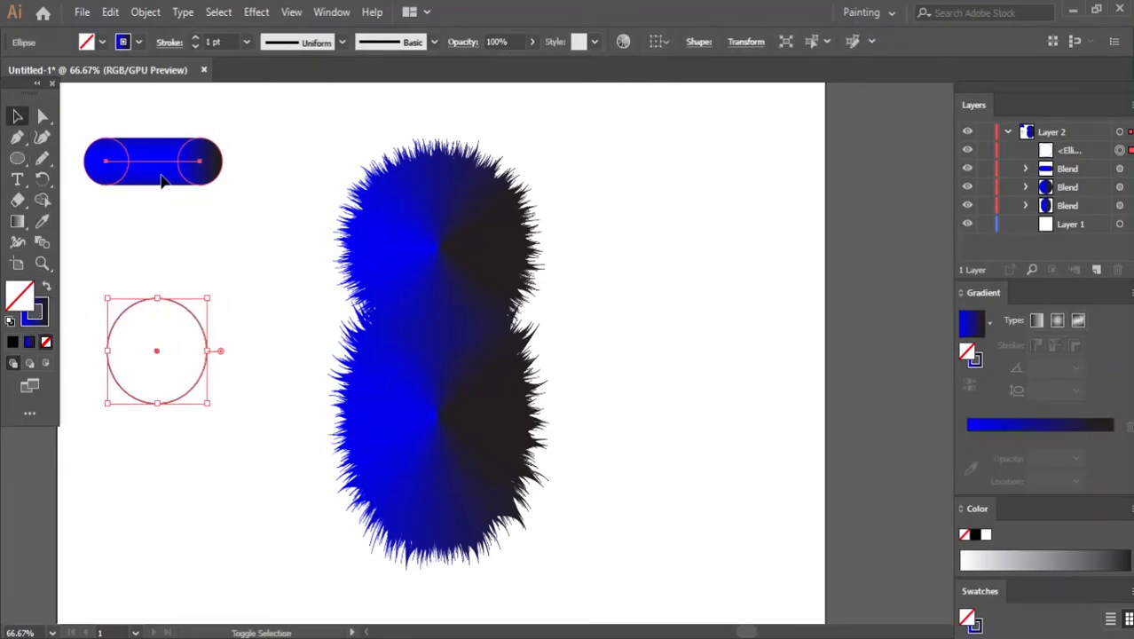
left_click(159, 176, "shift")
left_click(145, 12)
mouse_move(259, 463)
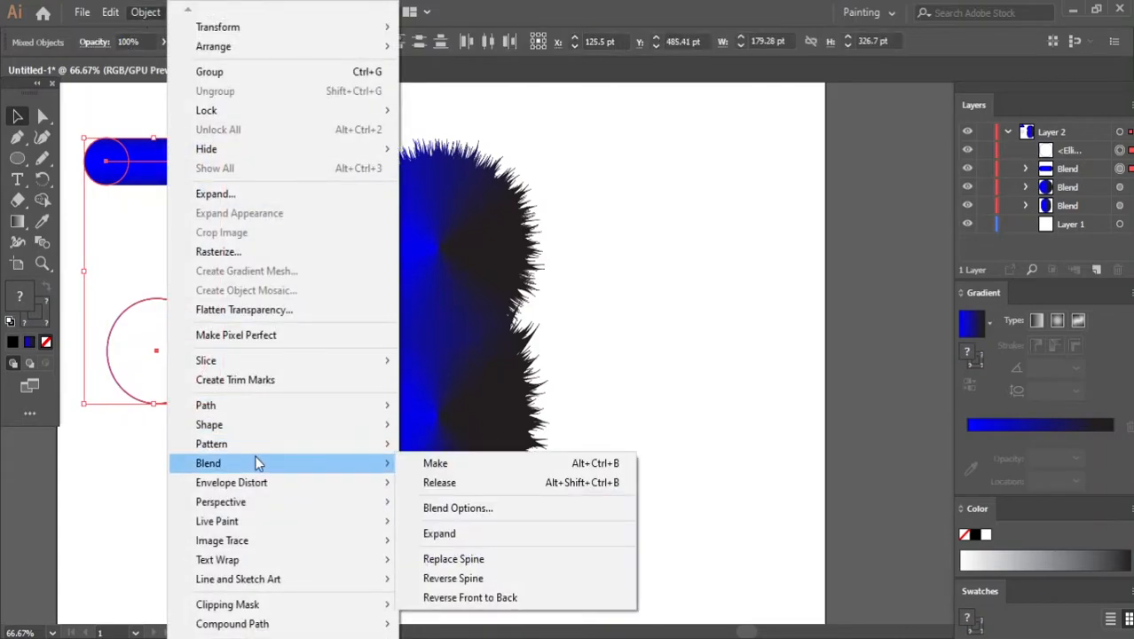
left_click(471, 558)
left_click(22, 138)
left_click(184, 306)
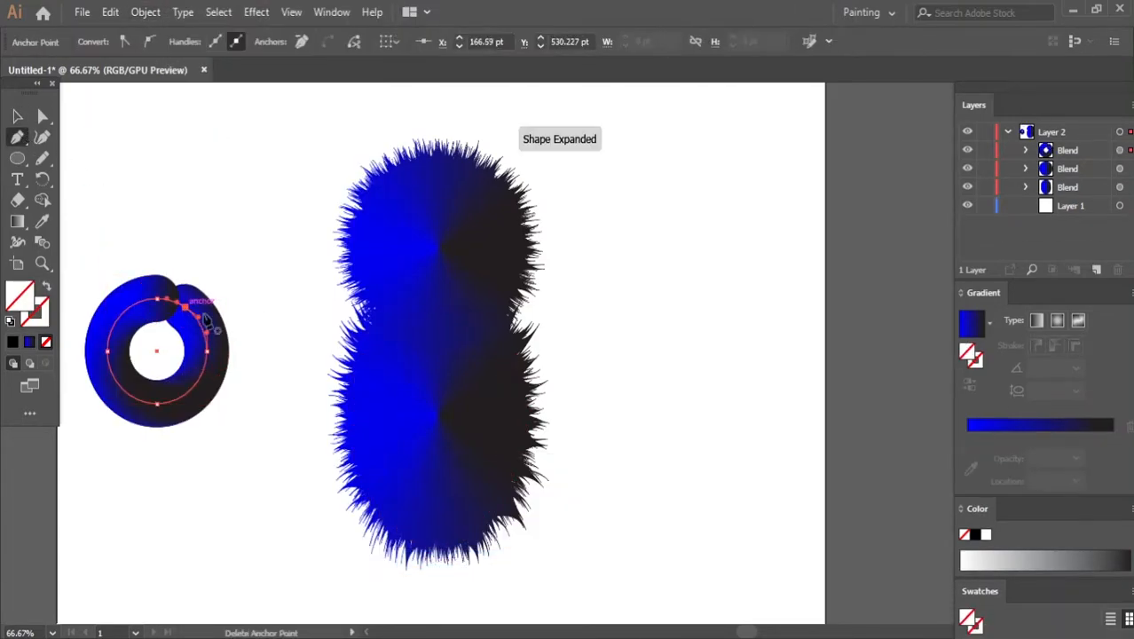
- Apply a Roughen effect to the blended ring with 17% relative size, 90/in detail and smooth points
left_click(17, 116)
left_click_drag(83, 235, 259, 469)
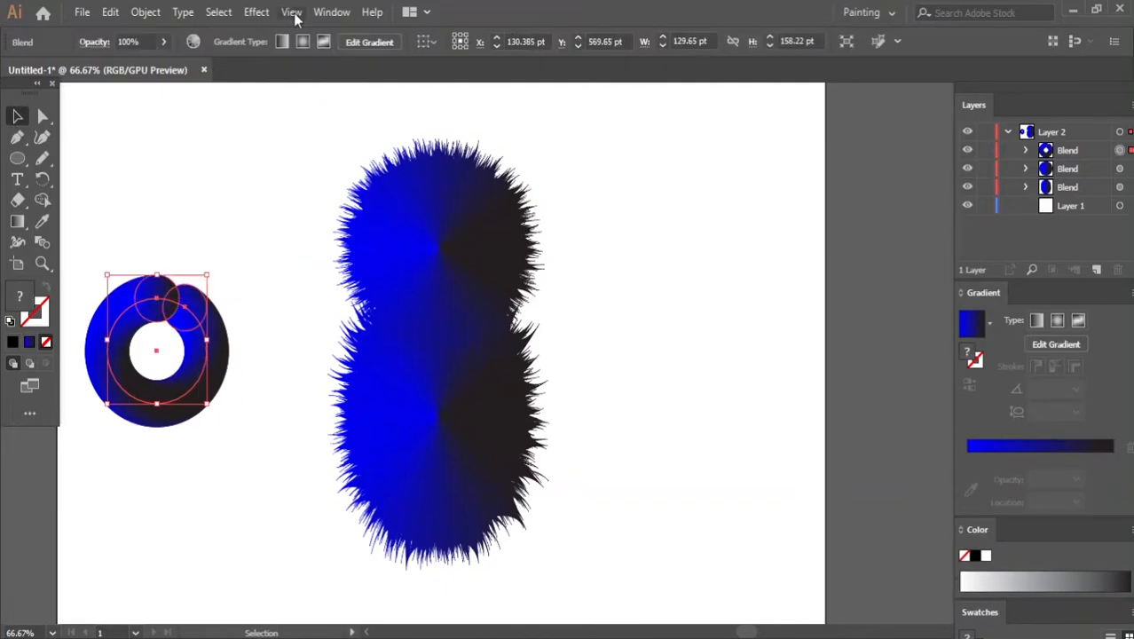
left_click(256, 12)
mouse_move(355, 155)
left_click(499, 197)
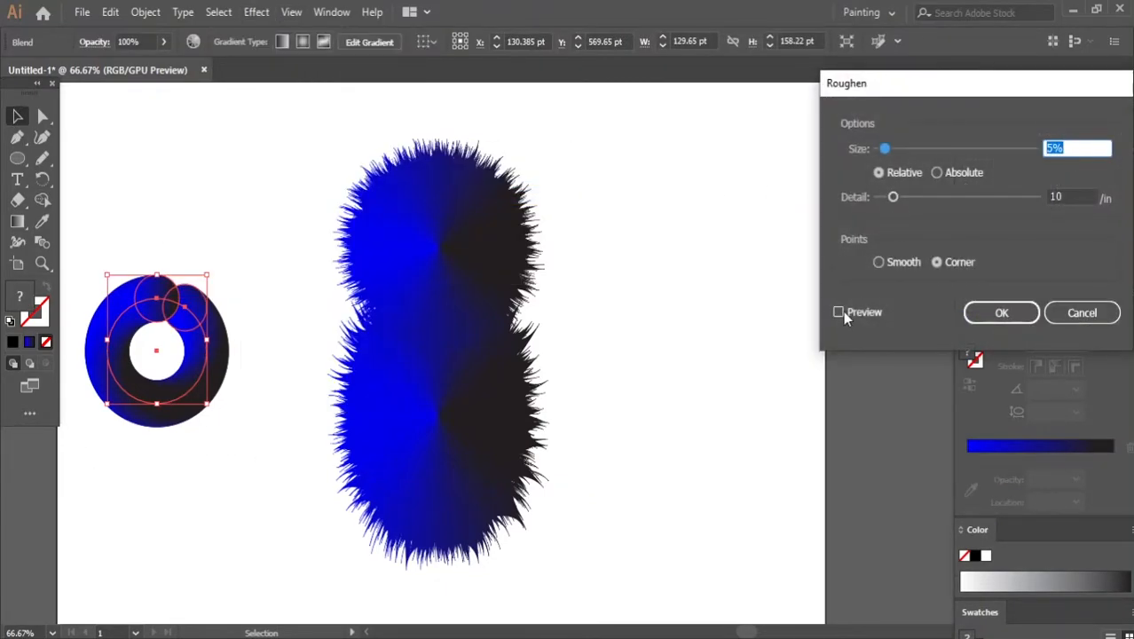
left_click(839, 312)
left_click_drag(893, 197, 921, 196)
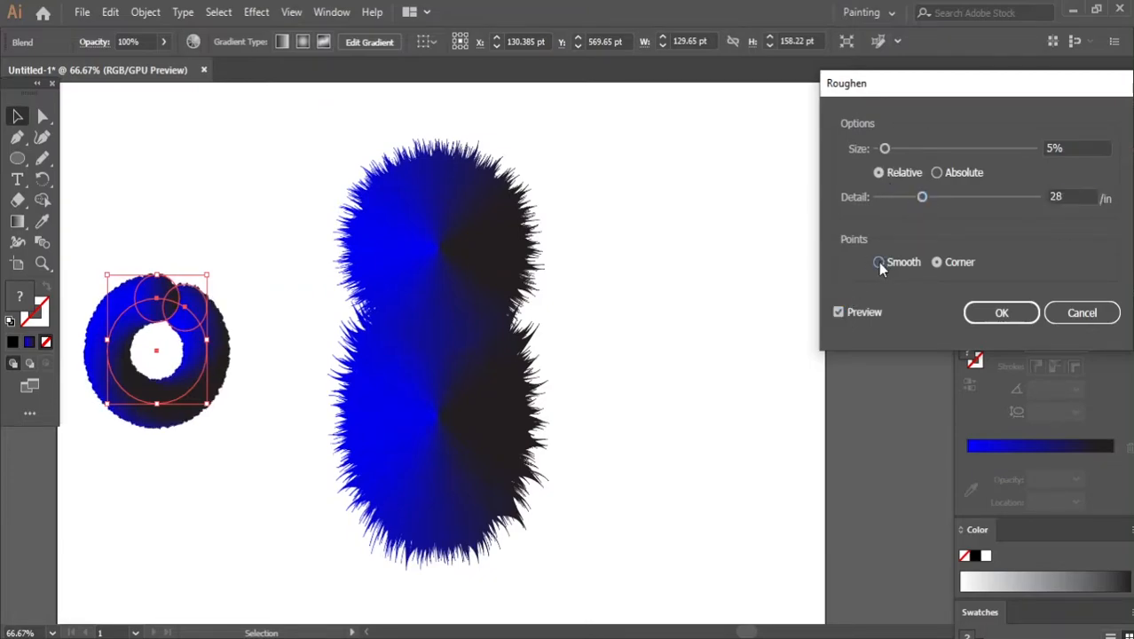
left_click_drag(884, 149, 907, 158)
left_click_drag(924, 197, 1019, 200)
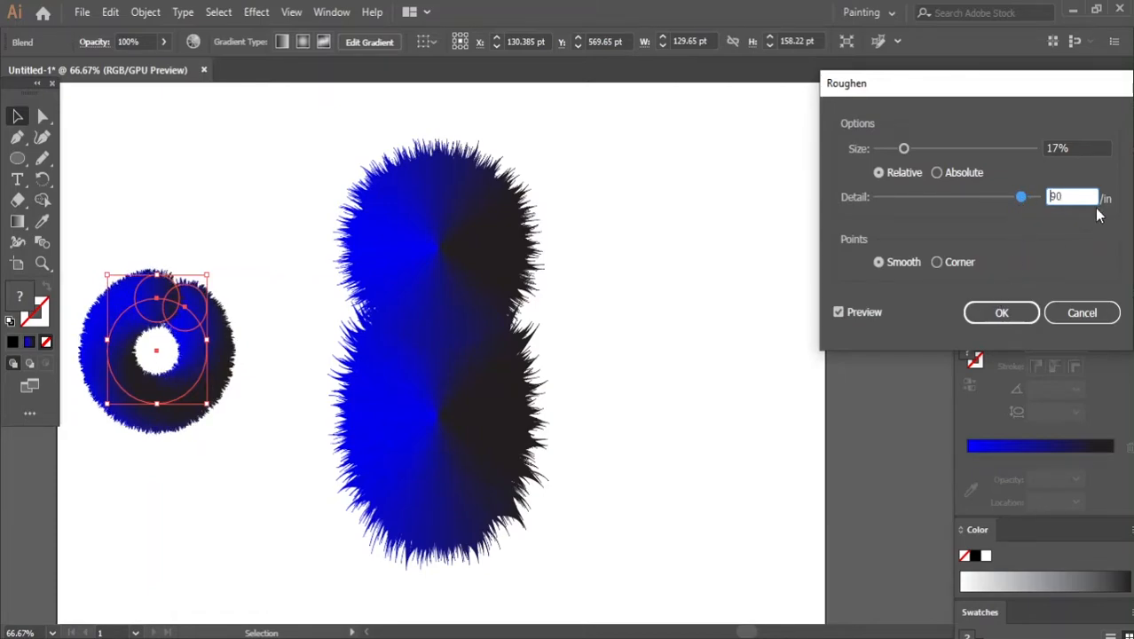
left_click(1002, 312)
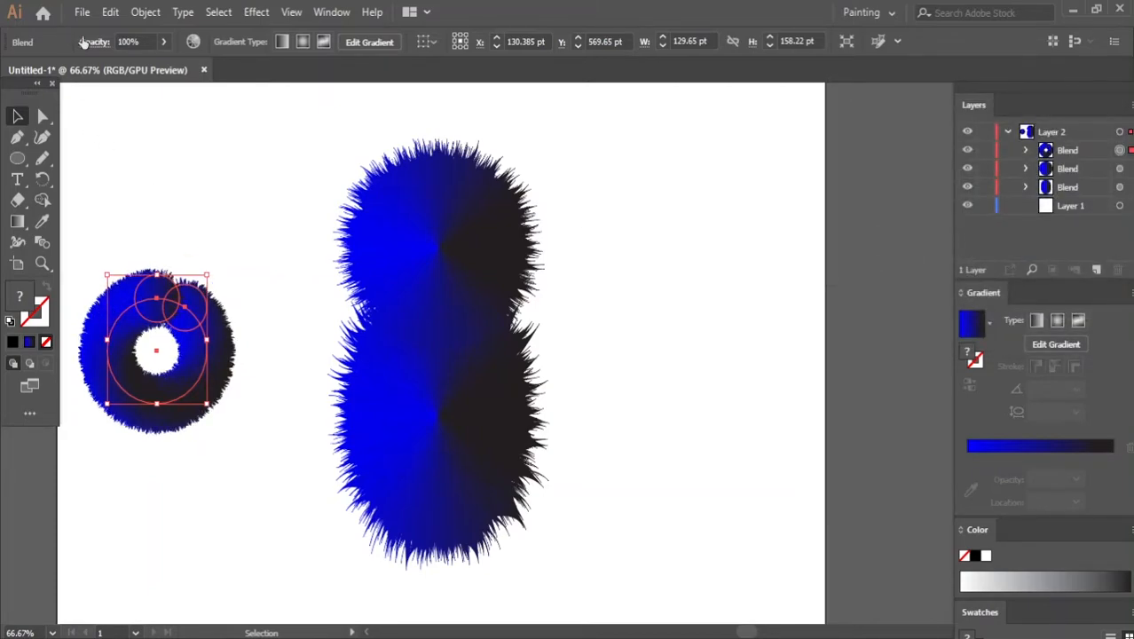
- Duplicate the furry ring and scale the copy down to fit inside the original ring
left_click(110, 12)
left_click(137, 96)
left_click(110, 12)
left_click(150, 175)
left_click_drag(211, 272, 197, 315)
- Rotate both nested rings together and place them at the head's upper left as an ear
left_click_drag(103, 253, 235, 431)
left_click_drag(216, 254, 168, 453)
left_click_drag(182, 334, 372, 156)
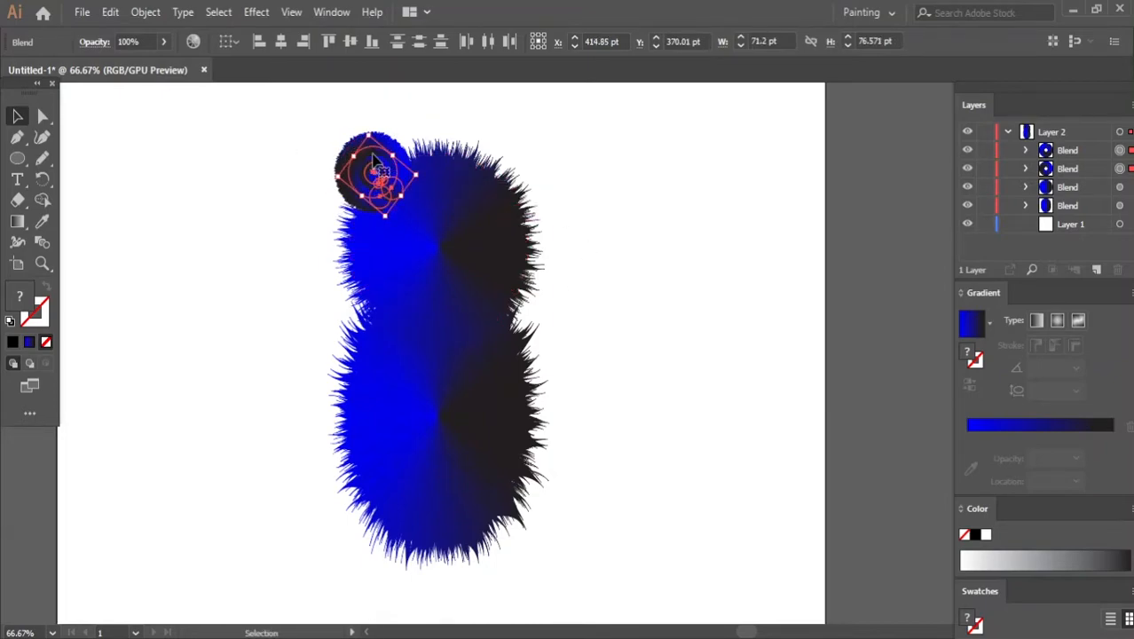
- Send the two ear rings to the back, behind the head
right_click(391, 171)
mouse_move(446, 299)
left_click(616, 356)
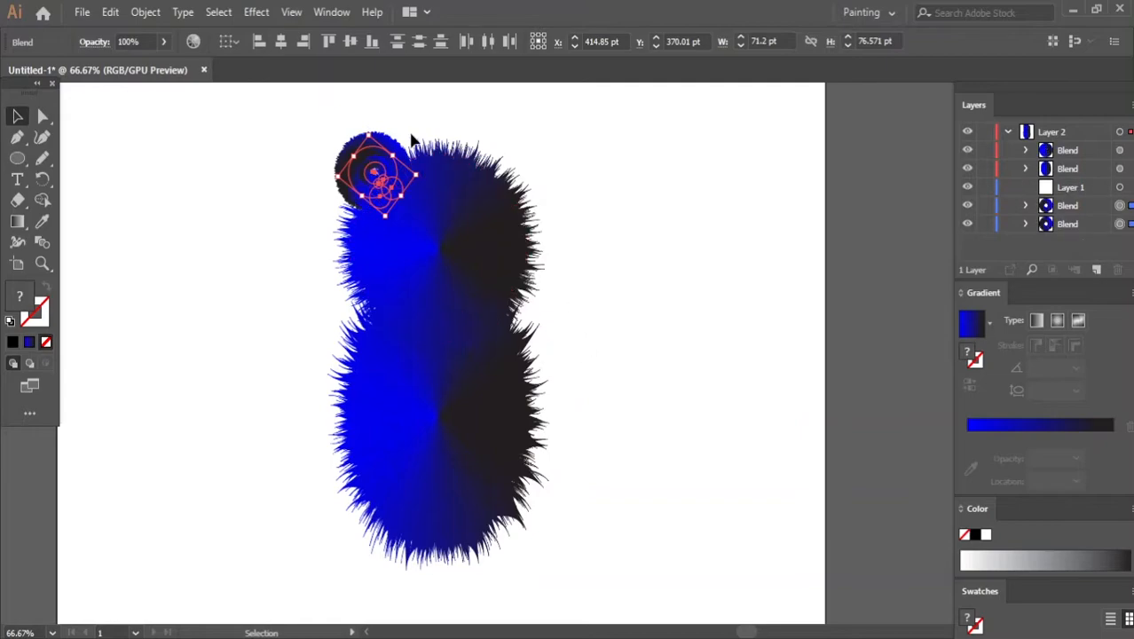
- Lock the head and body blends so that only the ear rings can be selected
left_click(526, 150)
left_click(363, 154)
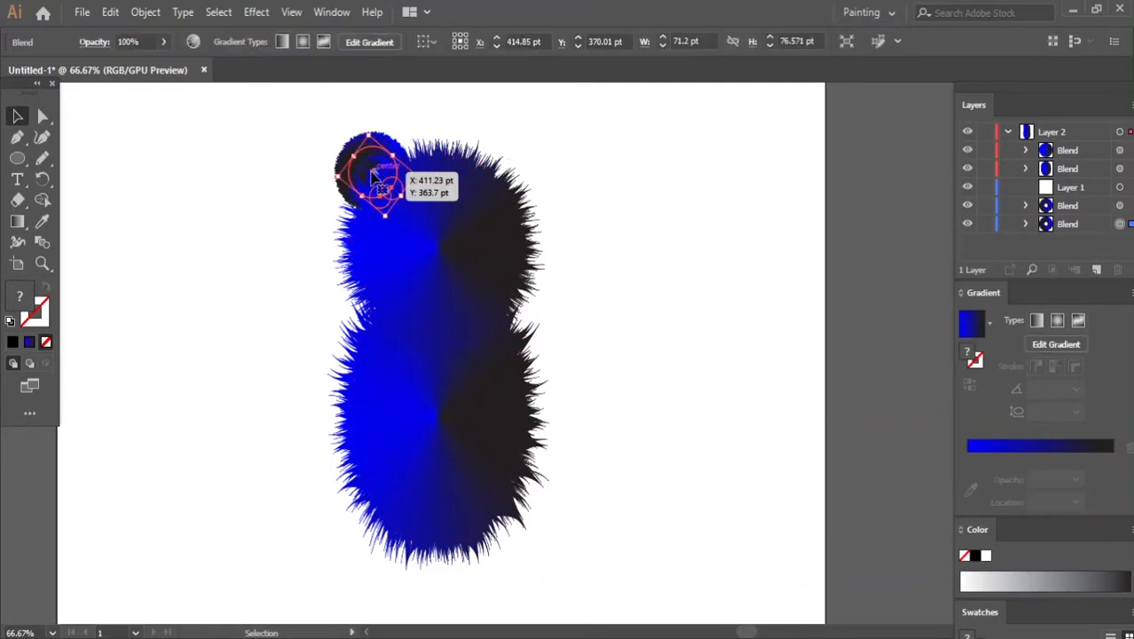
left_click(374, 162)
left_click(301, 172)
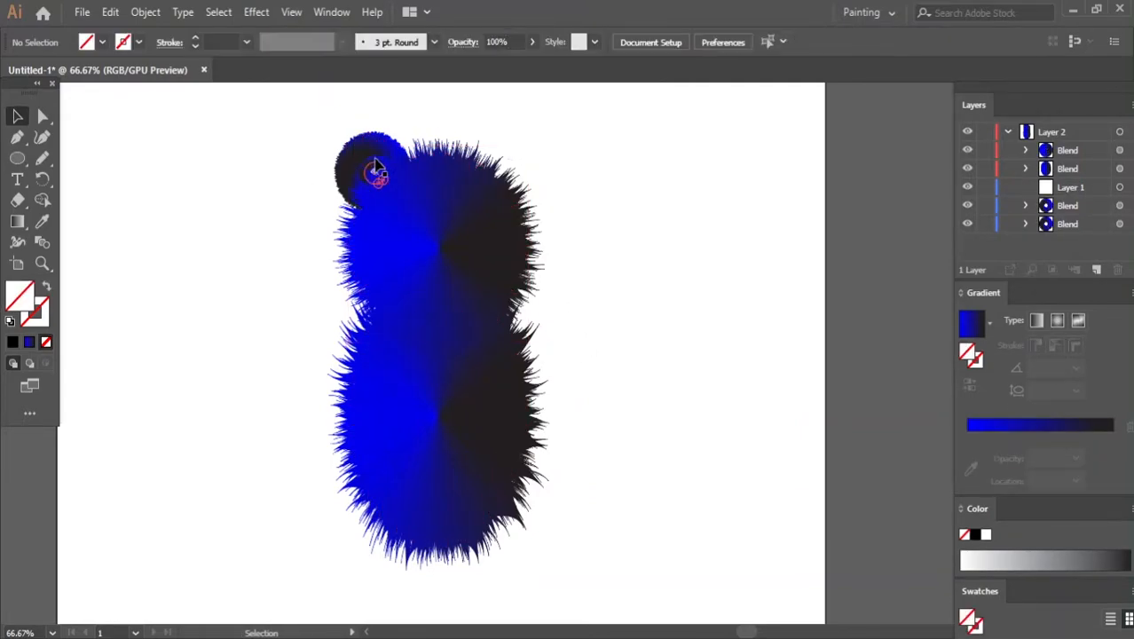
left_click(985, 151)
left_click(985, 169)
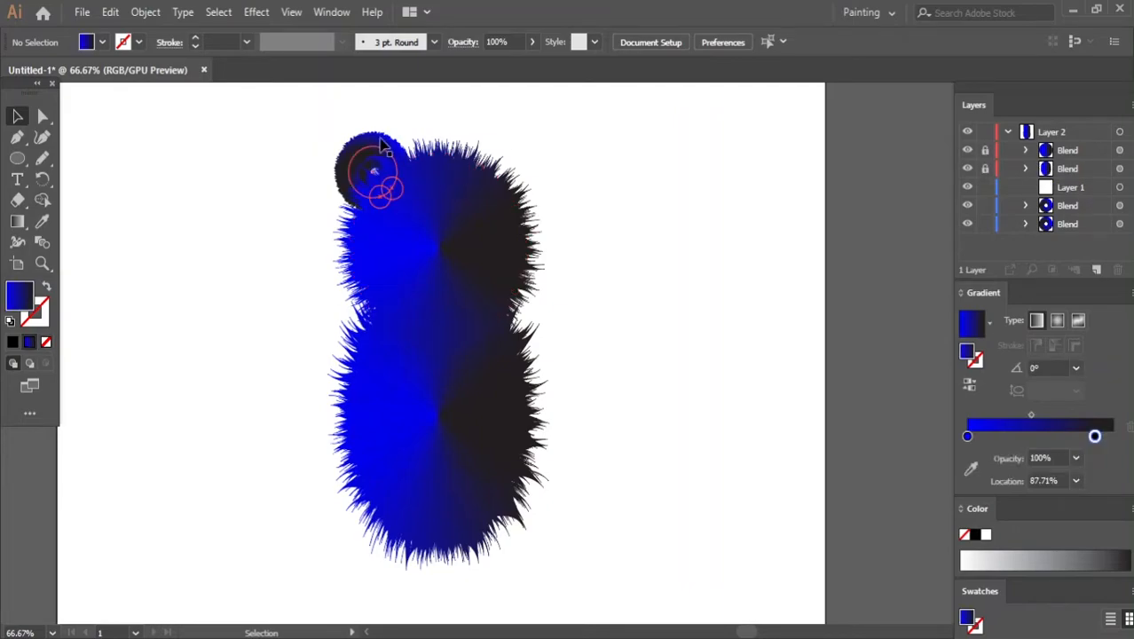
- Duplicate both ear rings to the head's upper right and rotate the copy to mirror the first ear
left_click(376, 151)
left_click(368, 146, "shift")
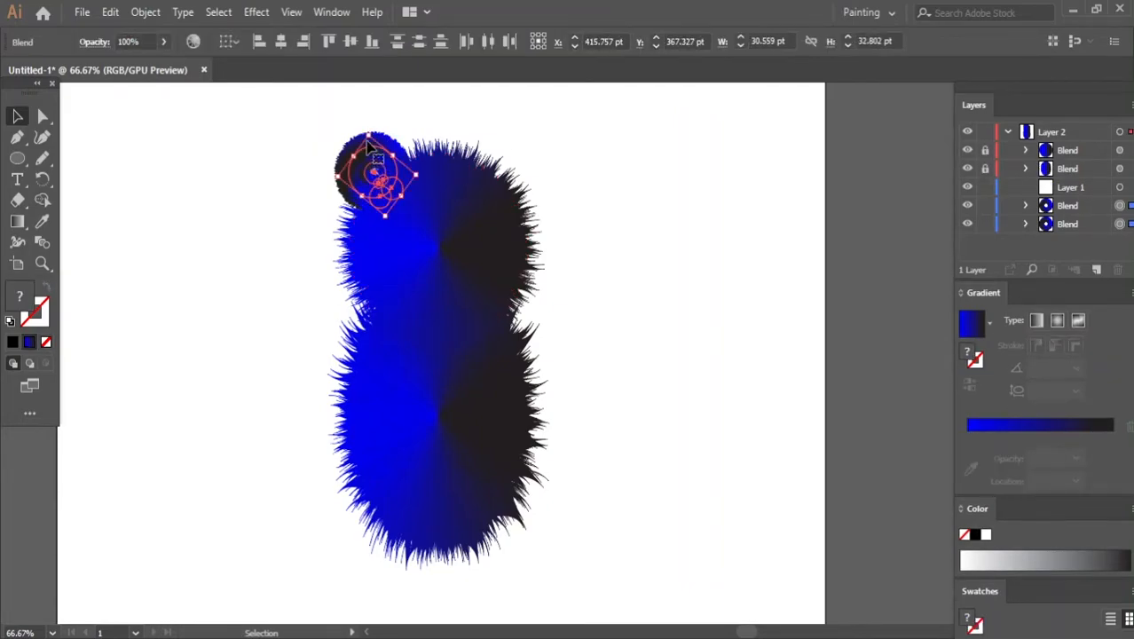
left_click_drag(369, 149, 591, 140)
left_click_drag(622, 182, 538, 197)
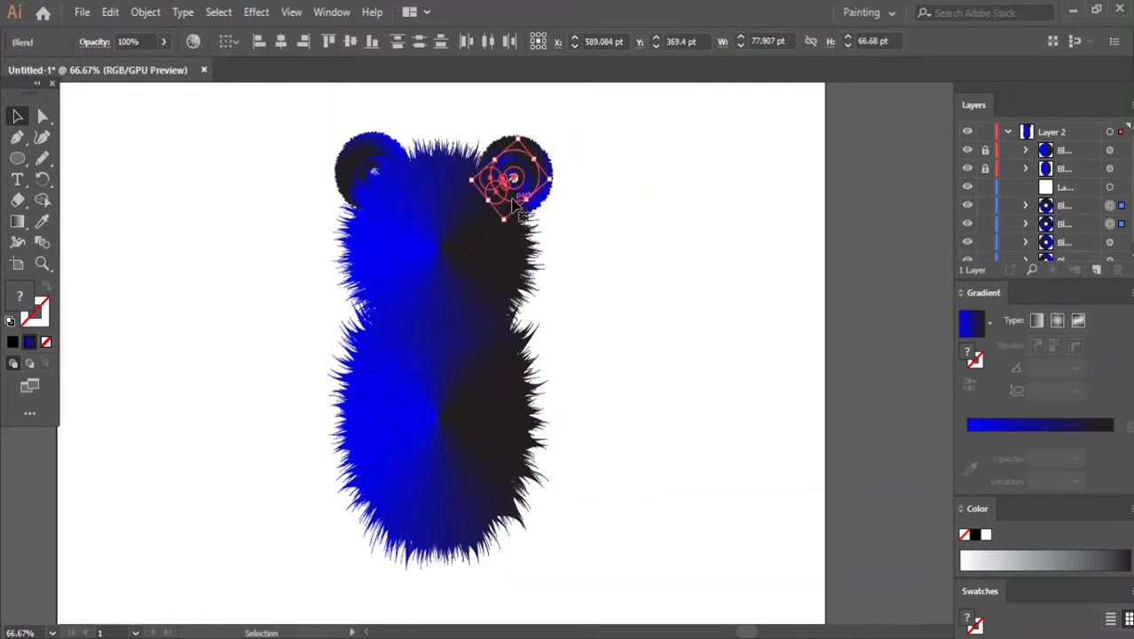
- Nudge the right ear down and inward until it sits against the head's upper right edge
key("Down")
key("Down")
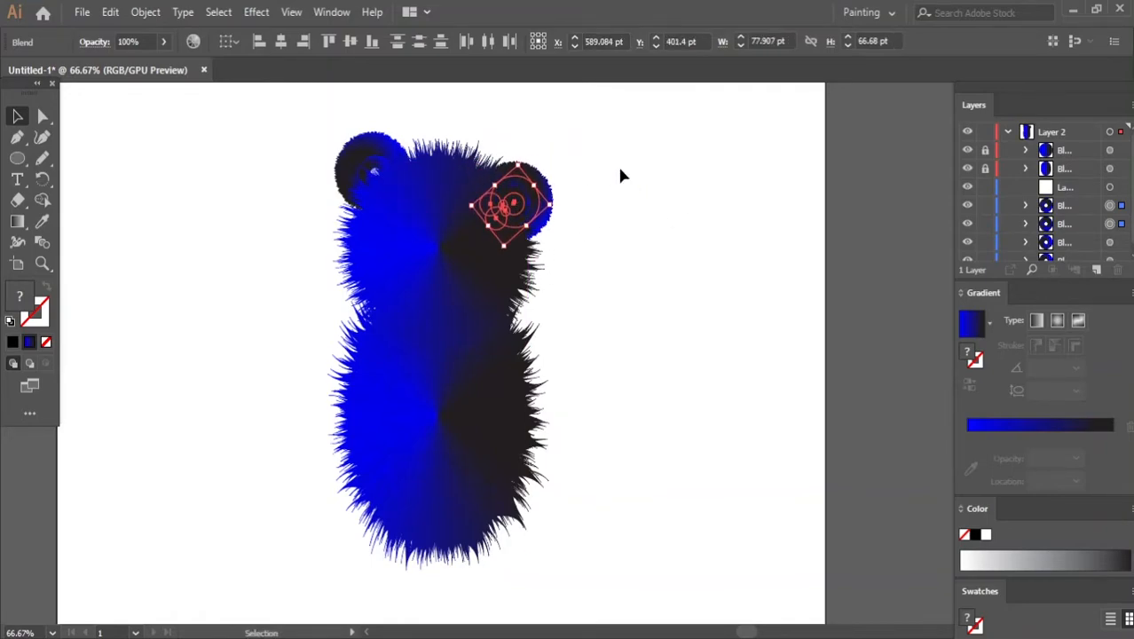
key("Left")
key("Left")
key("Left")
key("Left")
key("Left")
key("Left")
key("Left")
key("Left")
key("Left")
key("Left")
key("Left")
key("Left")
key("Left")
key("Left")
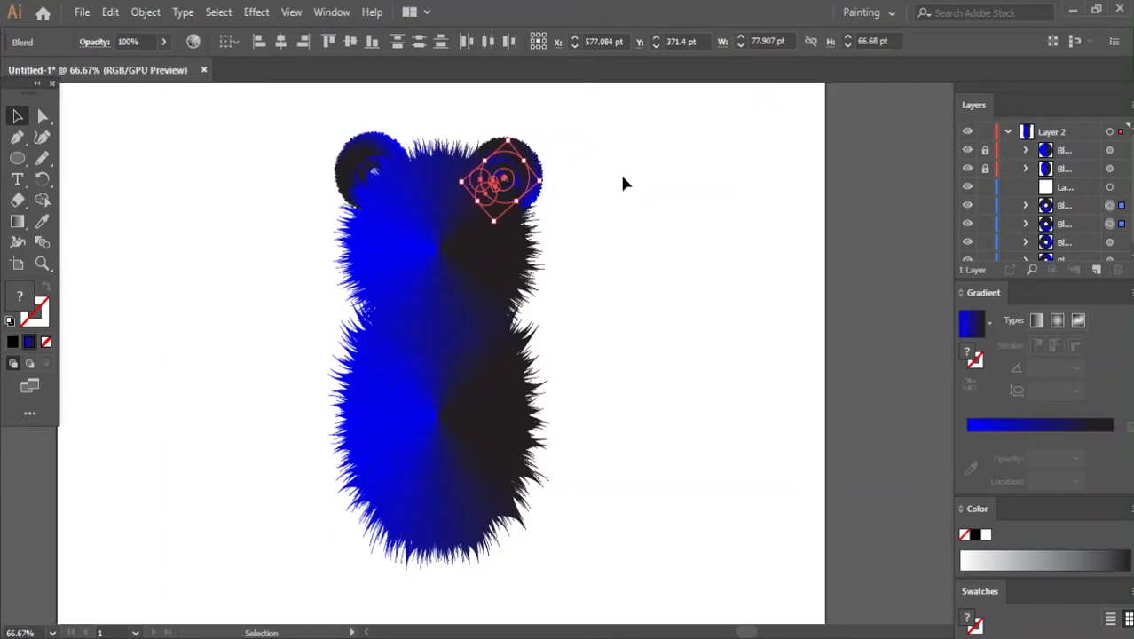
- Lower the left ear slightly to line up with the right ear, and deselect it
left_click(374, 171)
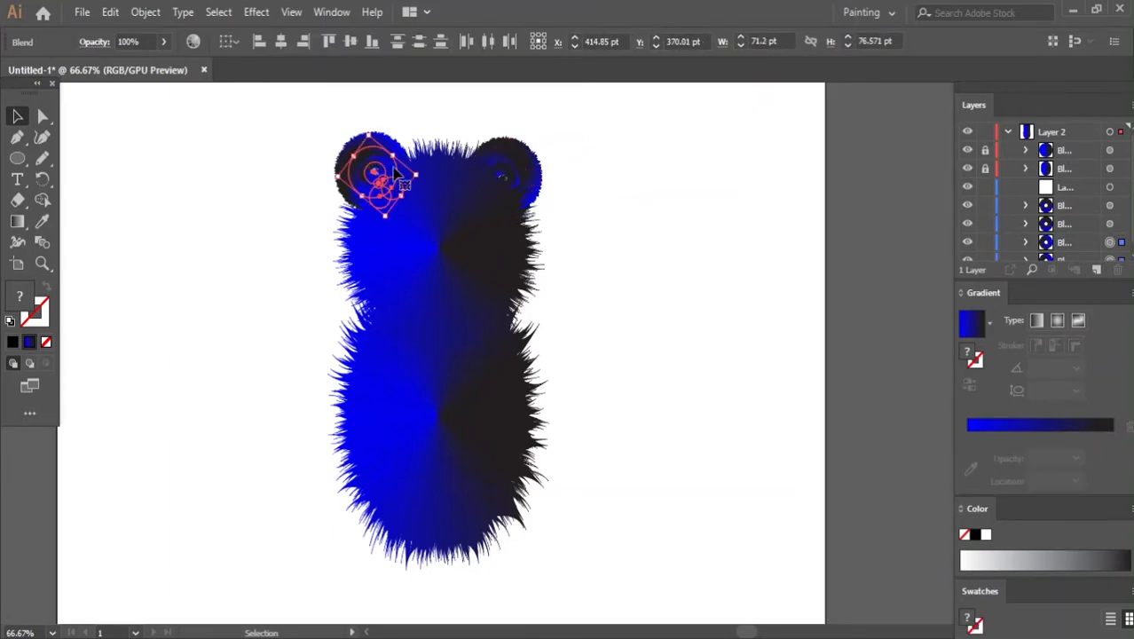
key("Down")
key("Down")
key("Down")
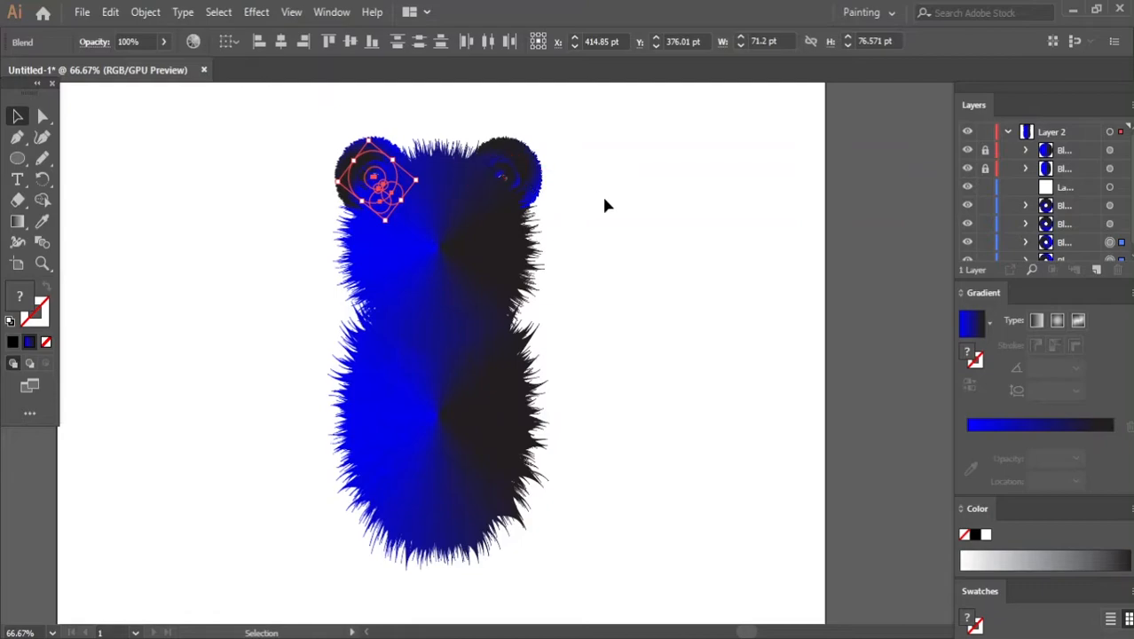
left_click(598, 200)
- Draw two matching small gradient ellipses side by side to the left of the head and blend them together
scroll(543, 377, "down", 1)
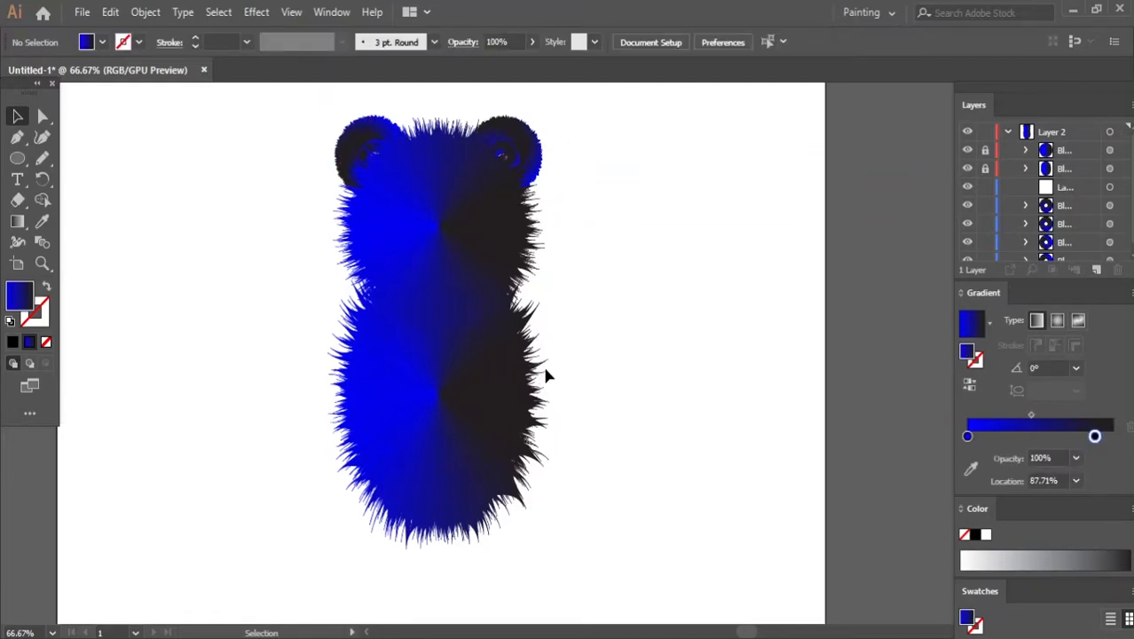
left_click(17, 158)
mouse_move(131, 192)
left_mouse_down()
mouse_move(161, 229)
mouse_move(221, 217)
left_mouse_up()
key("v")
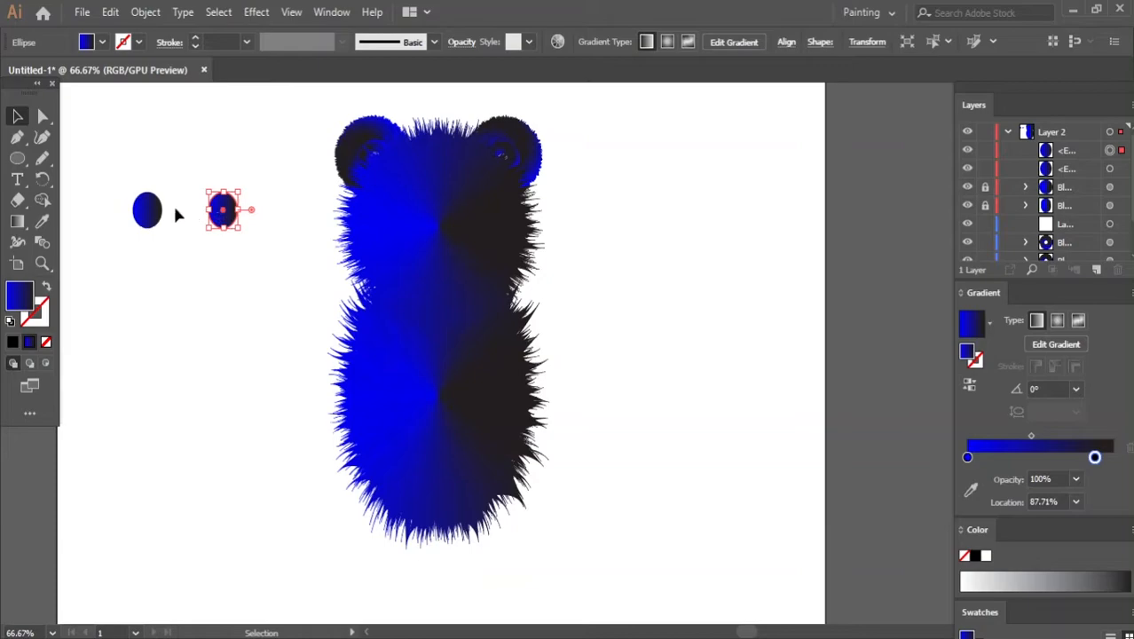
left_click(42, 243)
left_click(148, 212)
left_click(223, 208)
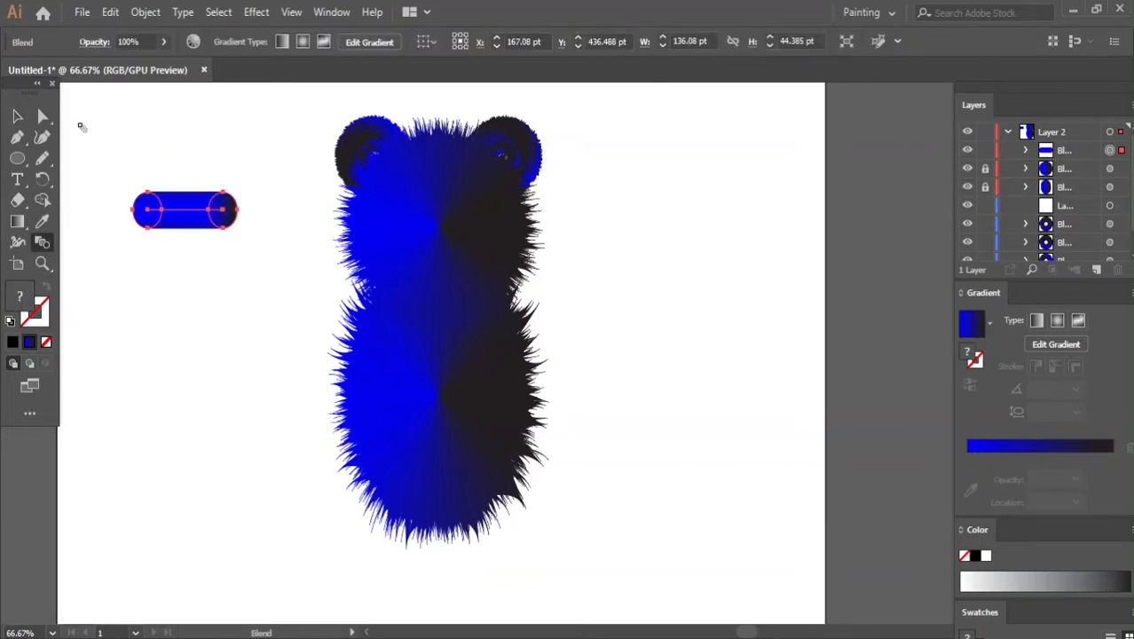
- Draw a straight diagonal line outward from the body's right shoulder and replace the blended bar's spine with it
left_click(42, 158)
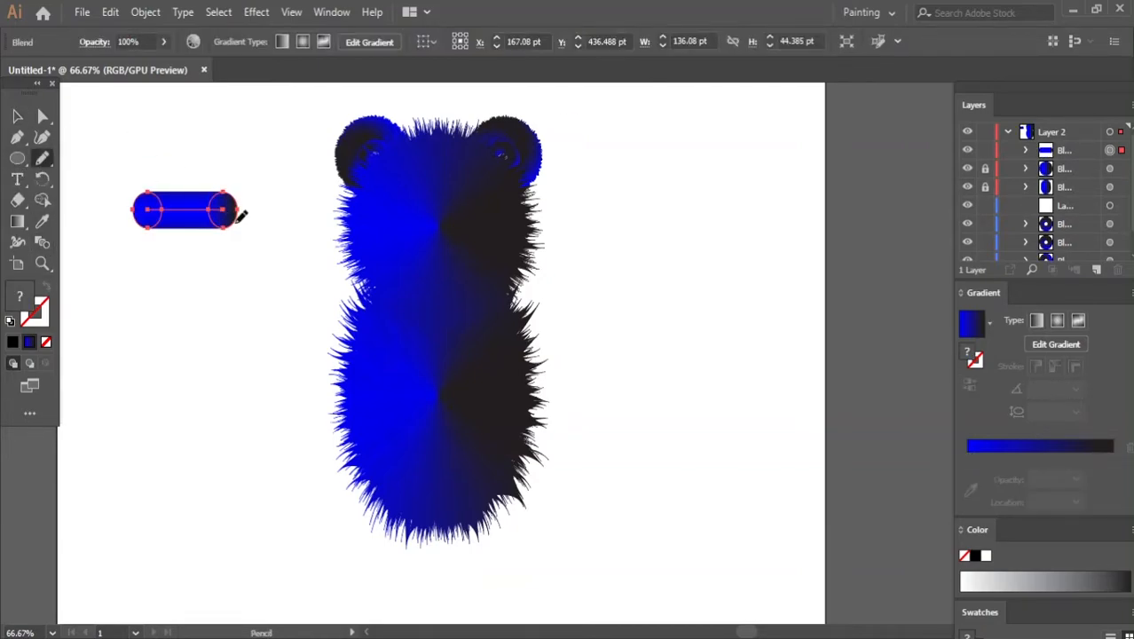
left_click_drag(633, 406, 637, 410)
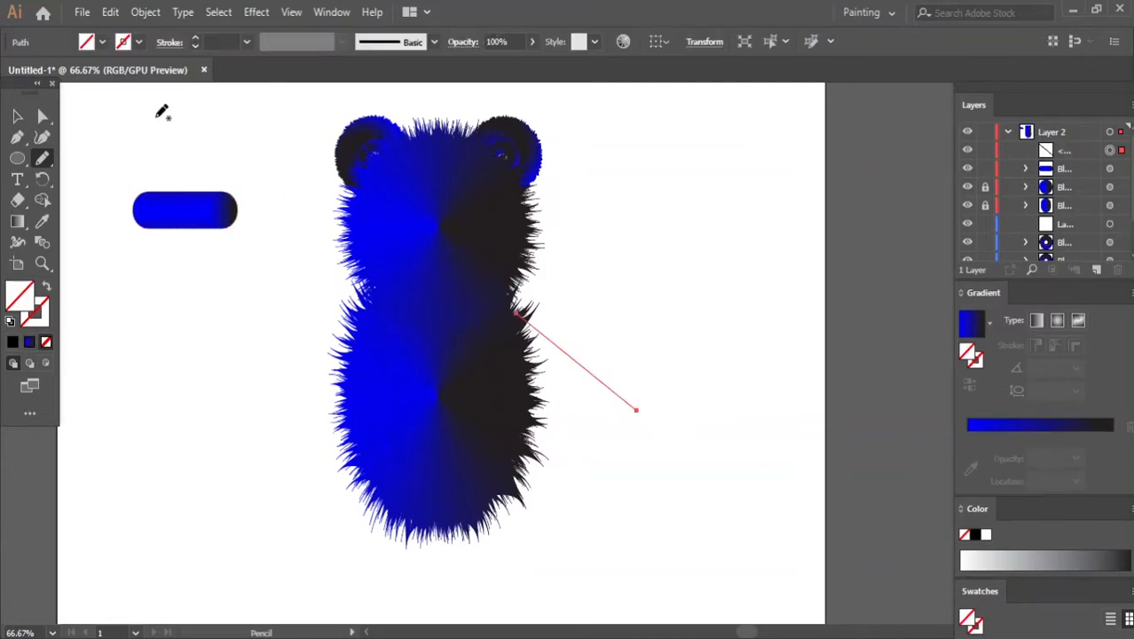
left_click(17, 117)
left_click(178, 204, "shift")
left_click(145, 11)
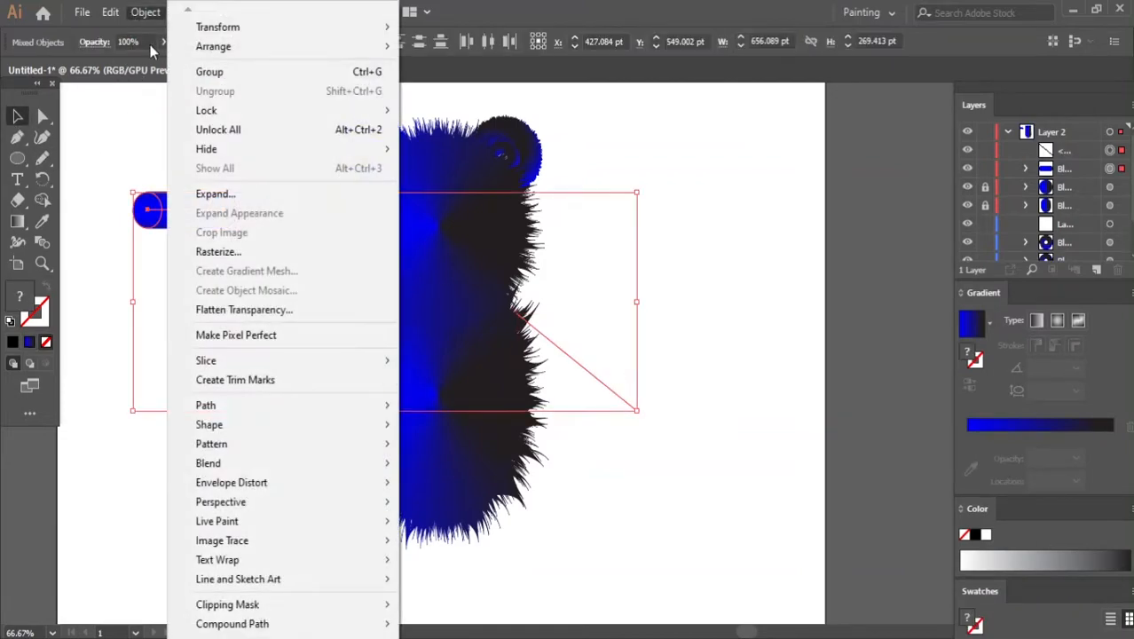
mouse_move(271, 465)
left_click(433, 559)
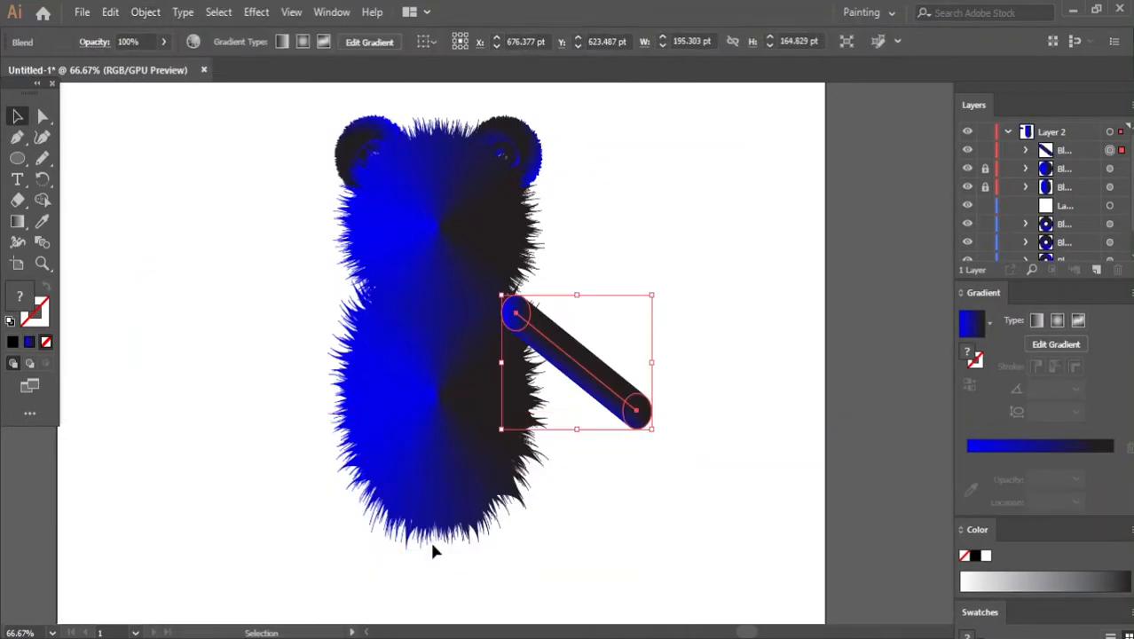
- Apply a Roughen effect to the arm with 50% relative size, 88/in detail and smooth points
left_click(256, 11)
mouse_move(330, 149)
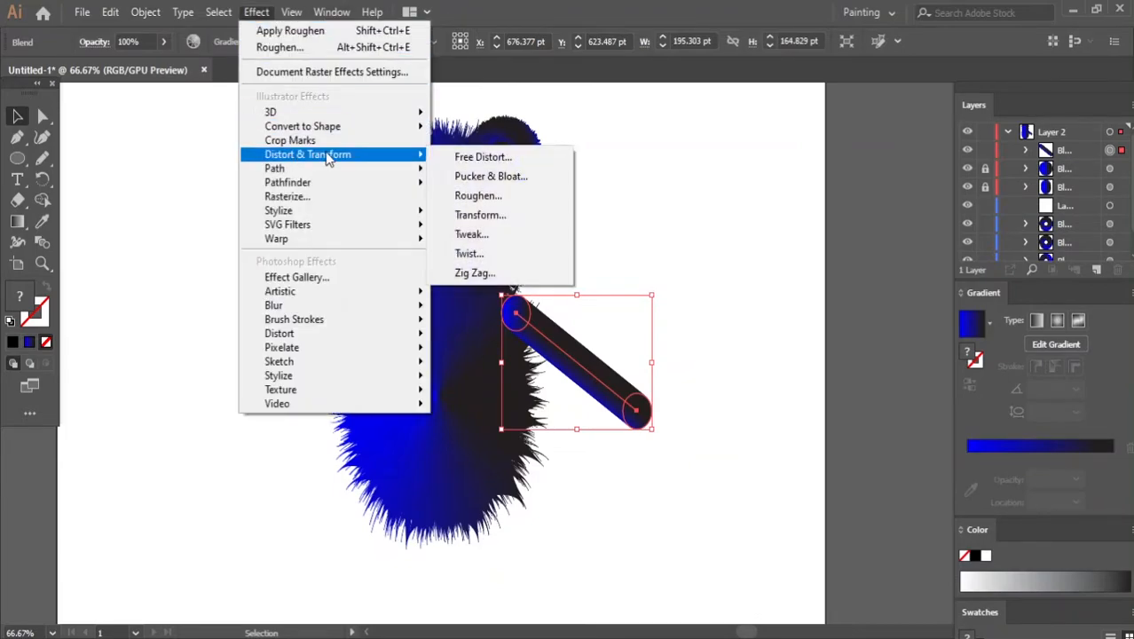
left_click(544, 190)
left_click(839, 312)
left_click_drag(892, 197, 1017, 198)
left_click(879, 262)
left_click_drag(885, 148, 947, 149)
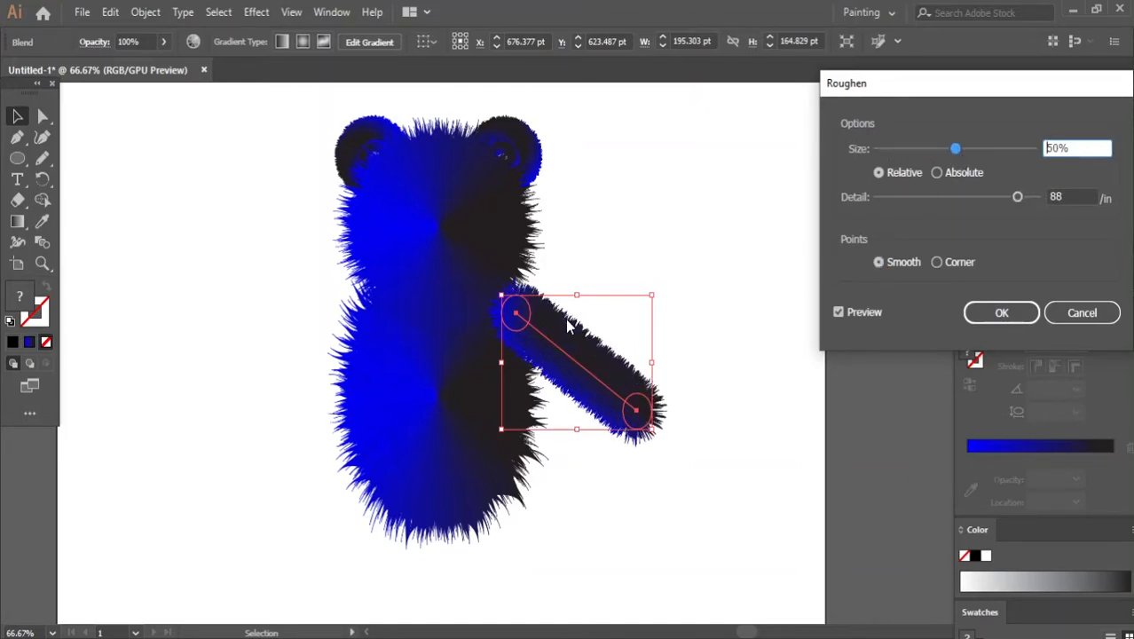
left_click(1001, 312)
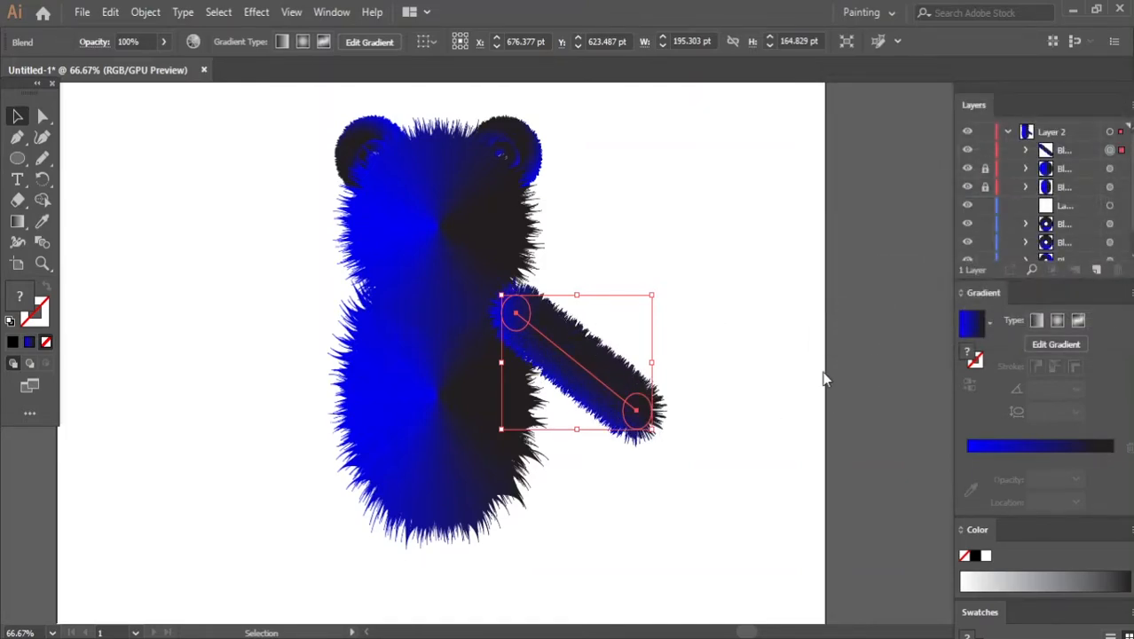
- Resize the arm to about 195 by 186 pt and move its upper end over the body's right shoulder
left_click_drag(652, 431, 613, 400)
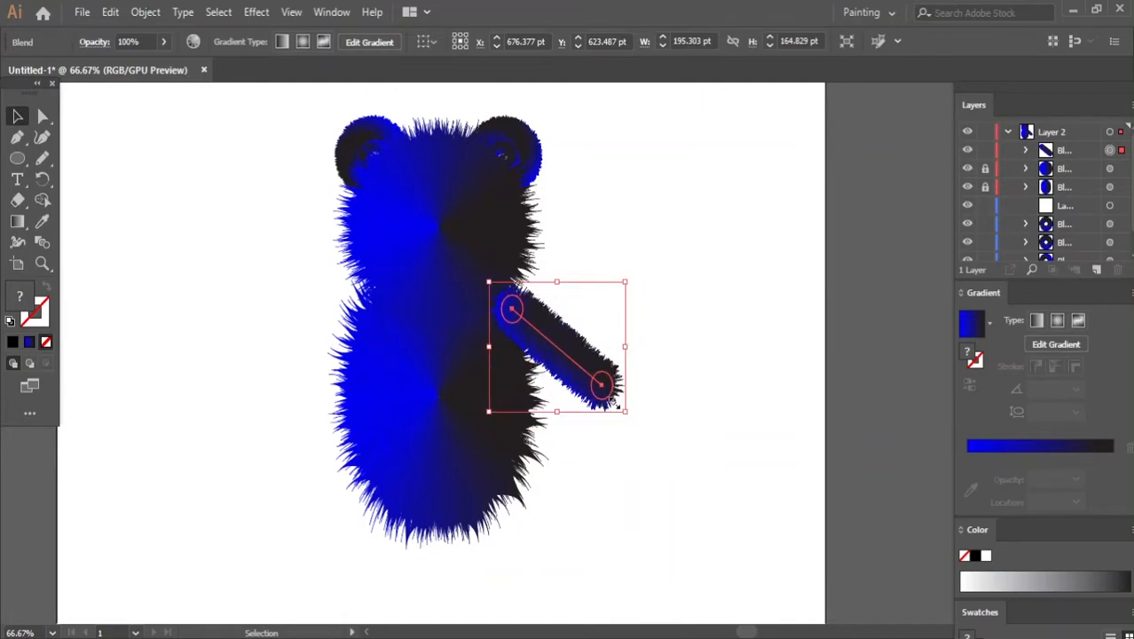
left_click_drag(629, 278, 676, 226)
left_click_drag(589, 328, 558, 384)
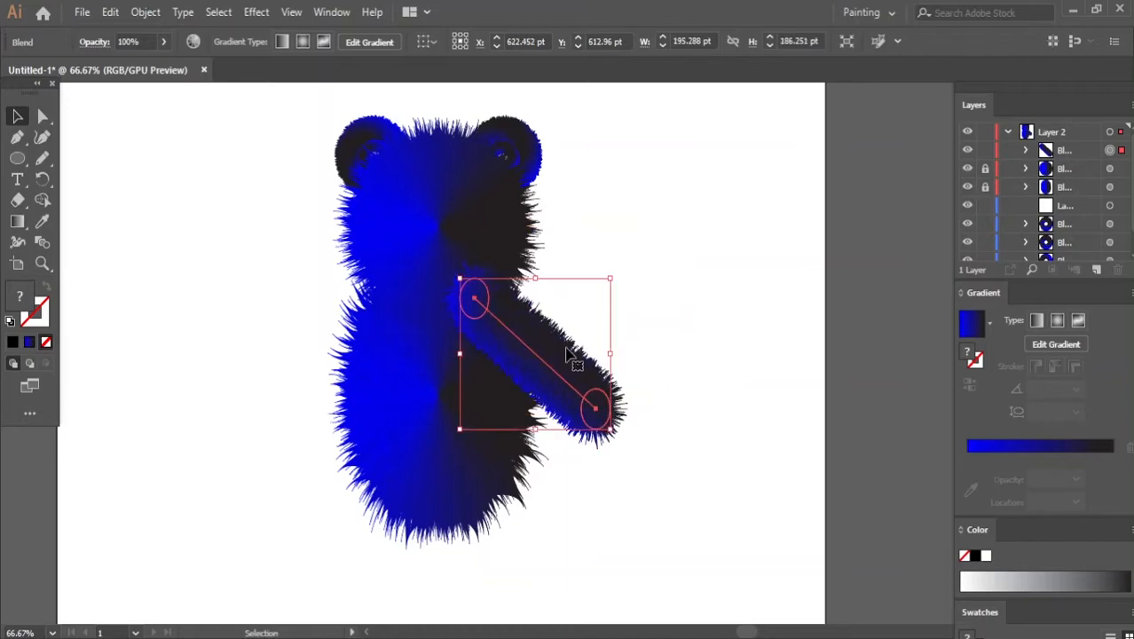
- Send the arm to the back so it attaches behind the body
right_click(575, 352)
mouse_move(609, 519)
left_click(772, 582)
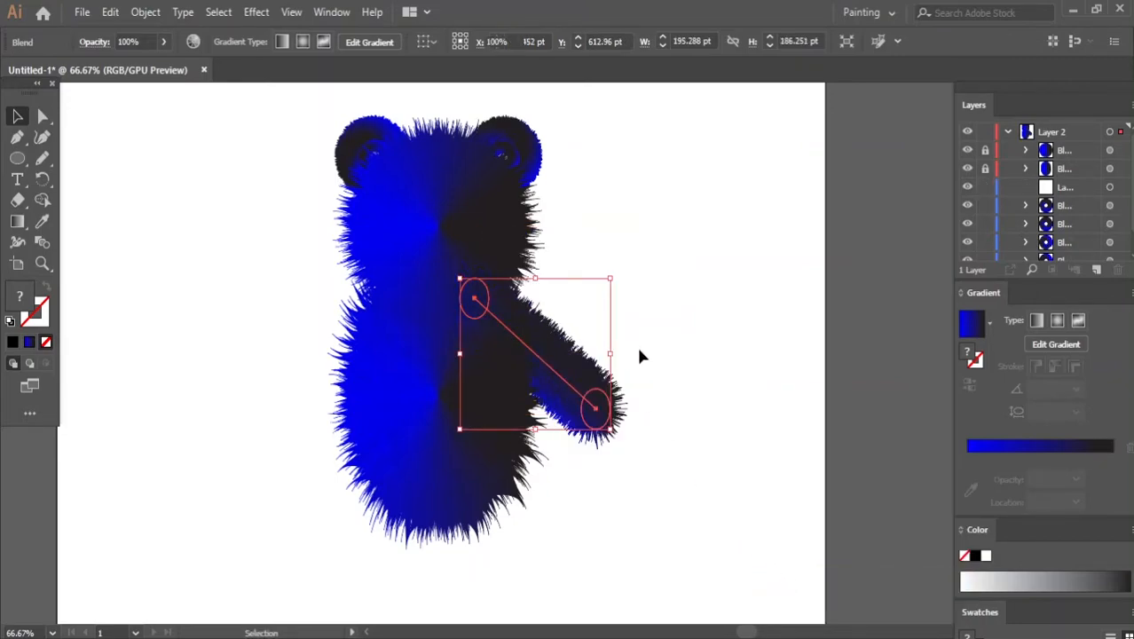
left_click(507, 515)
- Fine-tune the arm's height at the right shoulder and rotate it slightly outward to a flatter angle
mouse_move(576, 376)
left_mouse_down()
mouse_move(564, 400)
mouse_move(571, 365)
left_mouse_up()
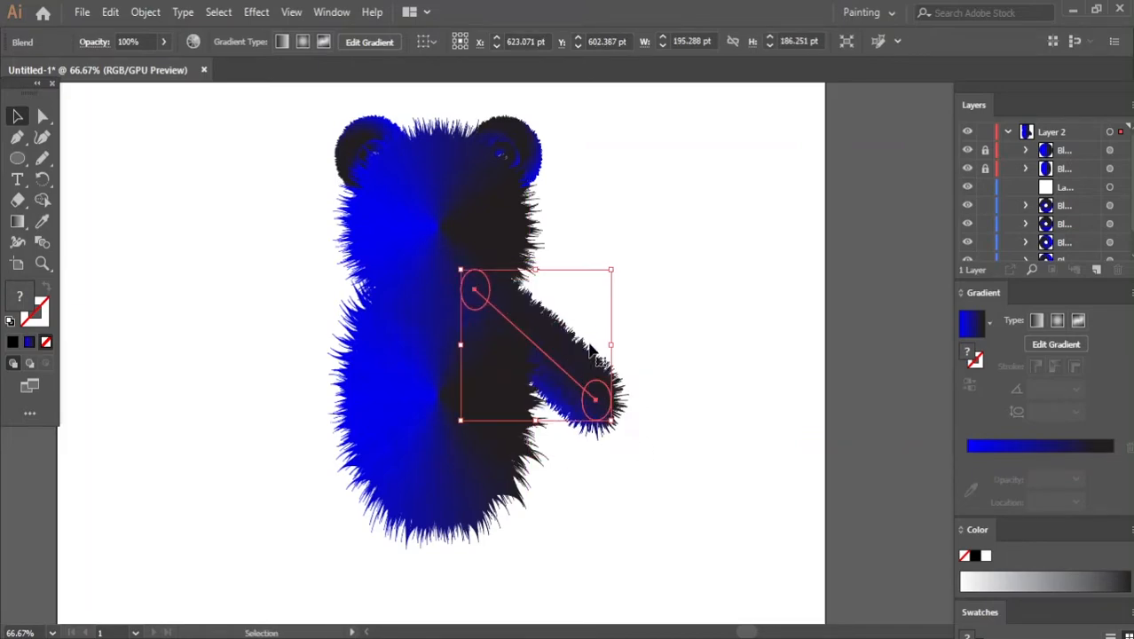
key("Down")
key("Down")
key("Down")
key("Down")
key("Down")
key("Down")
key("Down")
key("Down")
key("Down")
key("Down")
key("Down")
key("Down")
key("Down")
key("Down")
key("Down")
key("Down")
key("Down")
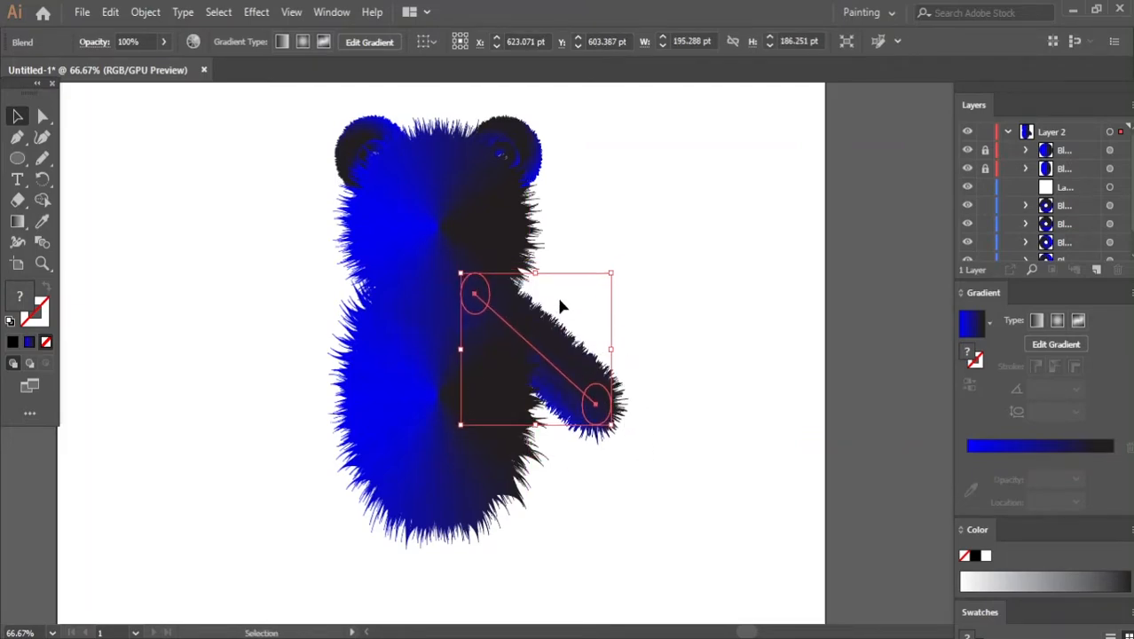
mouse_move(458, 284)
left_mouse_down()
mouse_move(446, 258)
mouse_move(449, 300)
left_mouse_up()
left_click(671, 347)
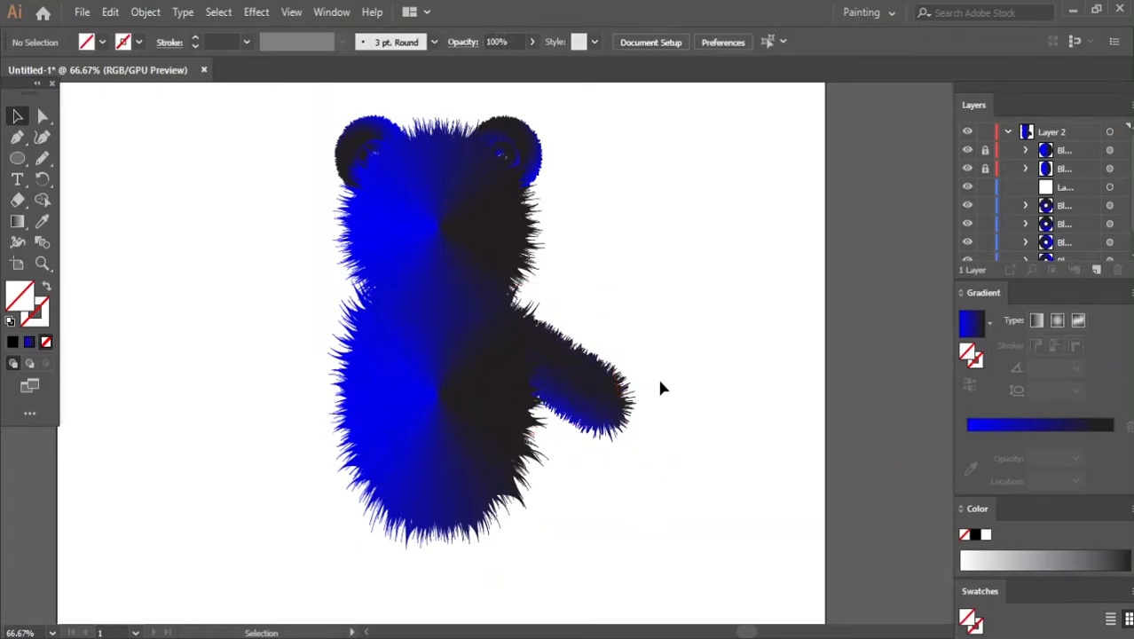
- Duplicate the arm to the upper right of the body and reflect the copy across the vertical axis
left_click(586, 411)
left_click_drag(585, 411, 653, 277)
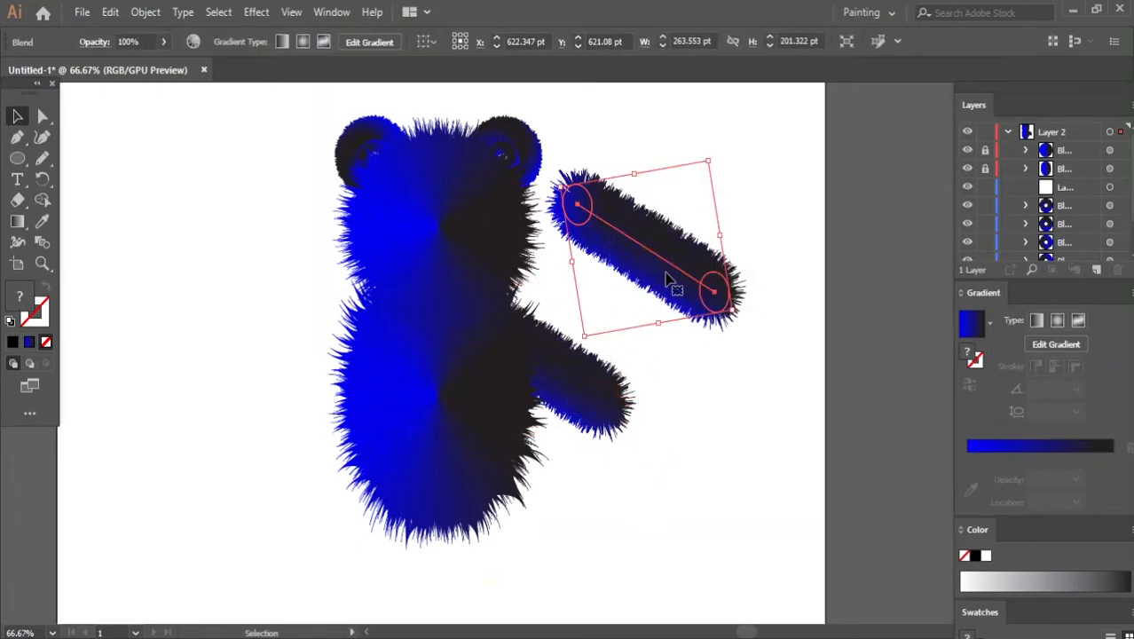
right_click(665, 273)
mouse_move(702, 422)
left_click(892, 486)
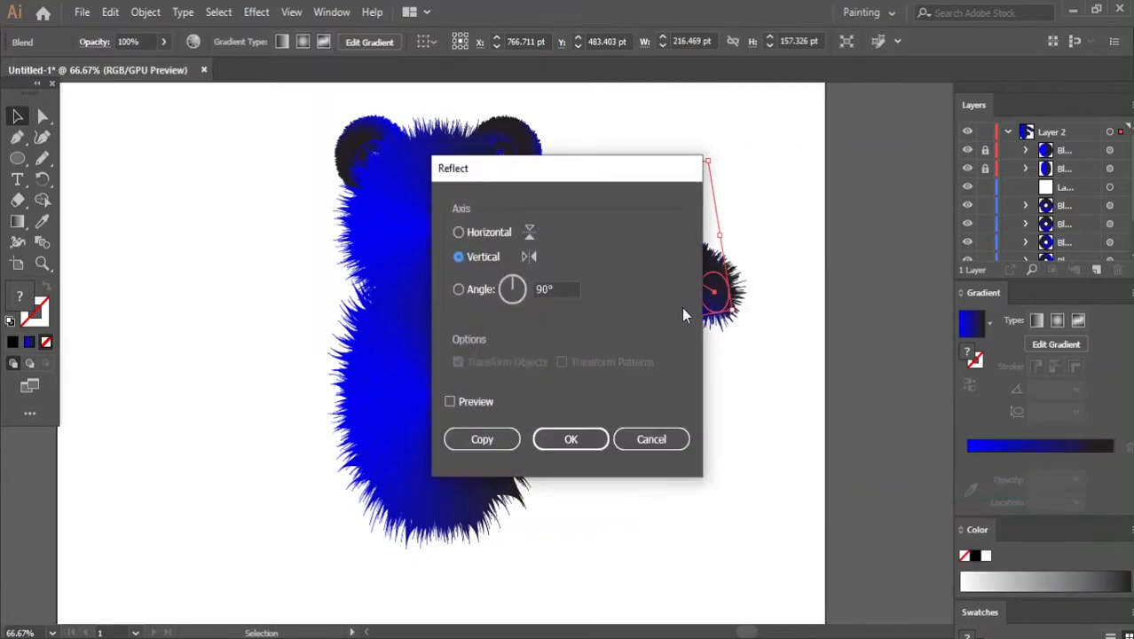
left_click(570, 438)
- Place the reflected arm at the body's left shoulder and nudge it level with the right arm
left_click_drag(659, 237, 358, 352)
key("Up")
key("Up")
key("Up")
key("Down")
key("Down")
key("Down")
key("Down")
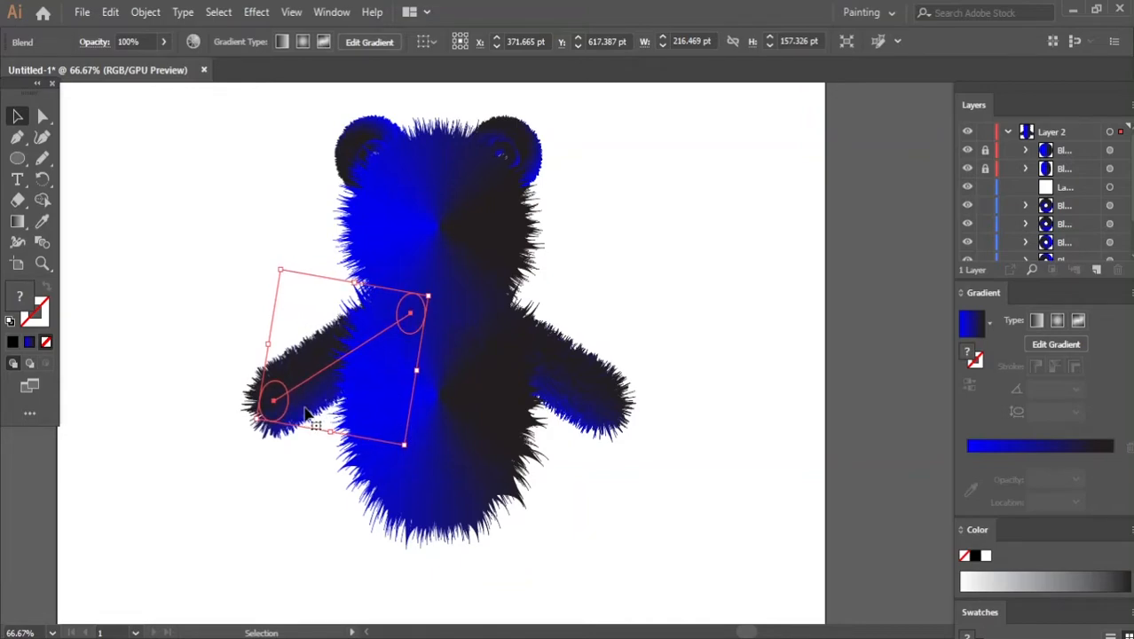
- Duplicate the bear's right arm down to the lower body as a leg, and create a reflected second copy of that leg
left_click_drag(325, 377, 349, 503)
left_click_drag(387, 452, 578, 519)
right_click(578, 518)
mouse_move(637, 417)
left_click(800, 474)
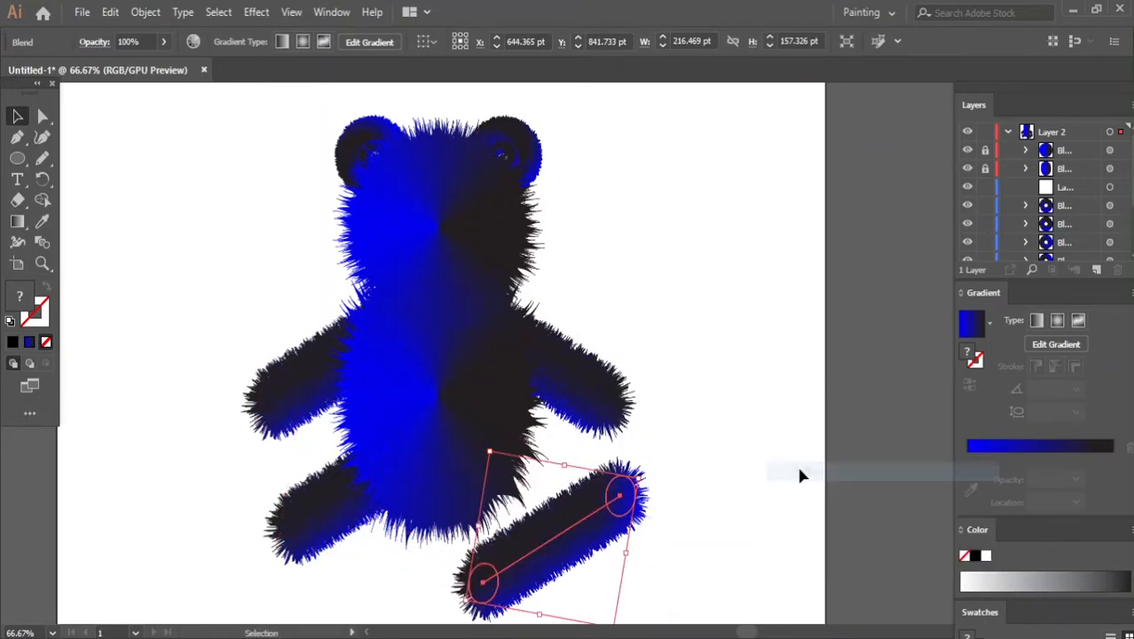
key("Return")
- Place the reflected leg at the other side of the lower body and rotate it to a steeper downward angle
left_click_drag(538, 502, 495, 447)
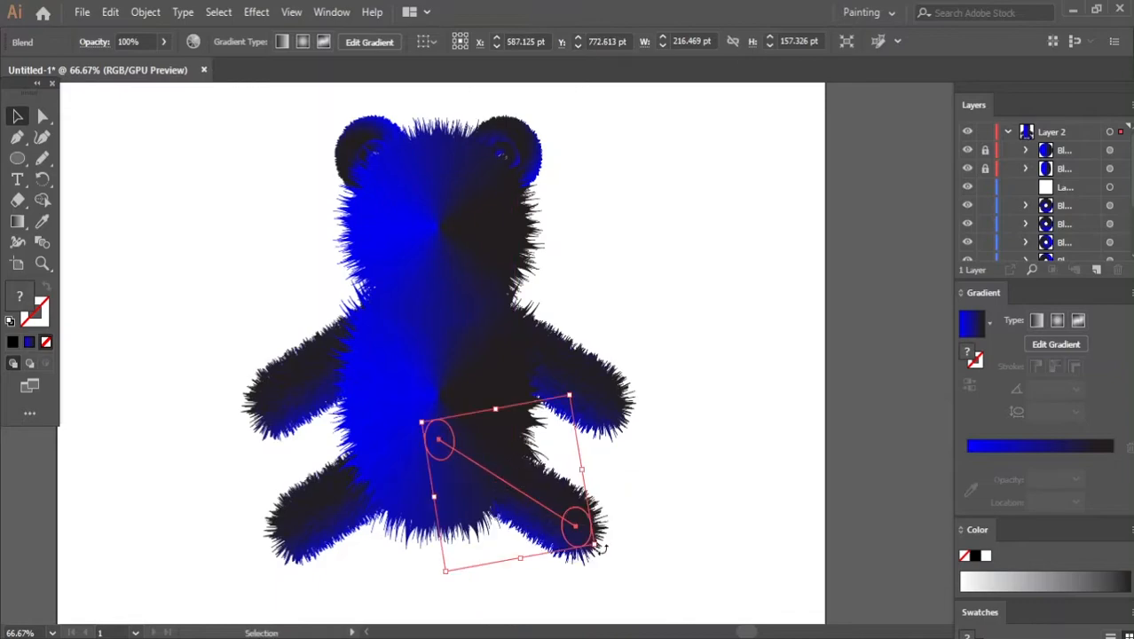
left_click_drag(580, 390, 607, 410)
left_click_drag(488, 468, 519, 505)
scroll(669, 429, "down", 1)
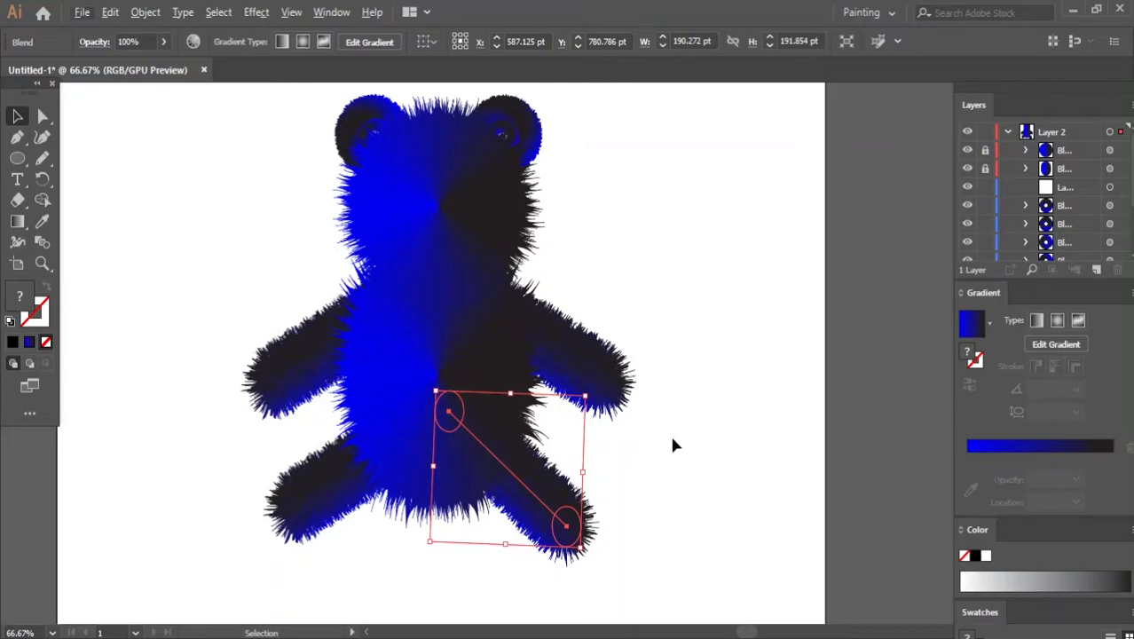
left_click(672, 444)
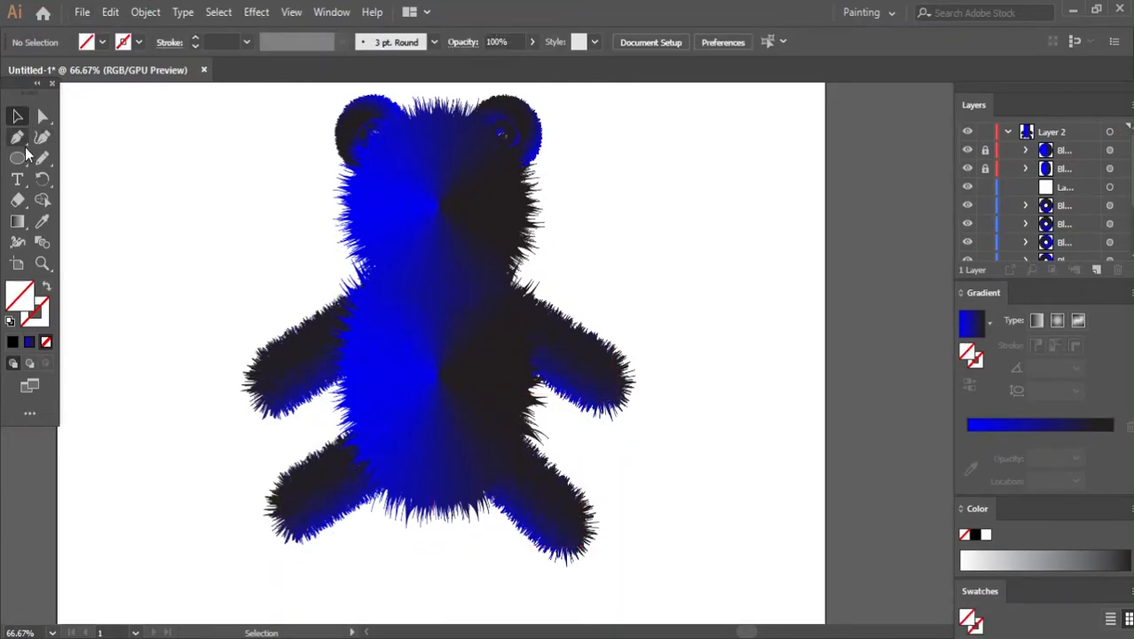
- Draw a small ellipse beside the head and move its anchor points to shape a nose with a flat top and tapered bottom
left_click_drag(672, 207, 722, 251)
key("a")
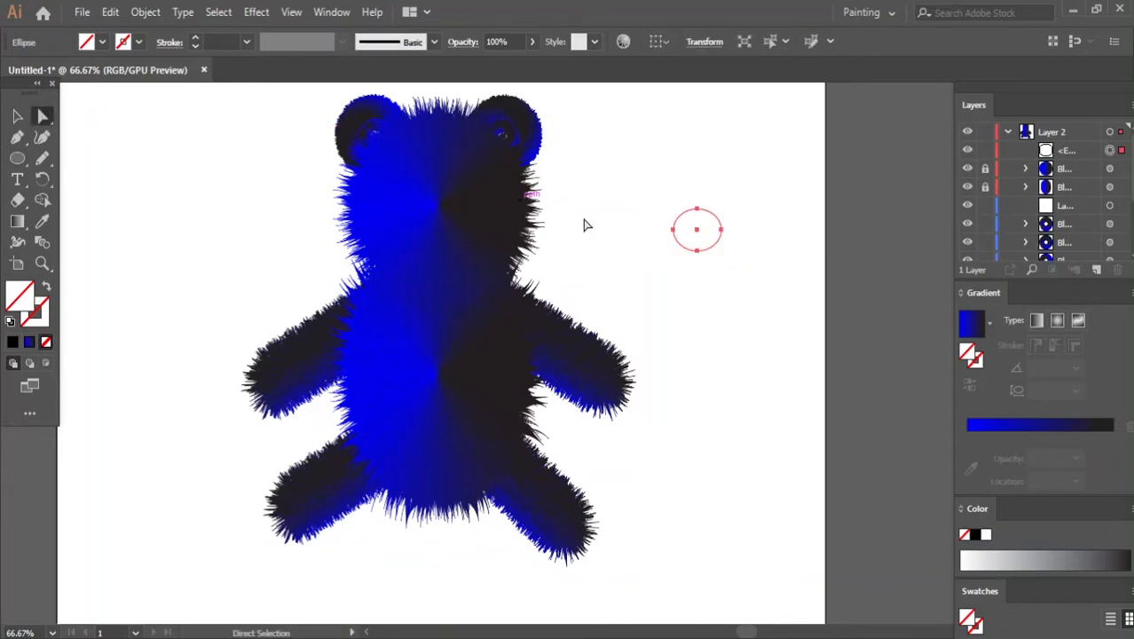
scroll(737, 235, "up", 2)
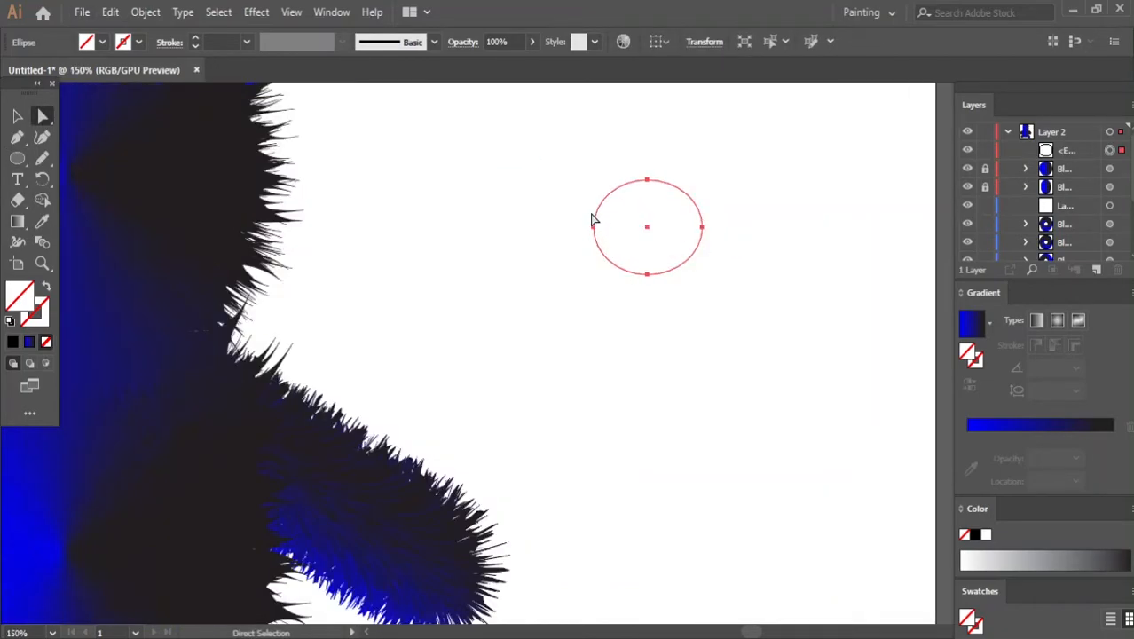
left_click_drag(590, 223, 580, 201)
left_click_drag(715, 222, 701, 200)
left_click_drag(643, 267, 639, 271)
- Fill the nose with the gradient and change both its color stops to black
left_click(1034, 427)
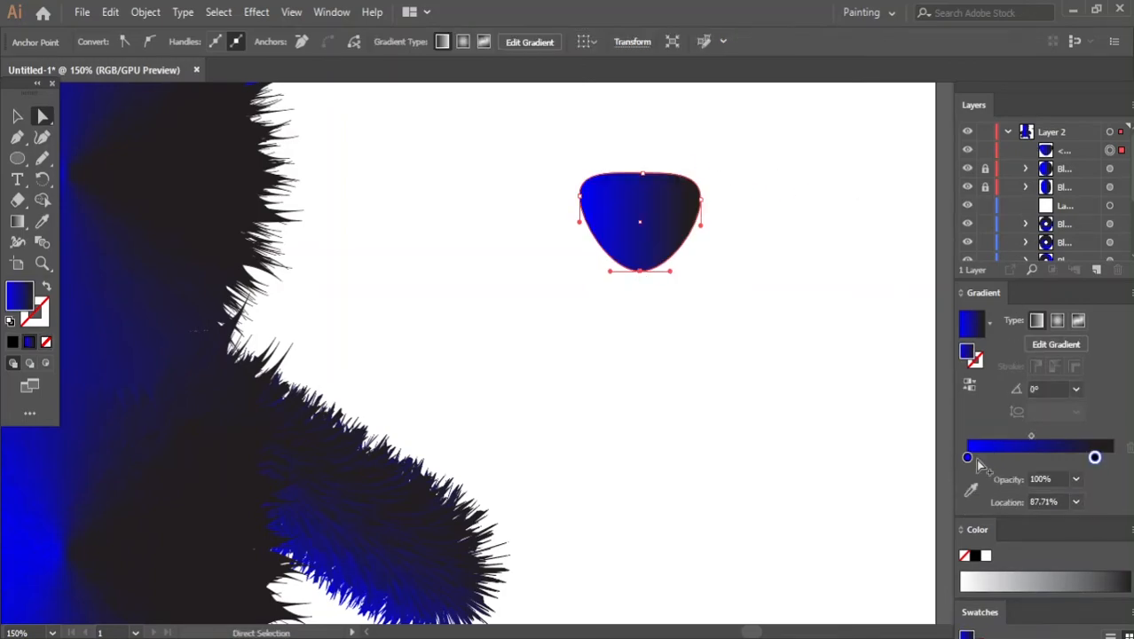
double_click(967, 458)
left_click(938, 290)
double_click(1092, 457)
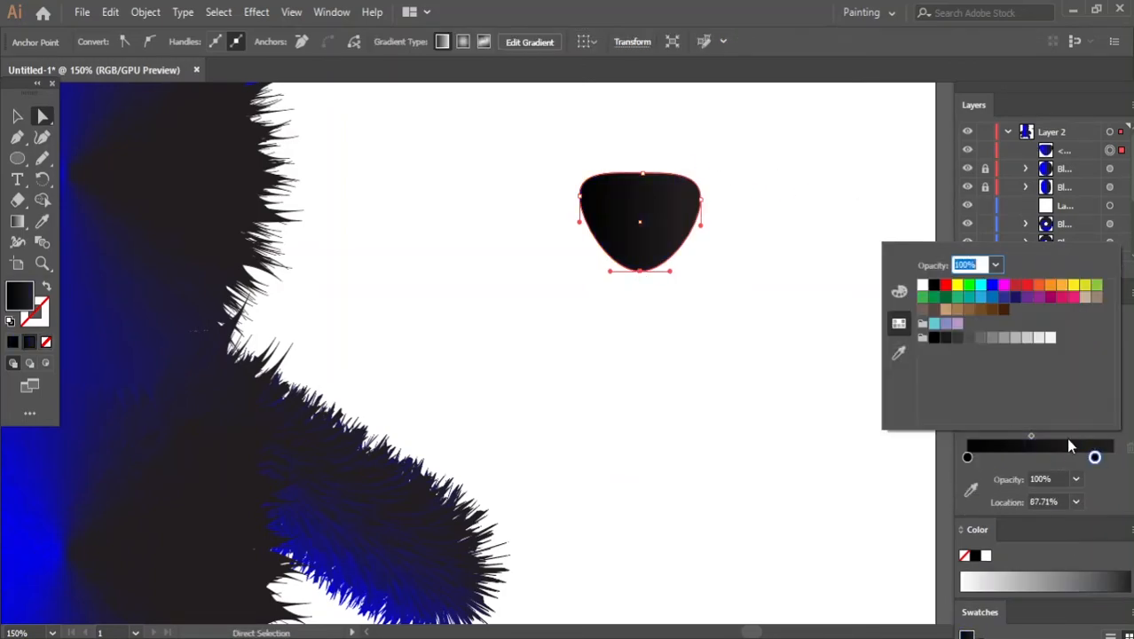
left_click(936, 338)
- Make the nose gradient radial and set its outer stop to grey at a location of 51.12%
left_click_drag(1033, 524, 985, 526)
left_click(1058, 321)
left_click_drag(1095, 457, 1047, 457)
double_click(1047, 457)
left_click(1002, 342)
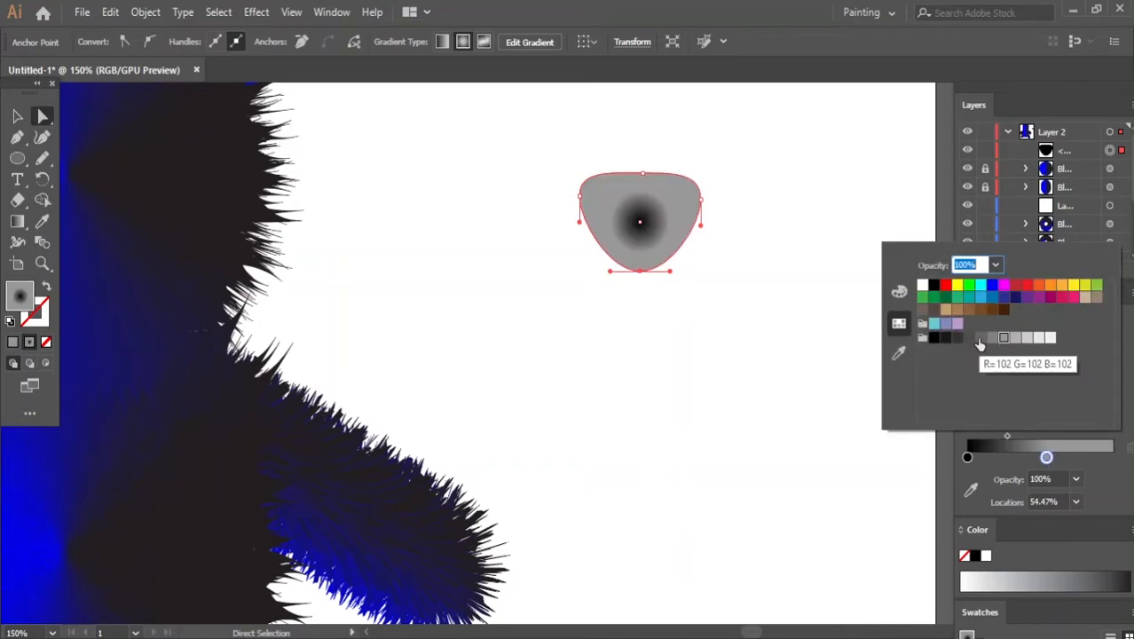
left_click_drag(1047, 457, 1043, 457)
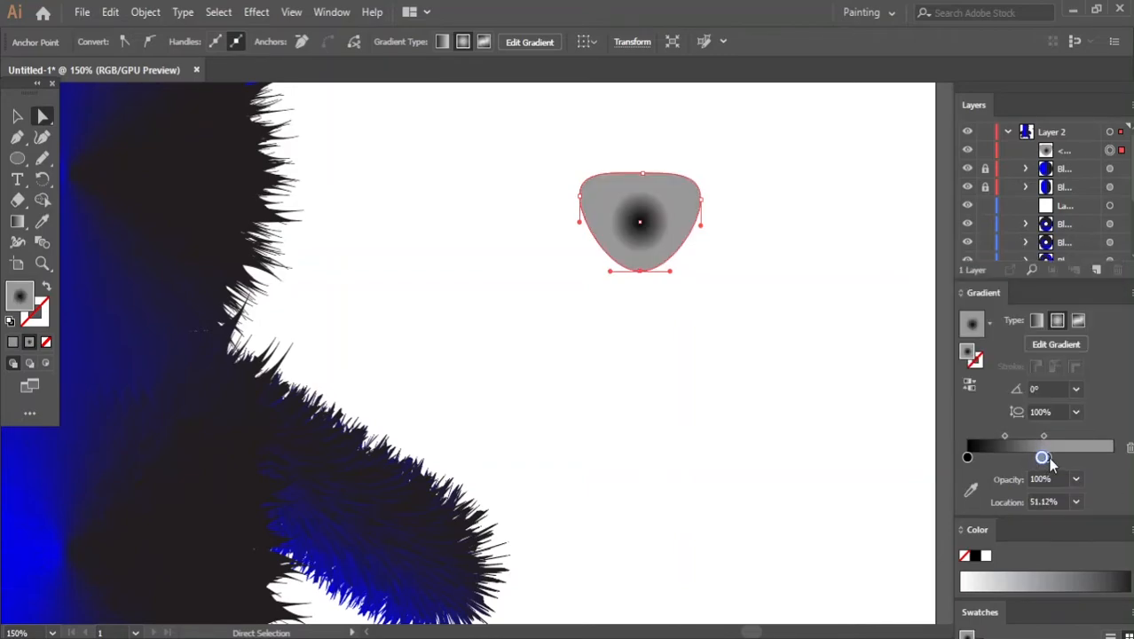
- Add a black outer stop at 98.04% to the nose gradient and move the grey stop to 53.35%
double_click(1087, 457)
left_click(933, 338)
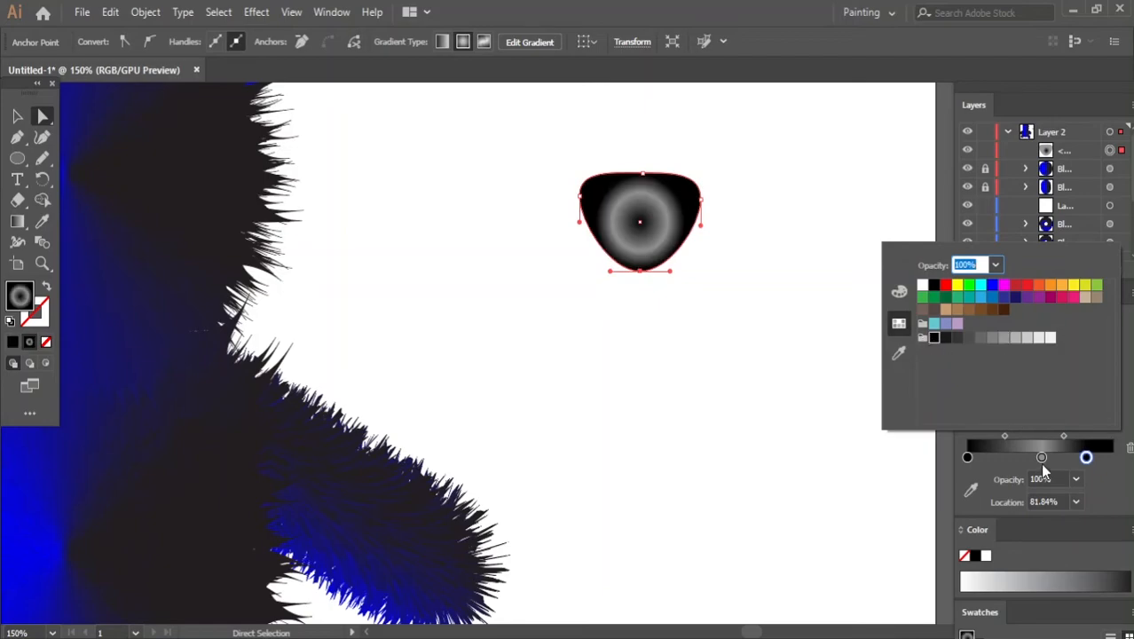
mouse_move(1087, 457)
left_mouse_down()
mouse_move(1013, 458)
mouse_move(1109, 457)
left_mouse_up()
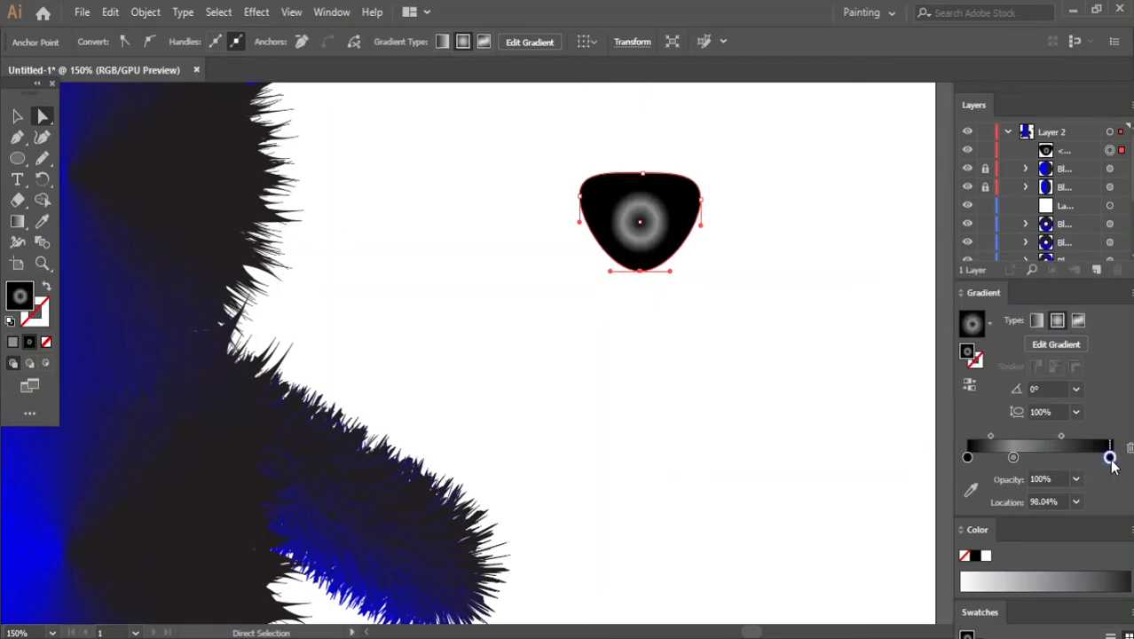
left_click_drag(1013, 458, 1044, 458)
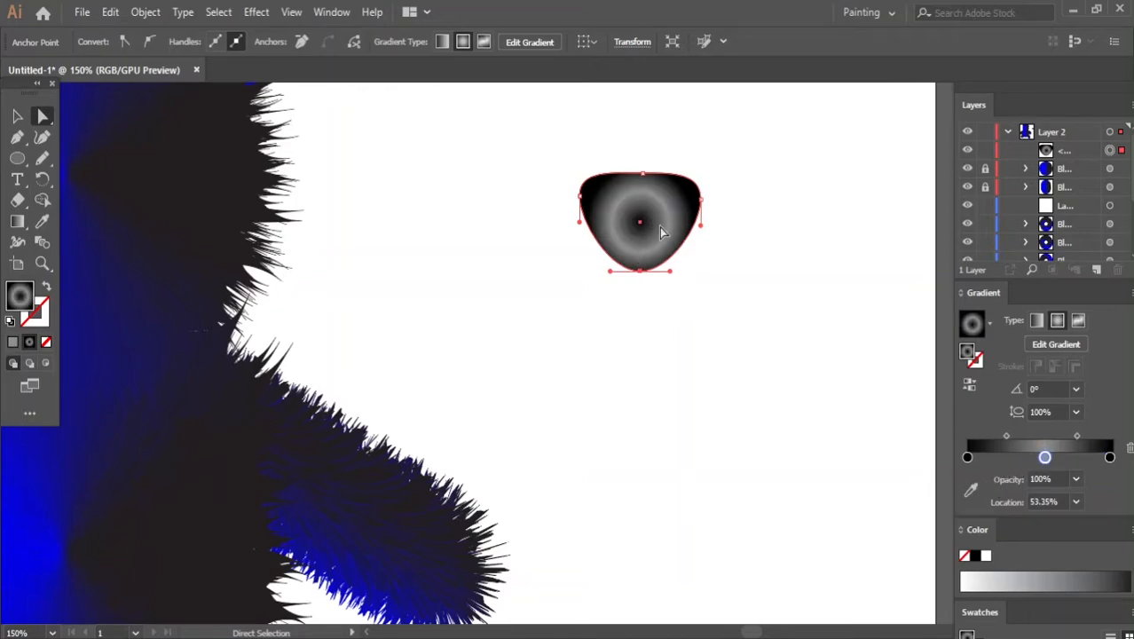
- Enlarge the nose's radial gradient and center it below the nose at 93.5°, placing the grey highlight at the nose's lower edge
left_click(20, 223)
mouse_move(639, 228)
left_mouse_down()
mouse_move(639, 331)
mouse_move(643, 300)
left_mouse_up()
mouse_move(637, 194)
left_mouse_down()
mouse_move(630, 408)
mouse_move(661, 400)
left_mouse_up()
left_click_drag(651, 329, 643, 204)
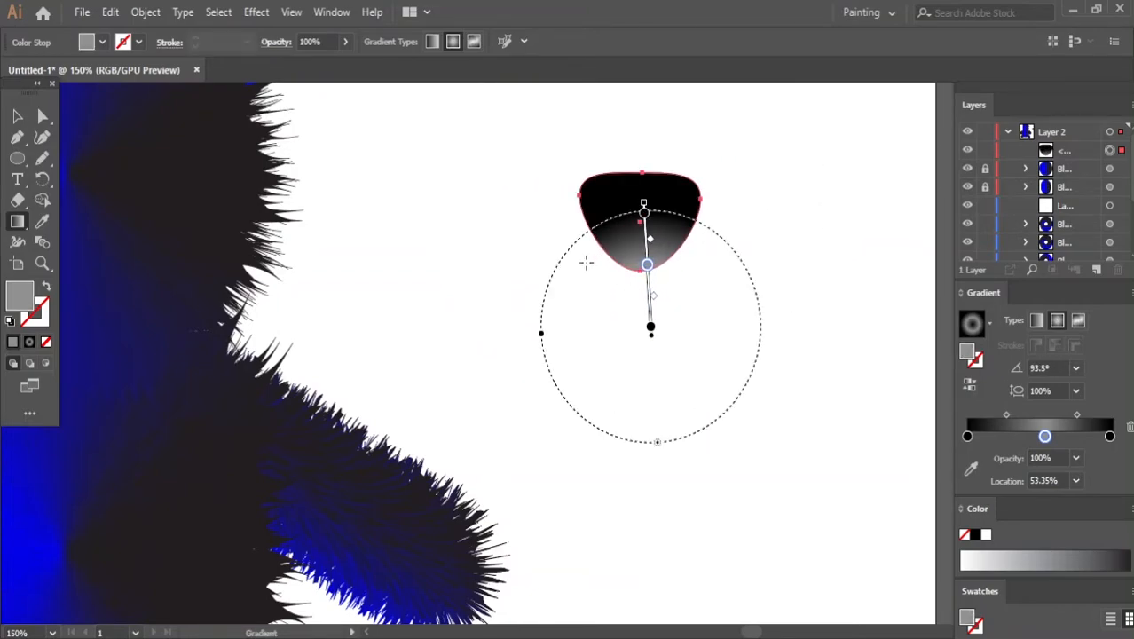
left_click(651, 328)
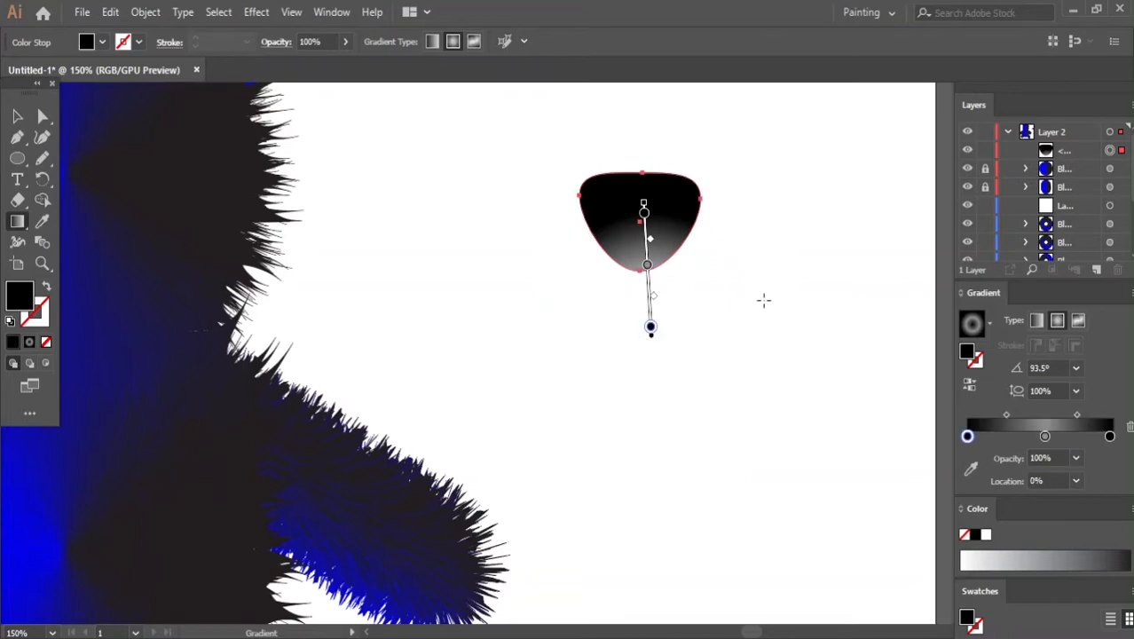
left_click(17, 116)
left_click(628, 289)
- Move the finished nose onto the middle of the bear's face
left_click(635, 244)
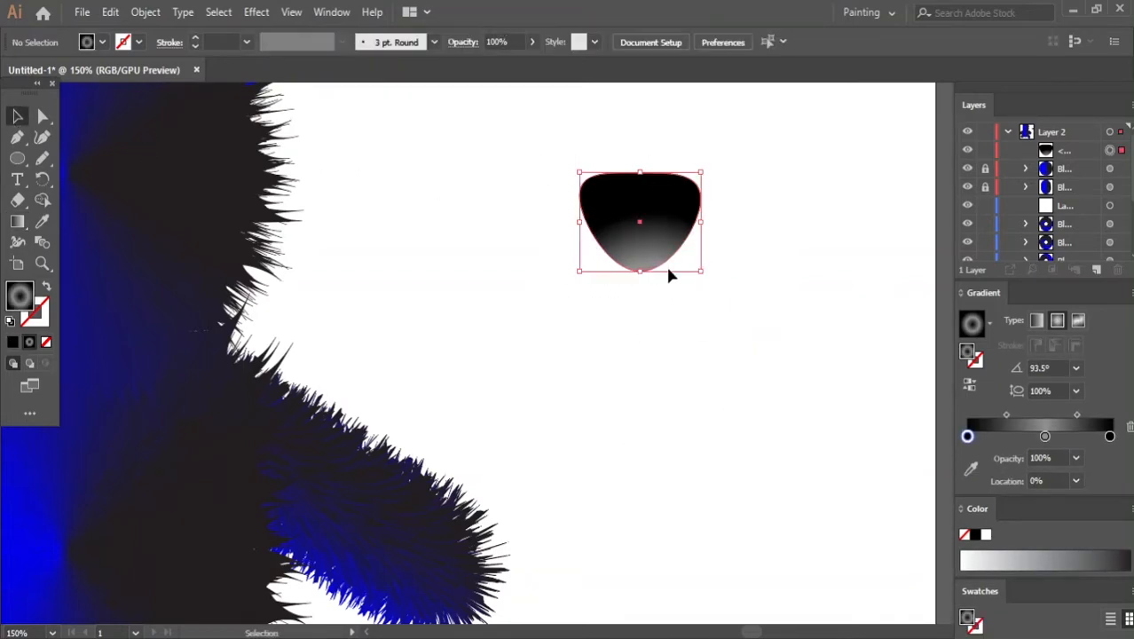
scroll(645, 228, "down", 2)
left_click_drag(645, 228, 388, 229)
left_click(607, 451)
- Draw a large circle beside the bear and remove the grey gradient stop to make its fill solid black
left_click(592, 238)
key("l")
left_click_drag(585, 174, 734, 313)
left_click(1045, 457)
left_click(1129, 448)
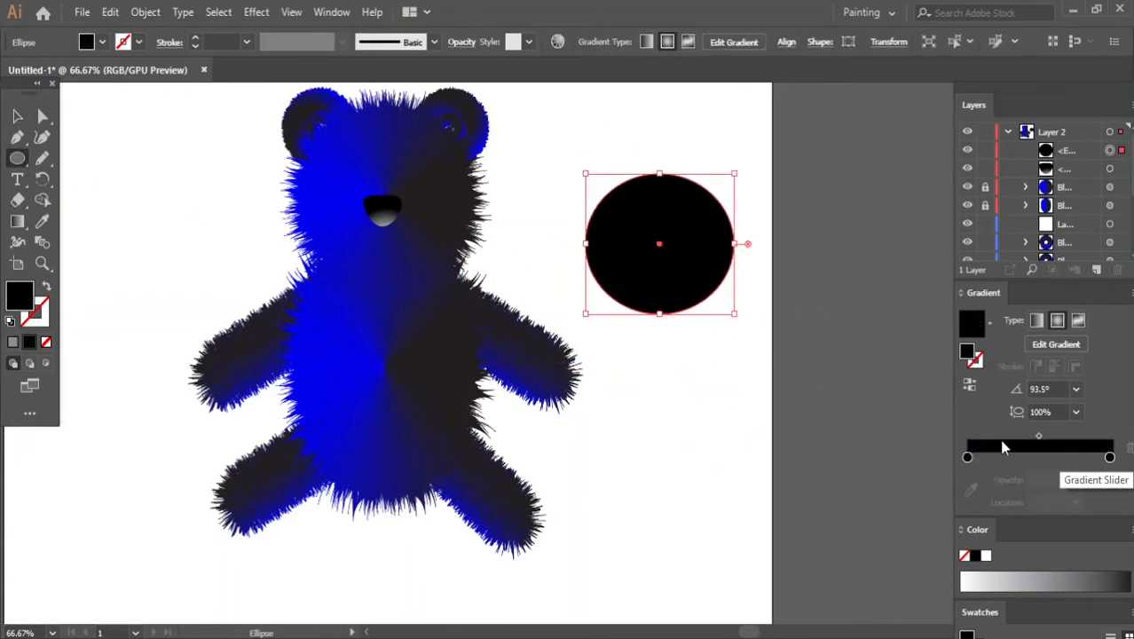
- Cut the black circle into upper and lower halves with the Scissors tool at its side anchor points
left_click(43, 158)
left_click_drag(47, 204, 83, 221)
left_click(587, 242)
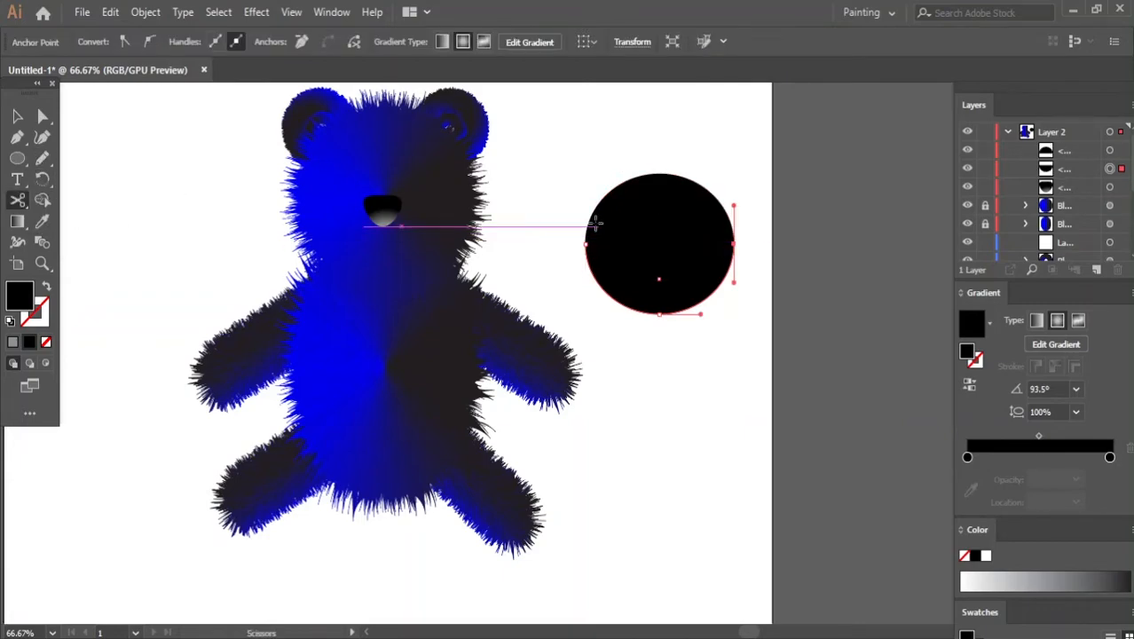
- Separate the lower half-circle from the upper one, then flatten and narrow it into a thin curved mouth strip
left_click(18, 118)
left_click_drag(635, 283, 659, 355)
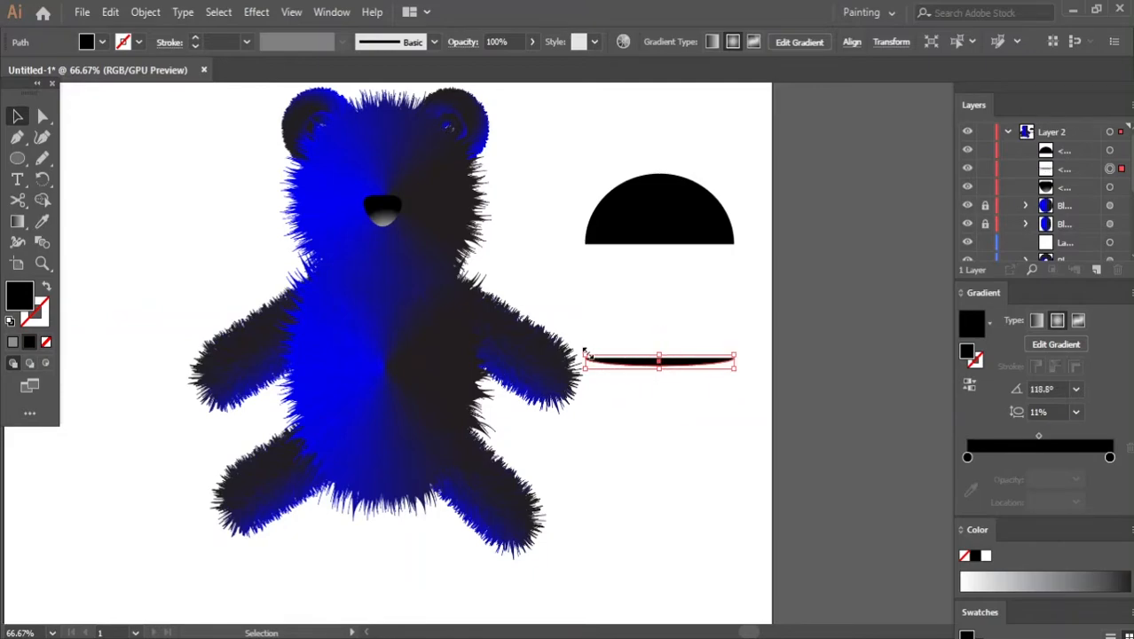
left_click_drag(583, 354, 664, 357)
scroll(659, 357, "up", 2)
left_click_drag(523, 360, 556, 360)
left_click_drag(809, 358, 794, 360)
- Place the mouth strip below the nose and shorten it from both ends
left_click_drag(676, 363, 246, 178)
scroll(565, 288, "down", 1)
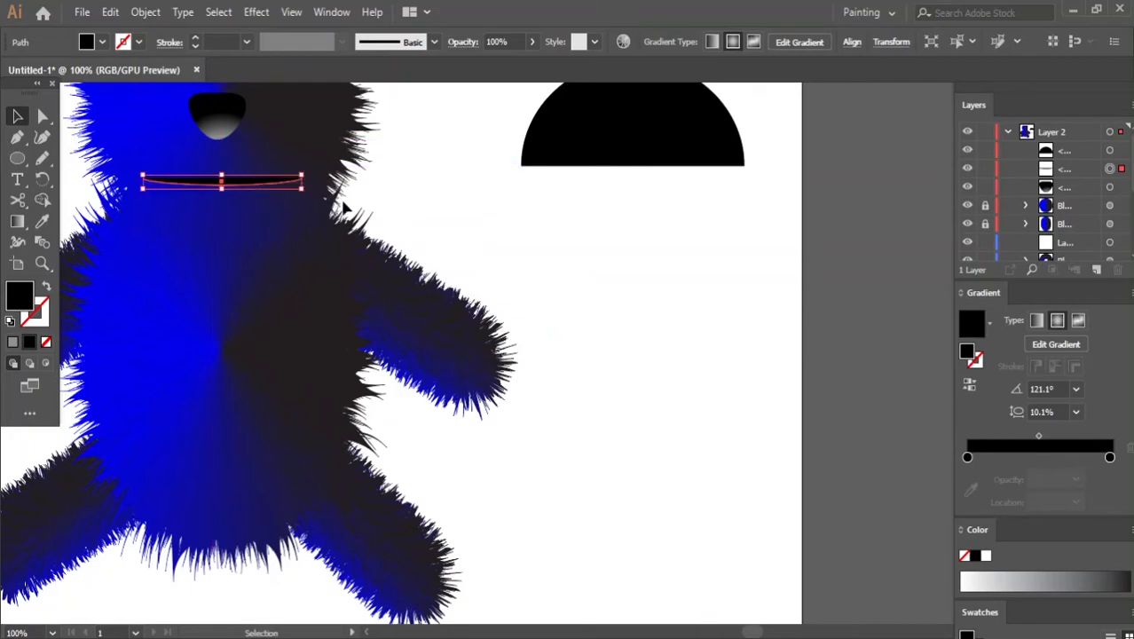
left_click(304, 246)
scroll(240, 244, "down", 2)
scroll(240, 244, "up", 2)
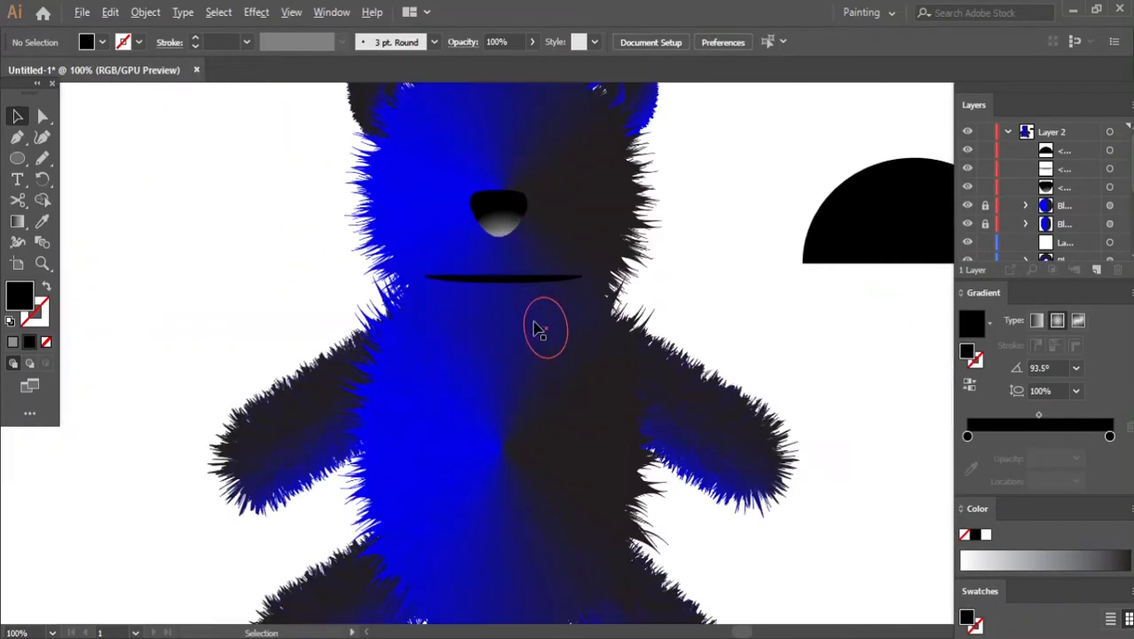
left_click(501, 278)
left_click_drag(426, 276, 446, 274)
left_click_drag(585, 276, 558, 272)
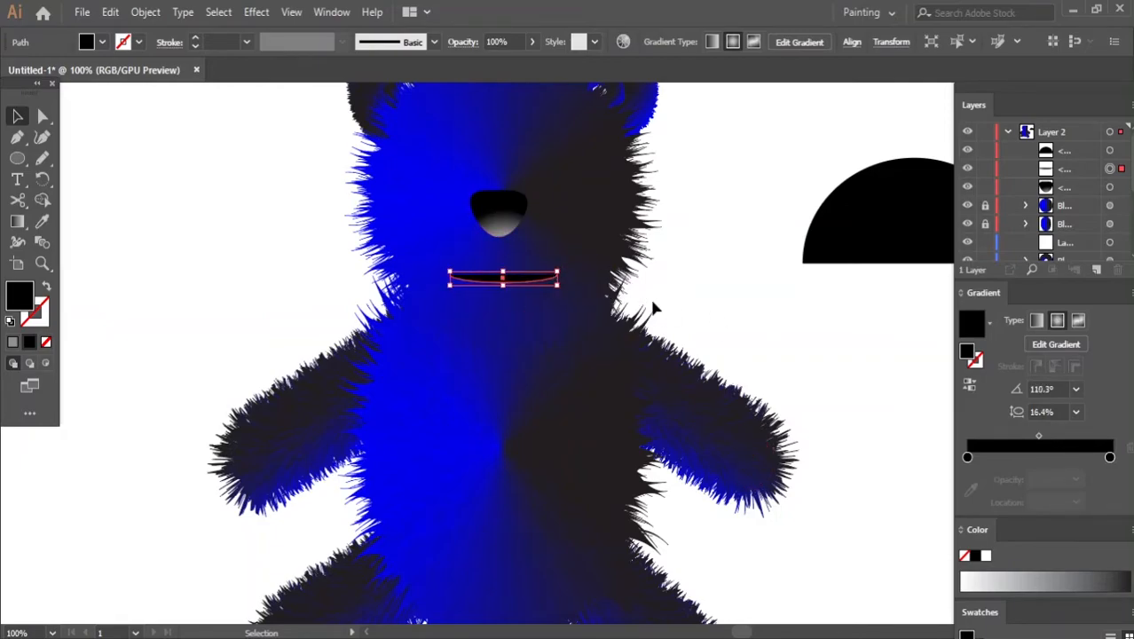
- Draw a thin black vertical rectangle joining the bottom of the nose to the mouth and fine-tune its placement
left_click(797, 296)
left_click_drag(785, 283, 572, 284)
left_click_drag(23, 167, 86, 158)
left_click_drag(701, 295, 284, 271)
key("v")
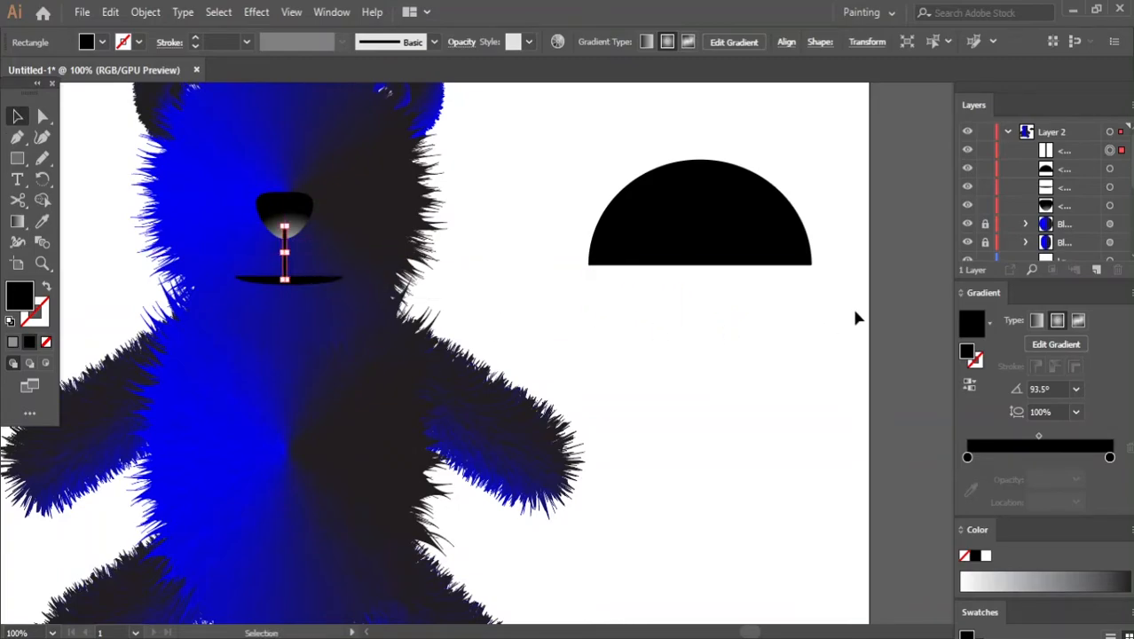
scroll(708, 305, "up", 2)
left_click_drag(701, 285, 258, 282)
scroll(700, 384, "down", 2)
left_click(615, 386)
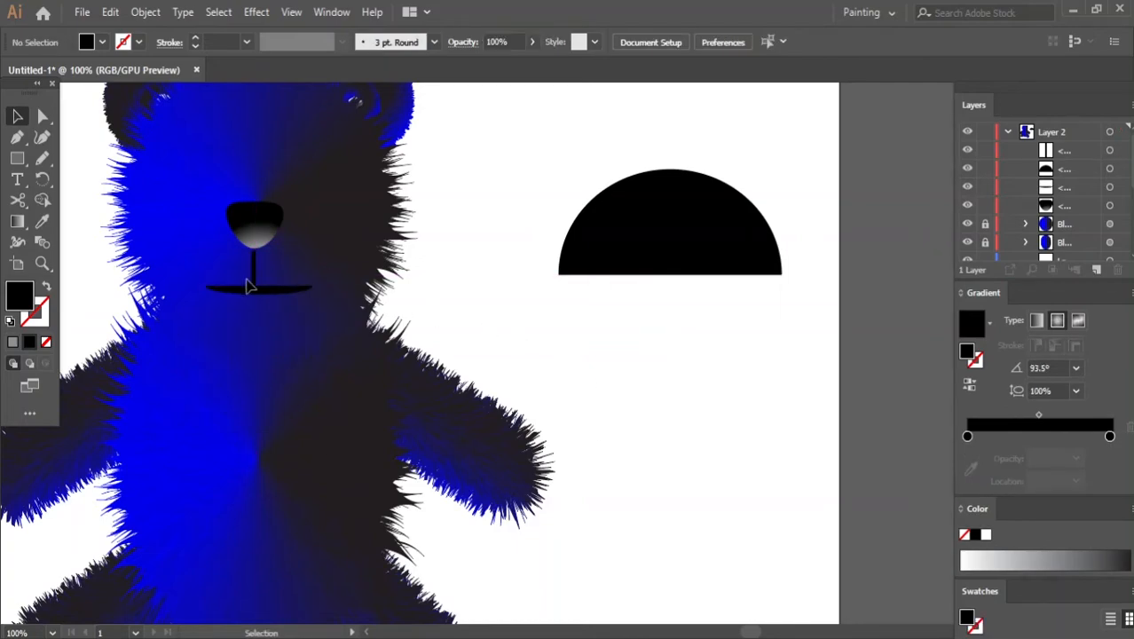
- Nudge the mouth strip slightly sideways to center it under the vertical line, and check the whole face
left_click(250, 297)
left_click(610, 371)
scroll(353, 293, "up", 2)
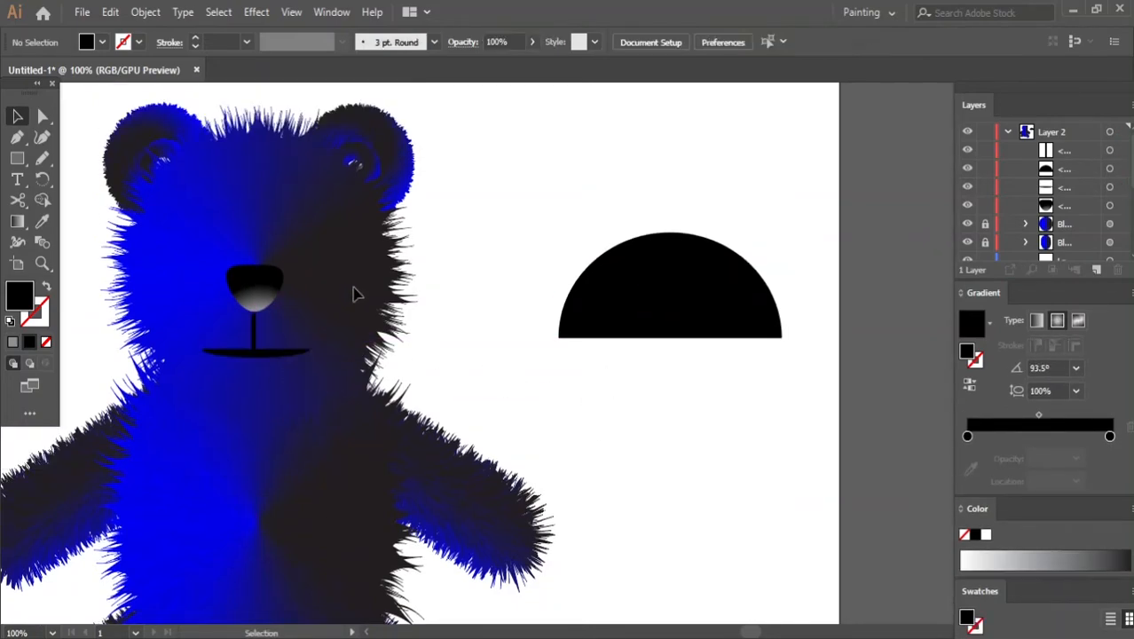
scroll(512, 369, "down", 2)
scroll(410, 389, "up", 2)
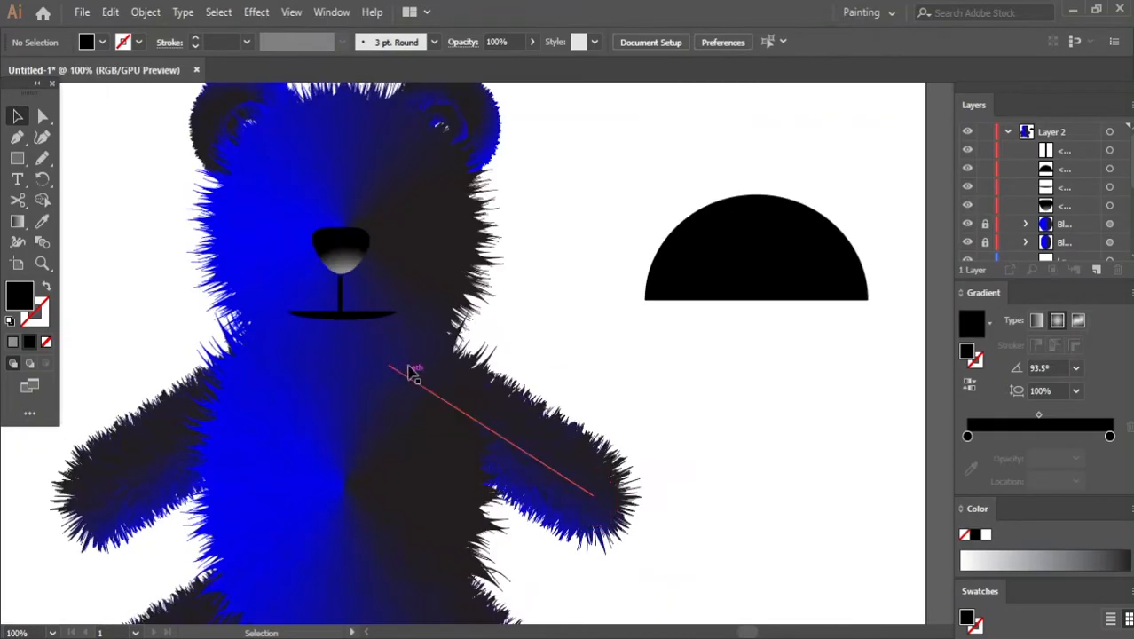
left_click_drag(355, 280, 521, 284)
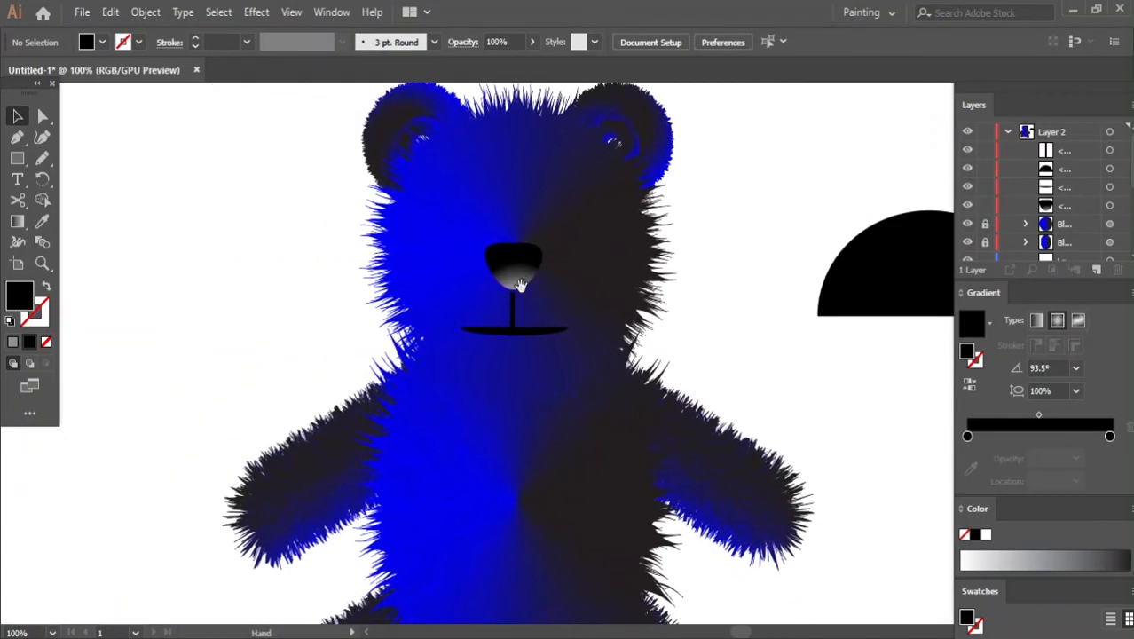
- Undo the stray shape beside the head and draw a small black circle there for an eye
left_click_drag(142, 195, 189, 227)
key("ctrl+z")
right_click(21, 166)
left_click(89, 195)
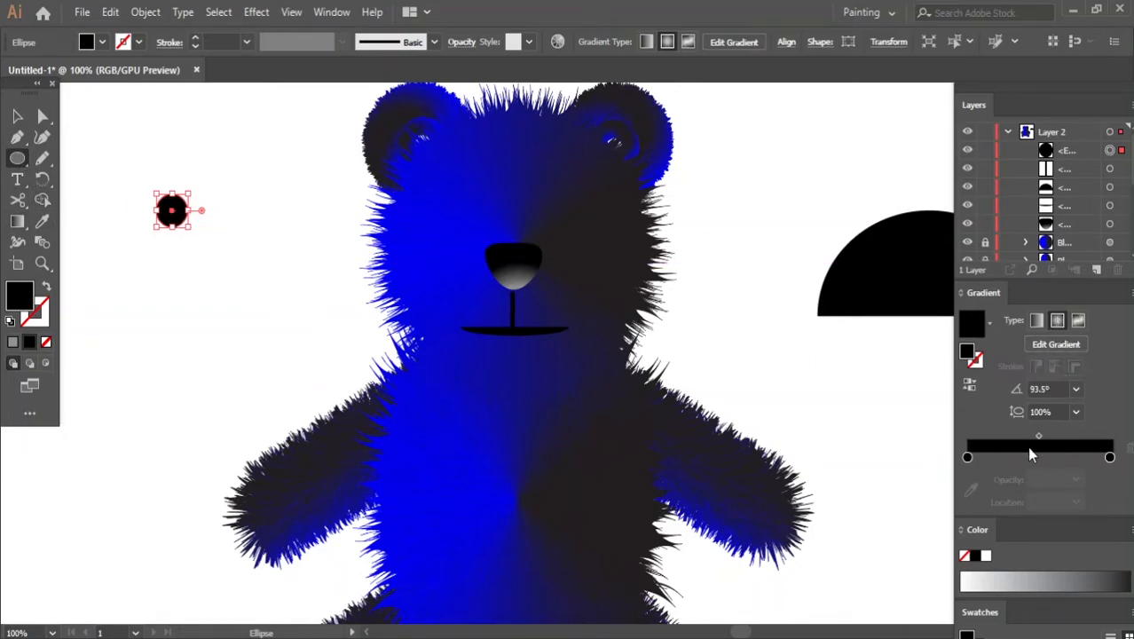
key("v")
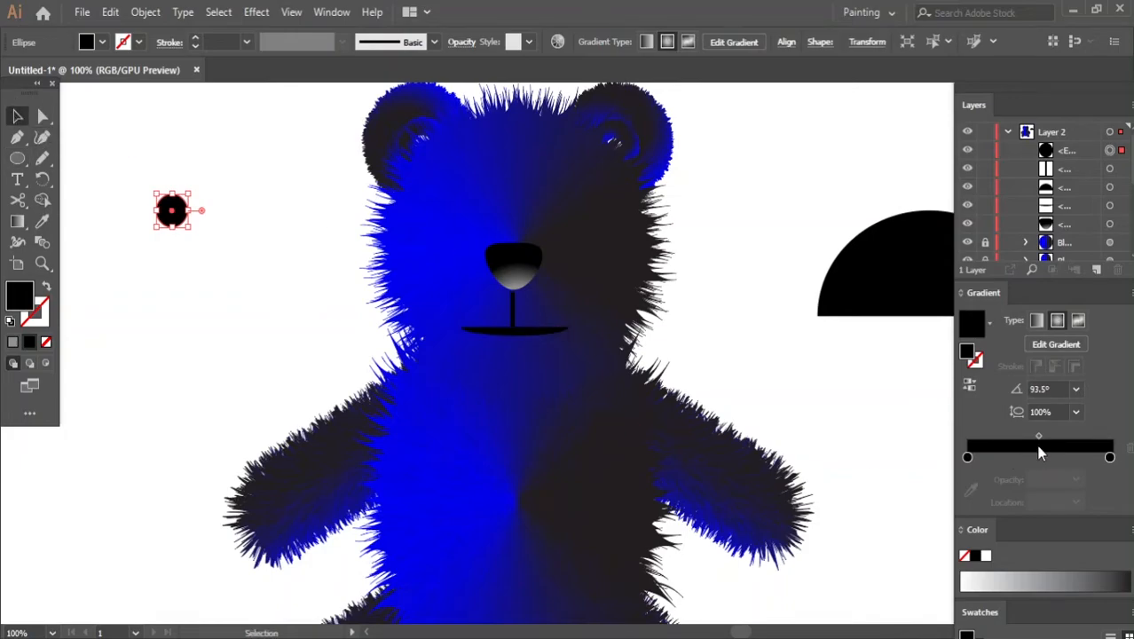
- Change the outer stop of the eye's radial gradient to cyan (00ffff) and move it to 56.15%
double_click(1109, 457)
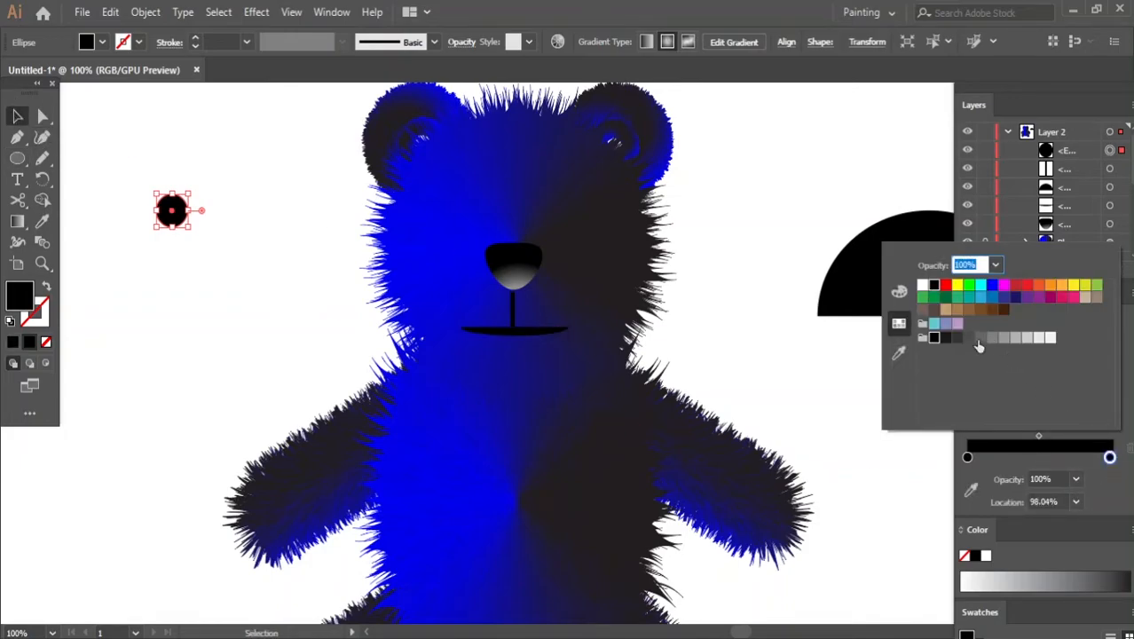
left_click(977, 290)
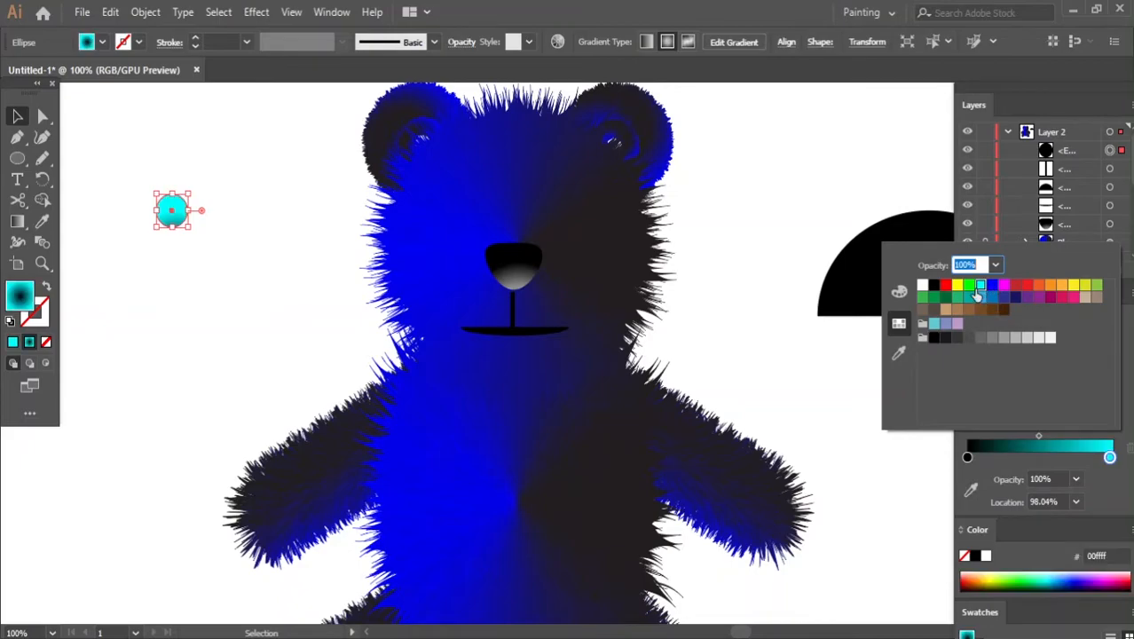
left_click(1109, 457)
left_click_drag(1110, 457, 1056, 457)
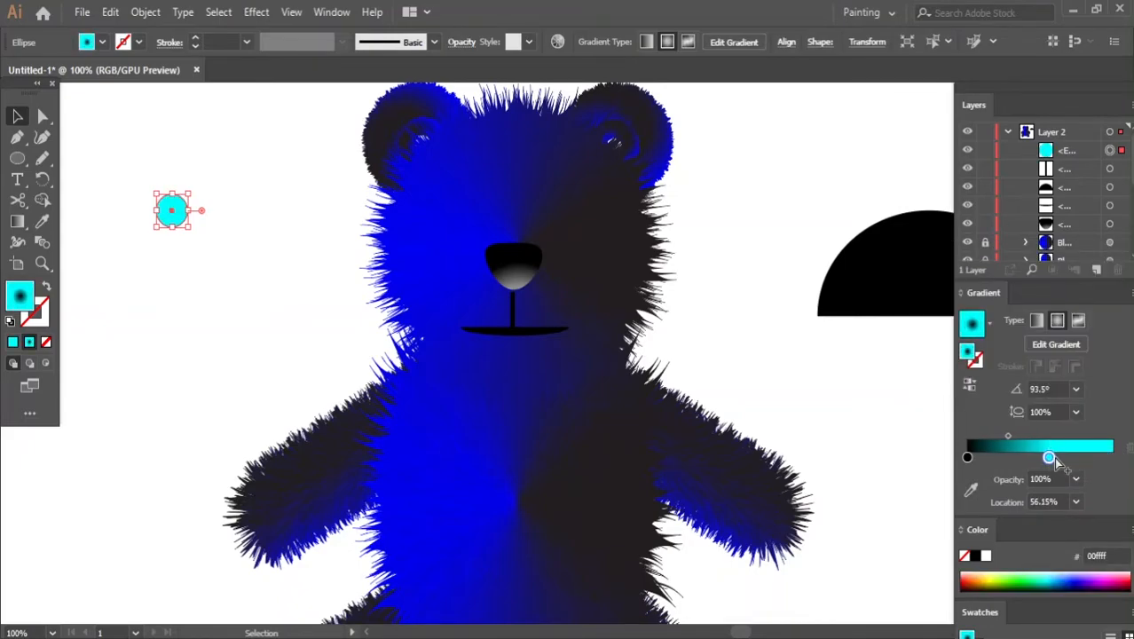
- Add a black stop at the outer end of the eye gradient and shift the cyan stop to 53.35%
double_click(1103, 460)
left_click(931, 343)
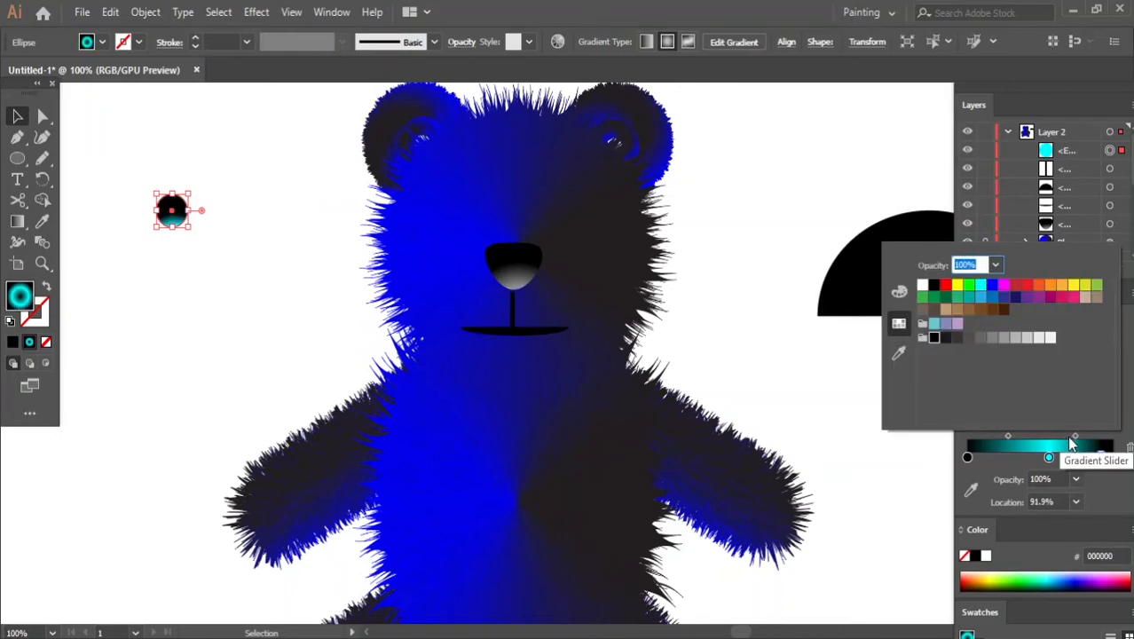
left_click(1103, 458)
left_click_drag(1103, 458, 1111, 460)
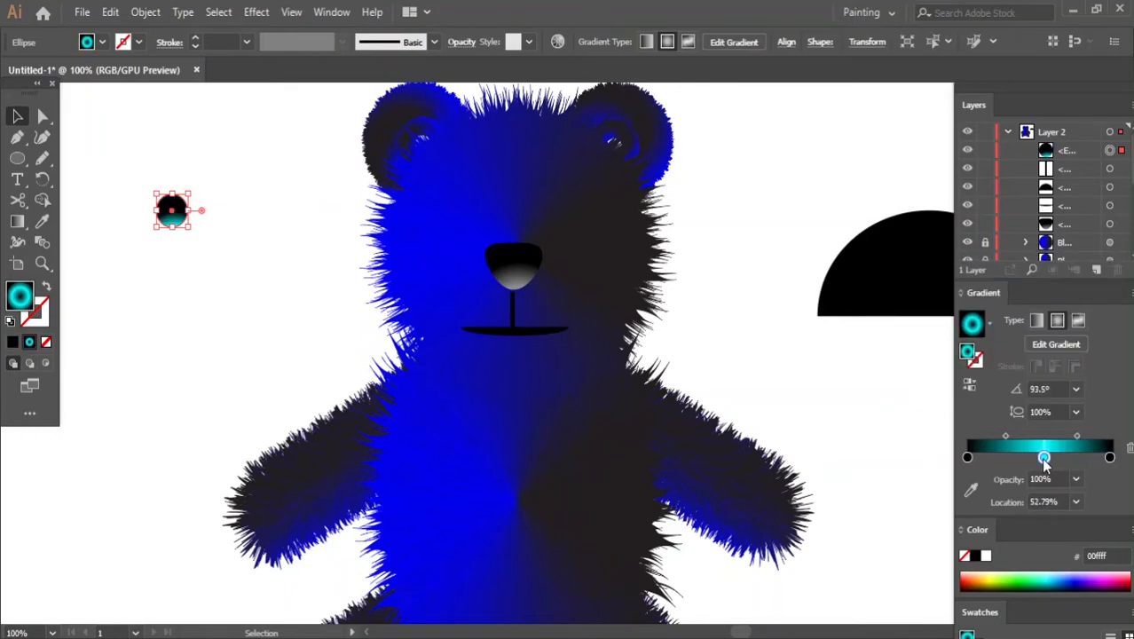
key("g")
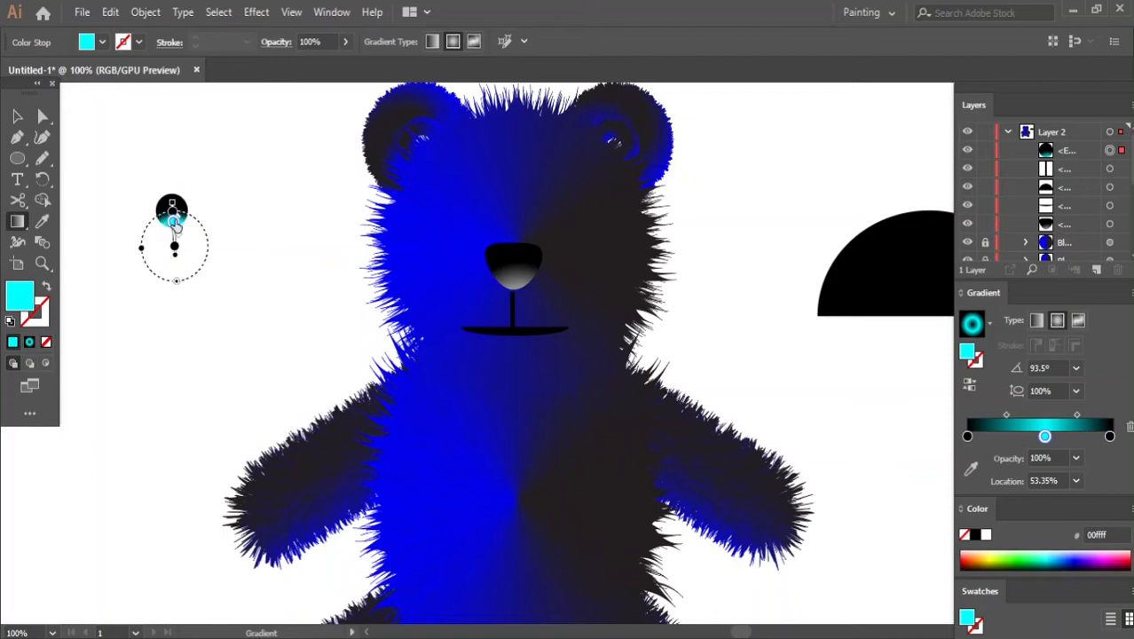
- Redirect the eye circle's radial gradient so it runs from a black center to a cyan edge, and copy the circle beside it
mouse_move(172, 210)
left_mouse_down()
mouse_move(237, 260)
mouse_move(166, 244)
mouse_move(171, 256)
mouse_move(172, 241)
mouse_move(183, 280)
left_mouse_up()
left_click(173, 244)
left_click(19, 117)
left_click(194, 215)
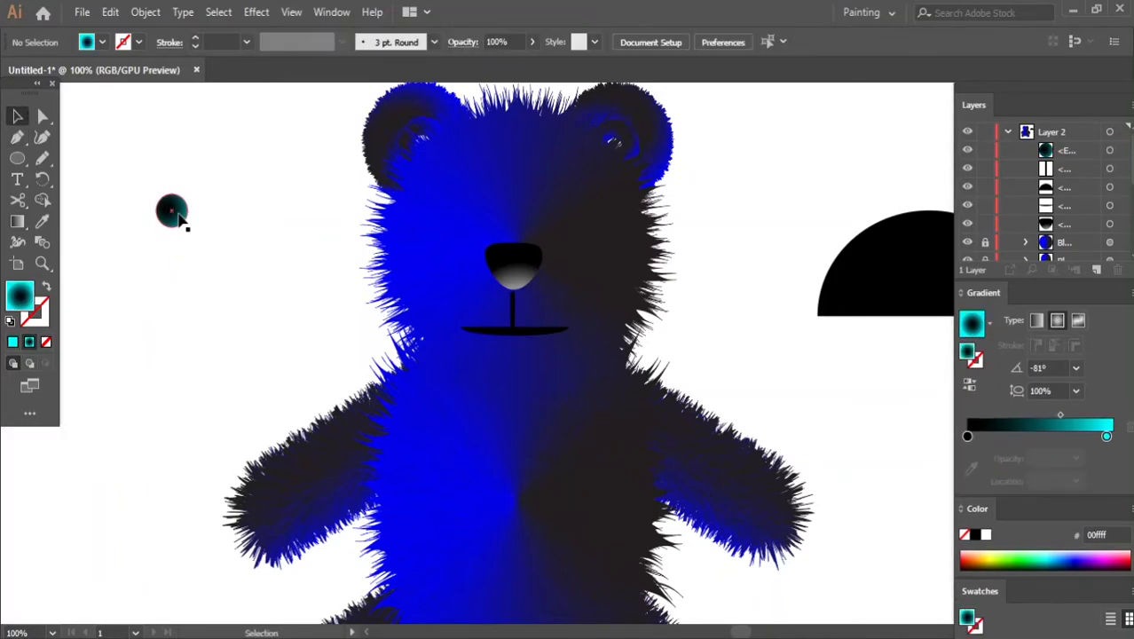
left_click_drag(177, 222, 245, 223)
left_click(124, 178)
- Draw a slightly larger circle below the two eyes and change its outer gradient stop to black
left_click(17, 158)
left_click_drag(142, 299, 188, 347)
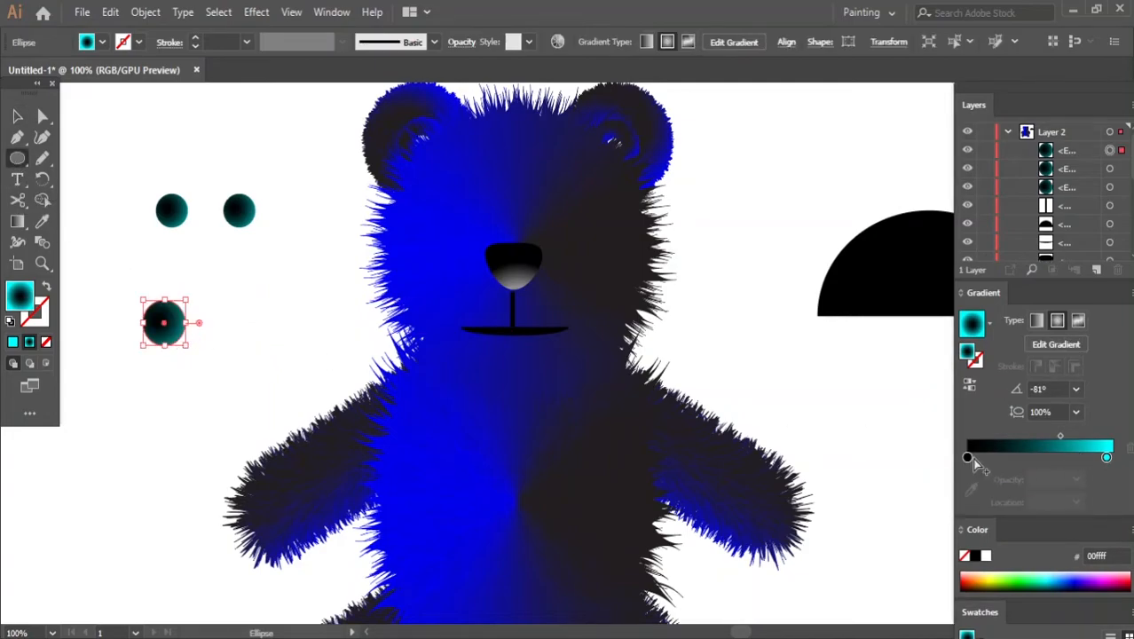
double_click(1107, 457)
left_click(933, 285)
key("Escape")
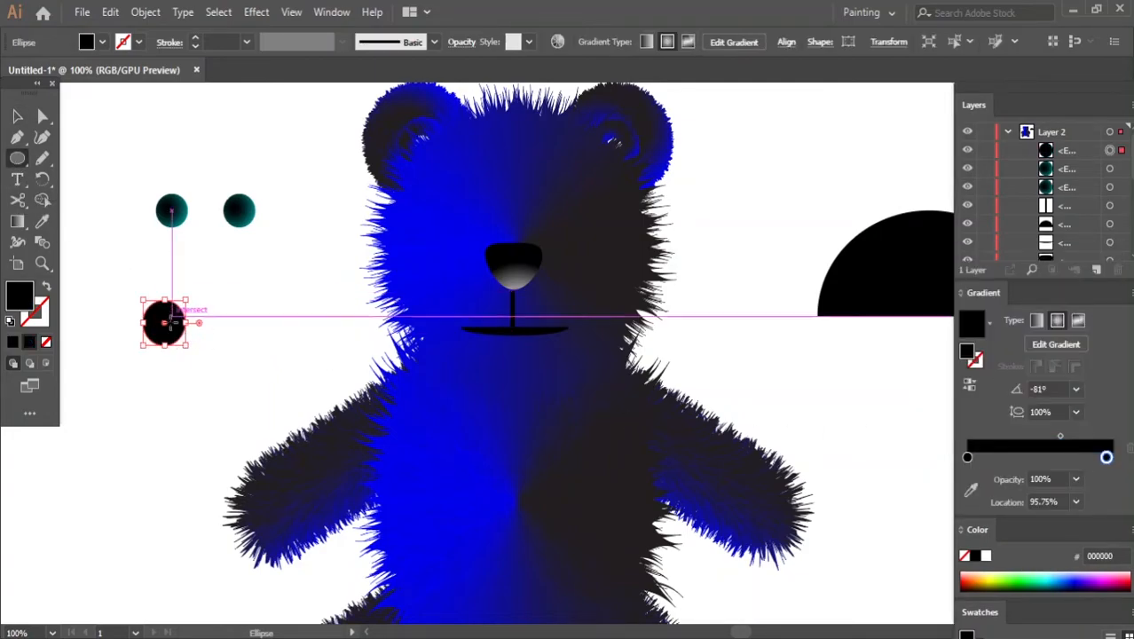
- Center the larger black circle on the first teal eye and send it to the back
key("v")
left_click_drag(178, 321, 186, 206)
right_click(187, 206)
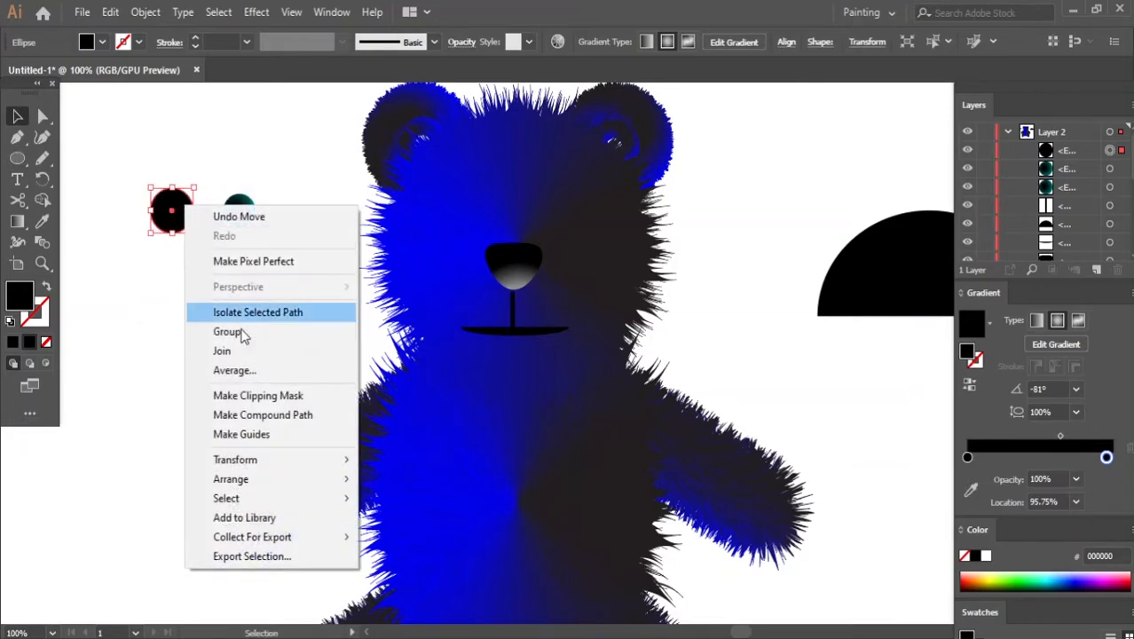
mouse_move(270, 481)
left_click(398, 534)
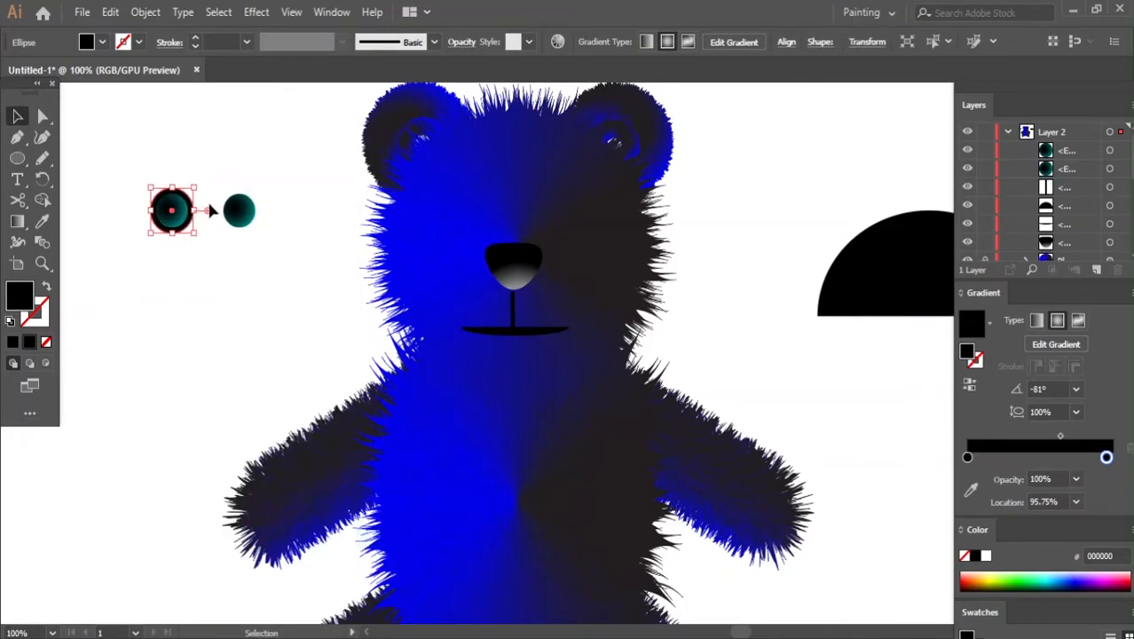
- Copy the black disc behind the second eye and separate the teal circles from the black discs
left_click_drag(189, 203, 259, 205)
left_click(172, 210)
left_click_drag(171, 210, 164, 328)
key("super")
key("Escape")
left_click(248, 222)
left_click_drag(252, 225, 260, 284)
left_click_drag(261, 285, 175, 332)
left_click_drag(231, 220, 164, 221)
left_click(161, 315)
left_click(174, 333, "shift")
left_click_drag(163, 318, 202, 317)
left_click(178, 217)
- Move one black disc onto the dark side of the bear's face above the nose and bring it to the front
left_click(451, 210)
left_click(193, 212)
left_click_drag(193, 212, 271, 264)
key("ctrl+z")
left_click_drag(270, 264, 584, 238)
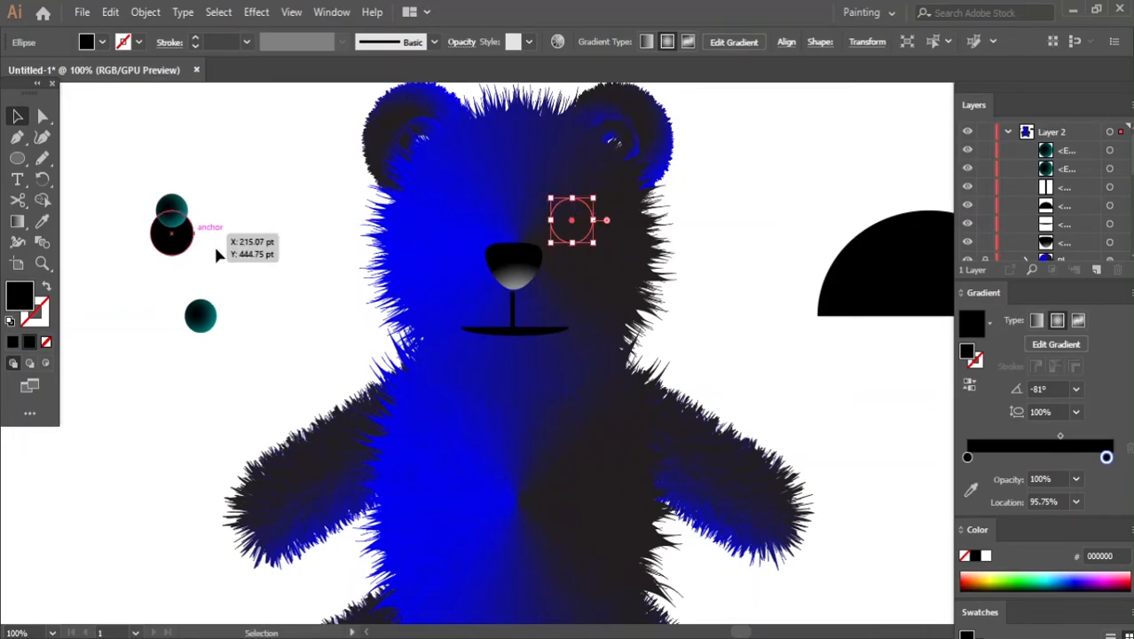
scroll(586, 237, "up", 1)
key("super")
key("super")
right_click(571, 255)
mouse_move(655, 531)
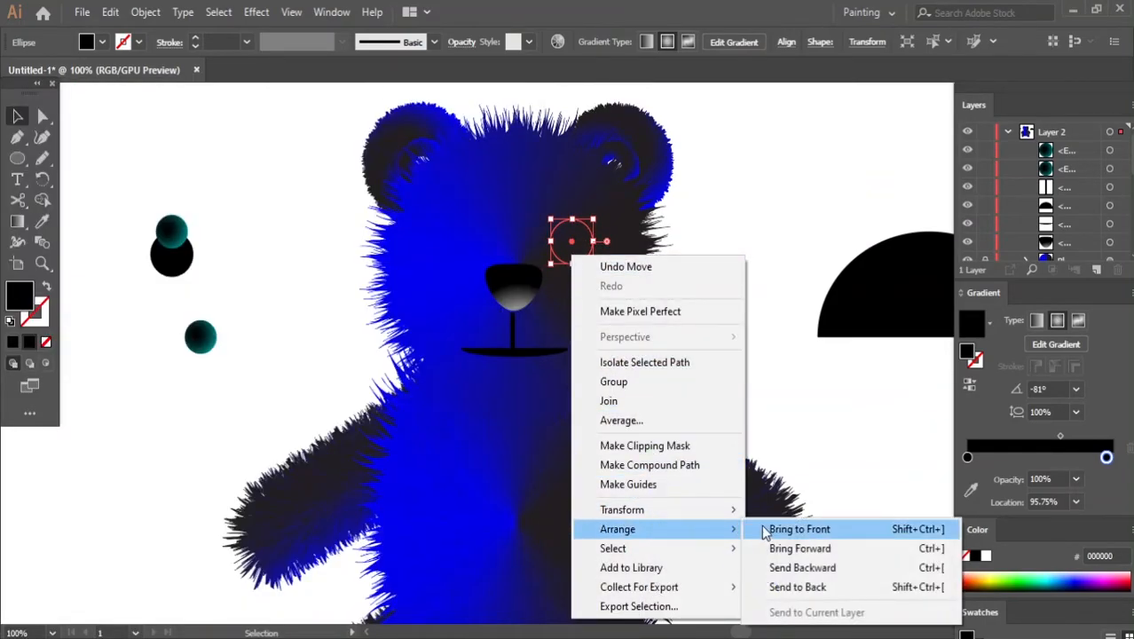
left_click(761, 529)
left_click(703, 370)
- Move the remaining black disc onto the blue side of the face and bring it to the front
left_click_drag(193, 259, 468, 240)
right_click(459, 249)
left_click(734, 335)
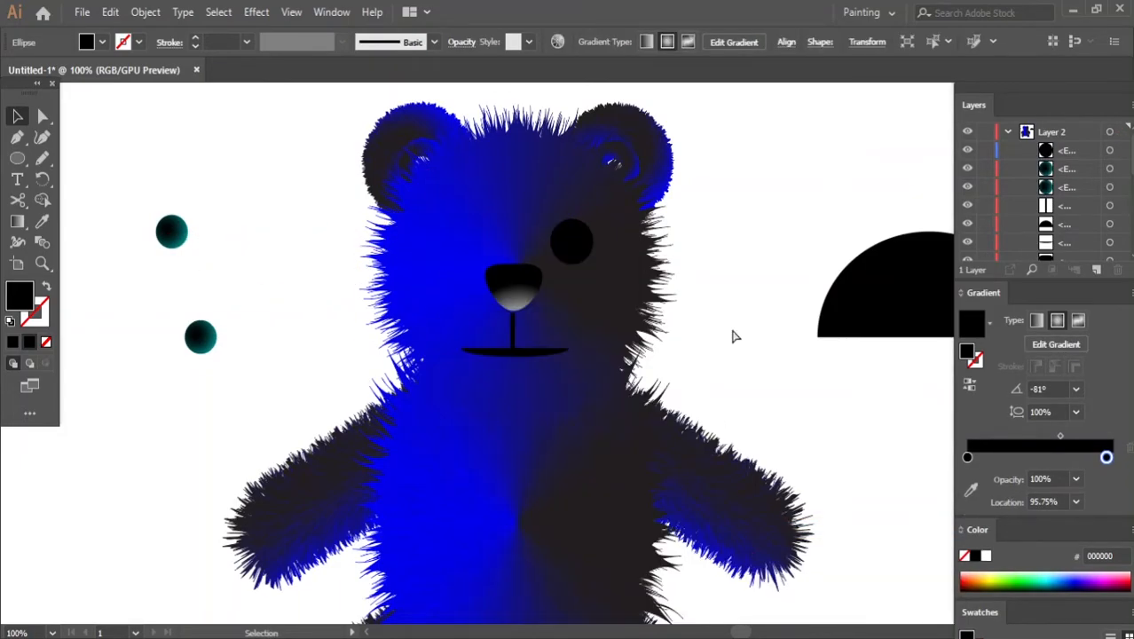
key("ctrl+z")
left_click_drag(189, 265, 467, 252)
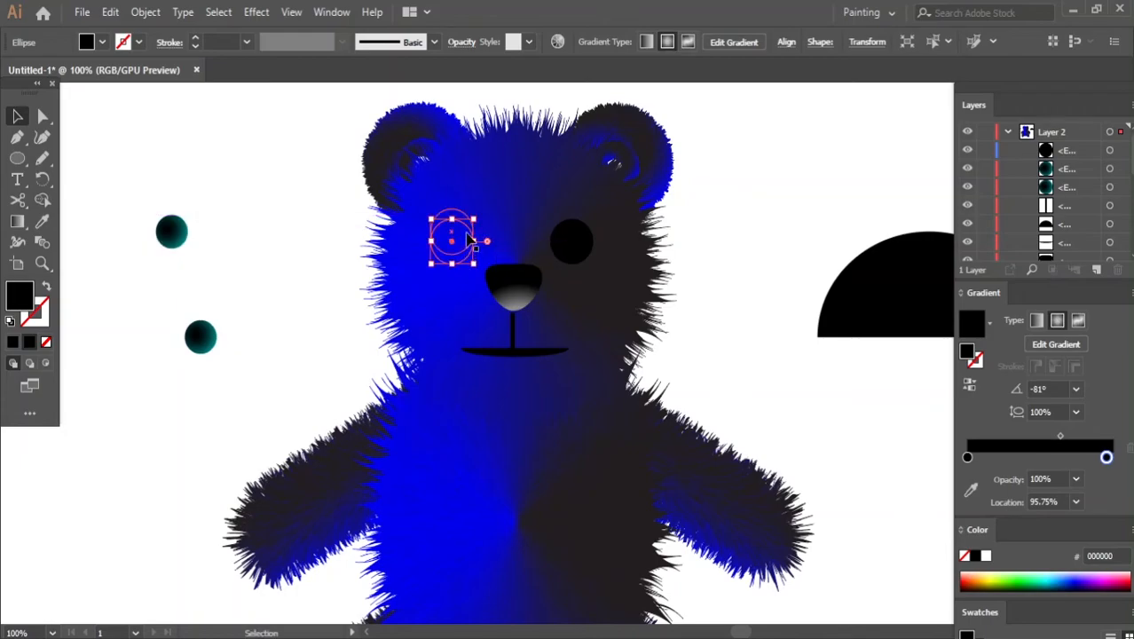
key("Delete")
right_click(452, 236)
left_click(337, 293)
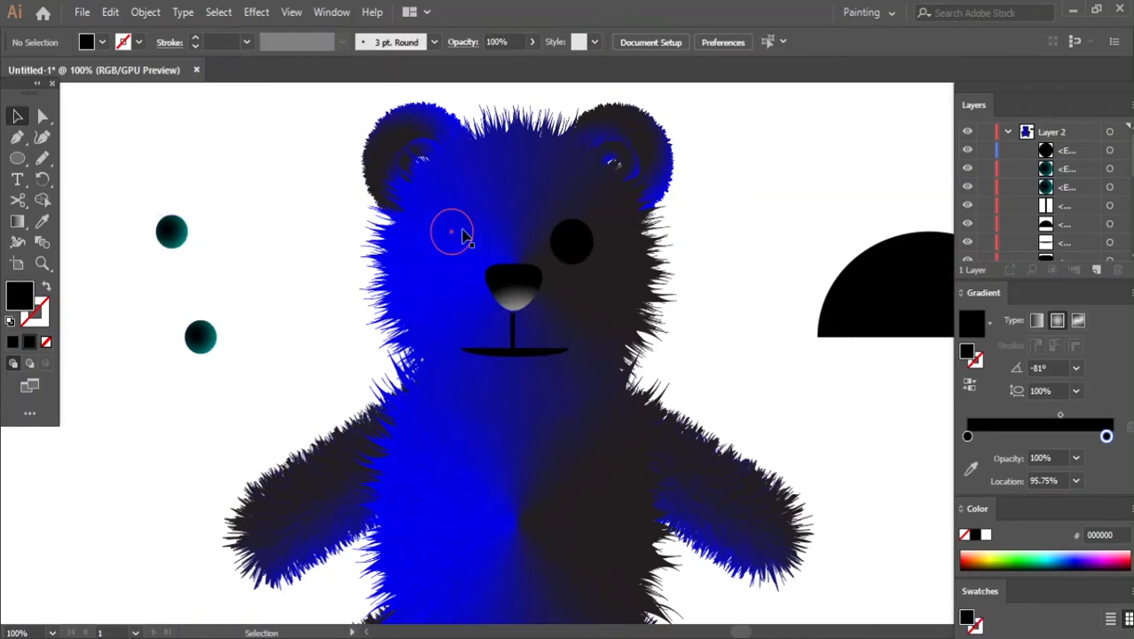
right_click(463, 218)
mouse_move(544, 487)
left_click(694, 487)
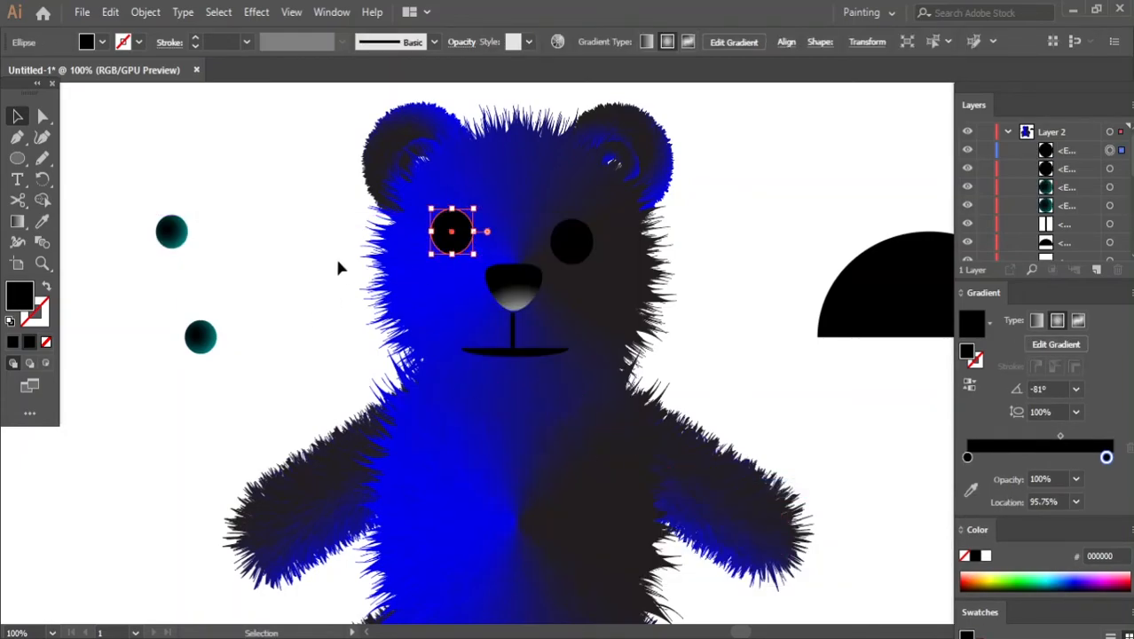
- Nudge the black disc on the blue side of the face down until it is level with the other disc
key("Down")
key("Down")
key("Down")
key("Down")
key("Down")
key("Down")
- Center each teal gradient circle on one of the black discs on the face and bring both to the front
left_click_drag(171, 232, 452, 239)
right_click(457, 246)
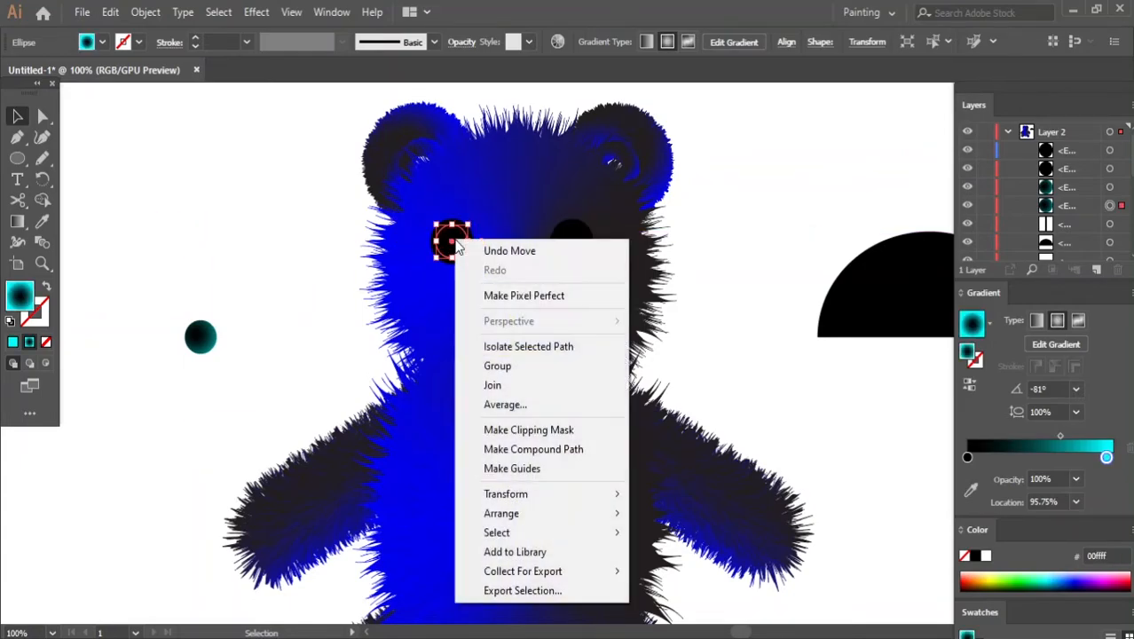
left_click(675, 514)
left_click_drag(213, 346, 579, 248)
right_click(577, 235)
mouse_move(631, 518)
left_click(775, 518)
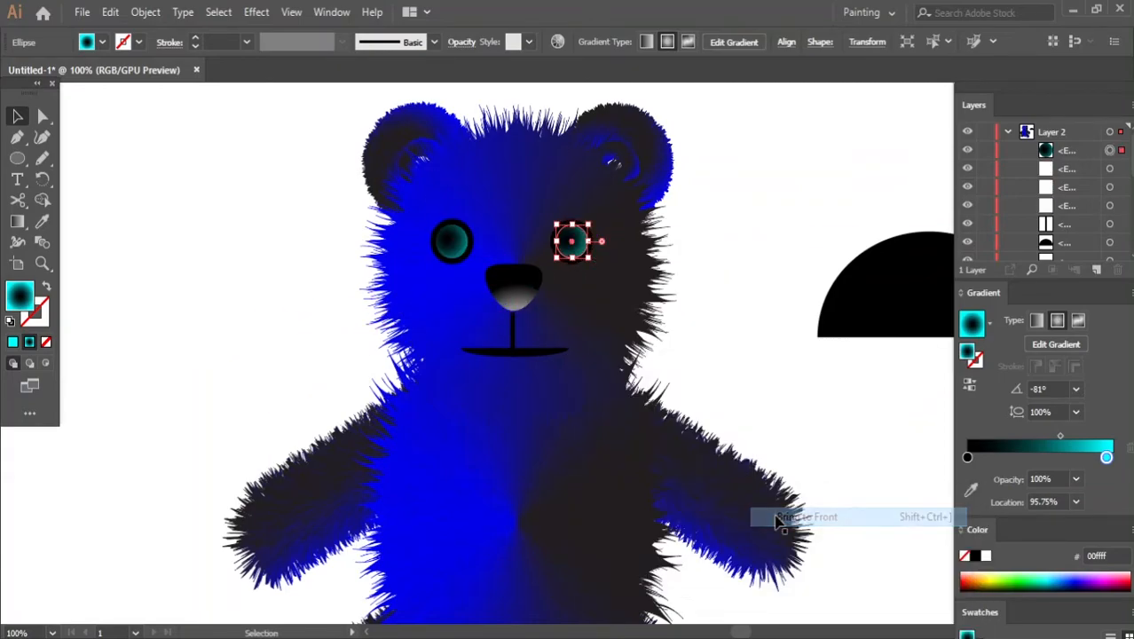
- Draw a small circle beside the bear for a pupil and change its outer gradient stop to black
key("ctrl+shift+a")
key("ctrl+minus")
key("ctrl+minus")
key("ctrl+minus")
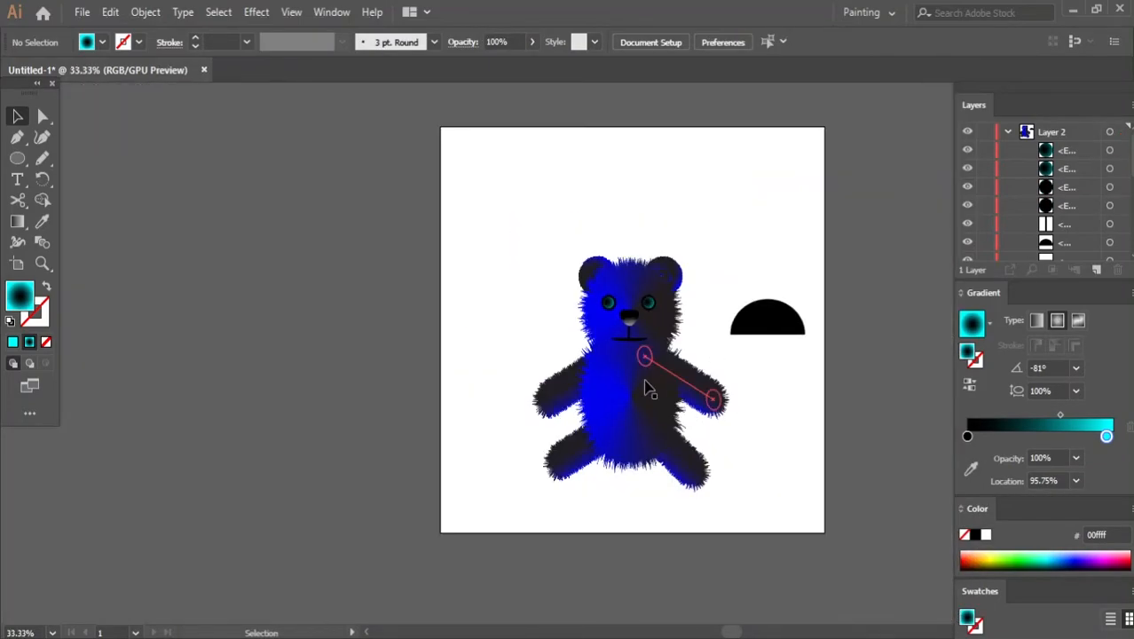
left_click_drag(646, 391, 418, 329)
scroll(418, 329, "up", 2)
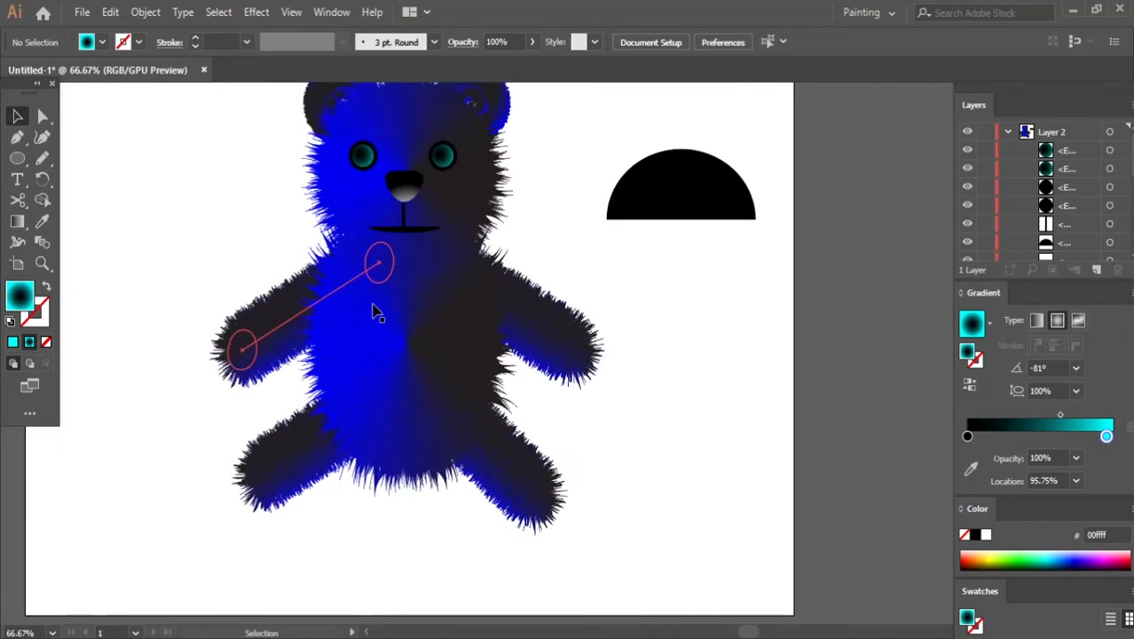
key("l")
left_click_drag(138, 211, 158, 231)
double_click(1107, 457)
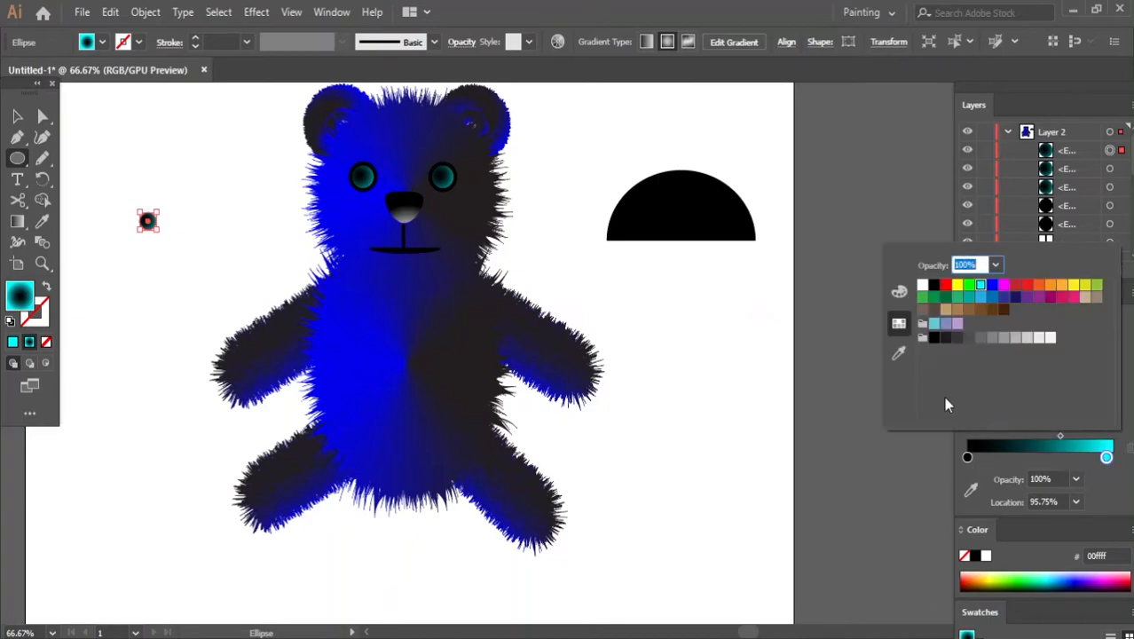
left_click(933, 285)
left_click(151, 227)
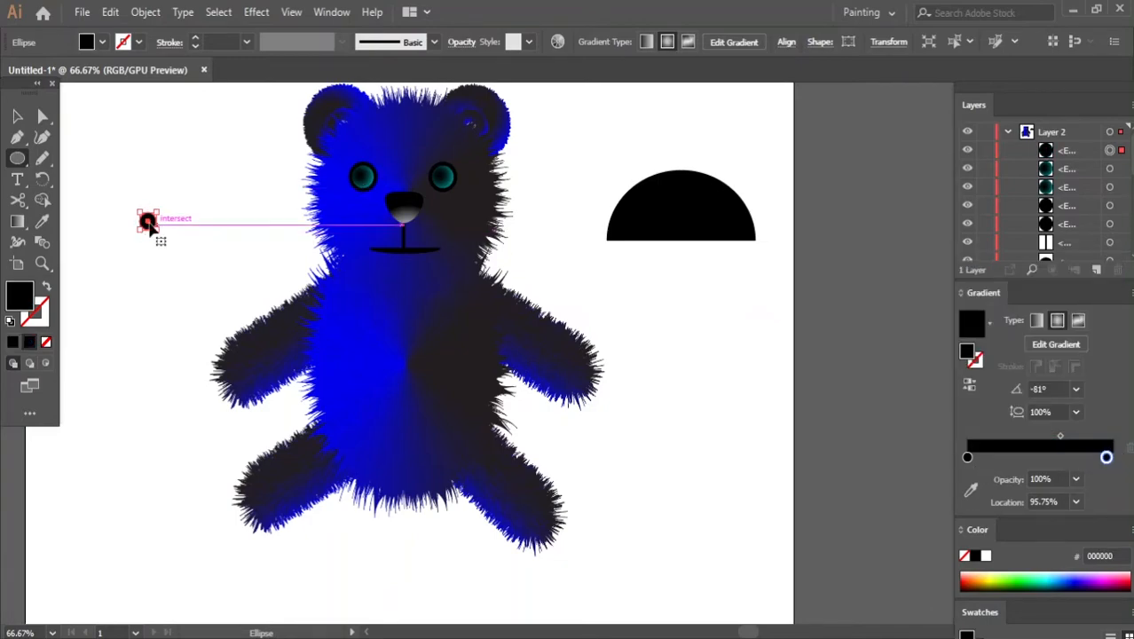
- Duplicate the small black pupil and place one in the center of each teal eye
left_click(16, 116)
left_click_drag(148, 220, 179, 222)
left_click_drag(179, 222, 442, 177)
left_click(648, 417)
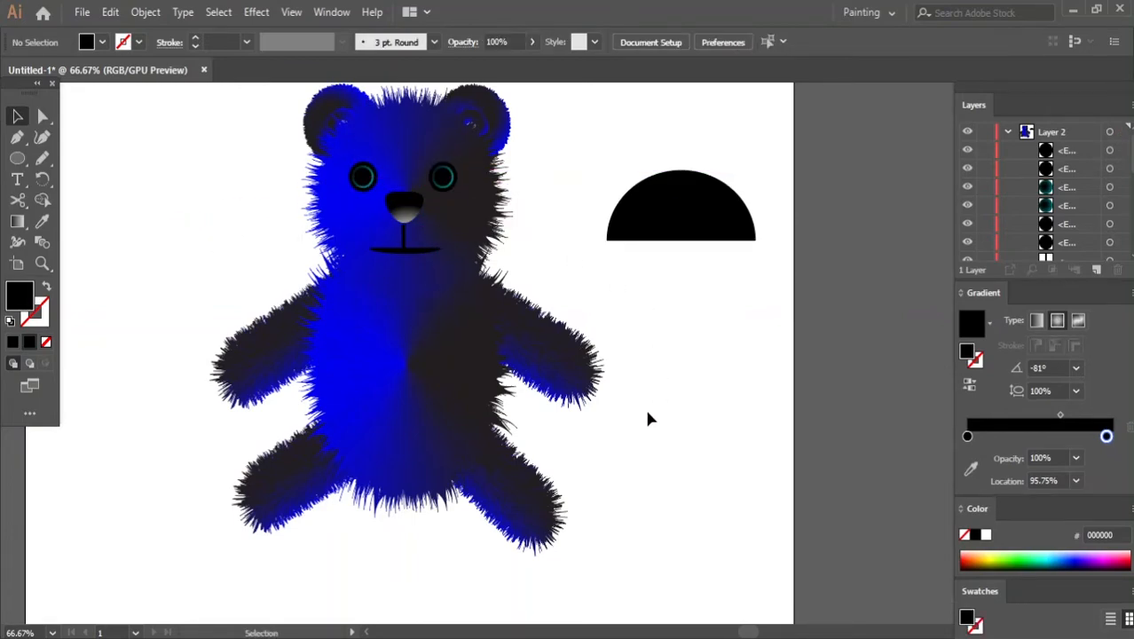
key("l")
left_click_drag(126, 188, 156, 218)
key("ctrl+z")
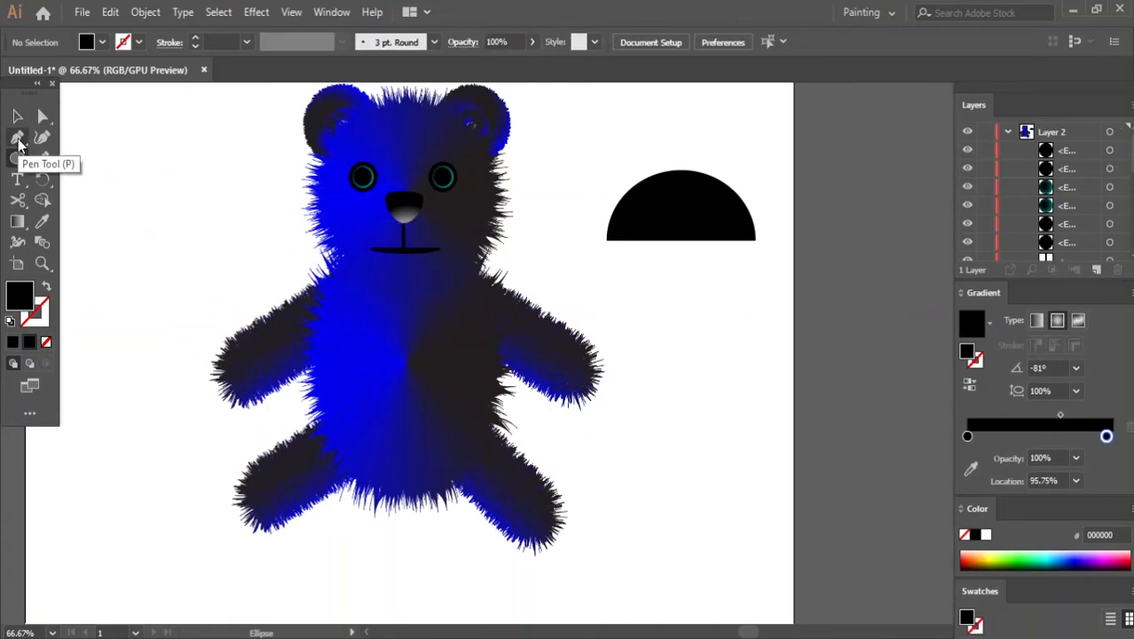
- Delete the leftover black half-circle beside the bear
left_click(16, 115)
left_click(737, 233)
key("Delete")
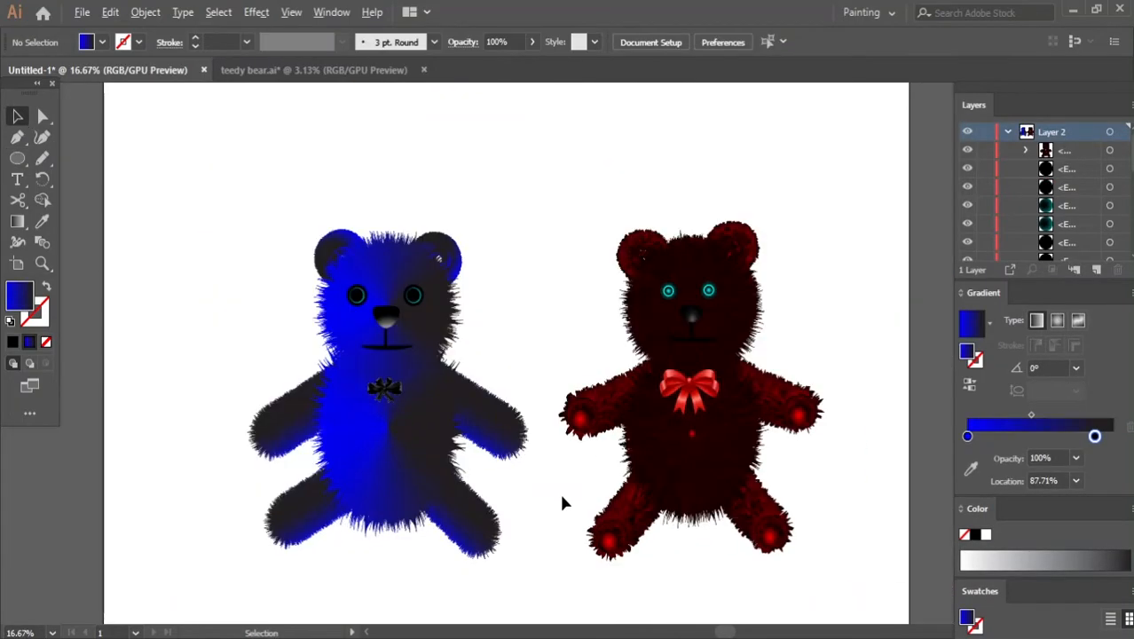
- Ungroup the red bear and move its eye nearest the blue bear into the empty space between the two bears
scroll(562, 503, "up", 1)
scroll(253, 456, "up", 2)
scroll(656, 468, "down", 2)
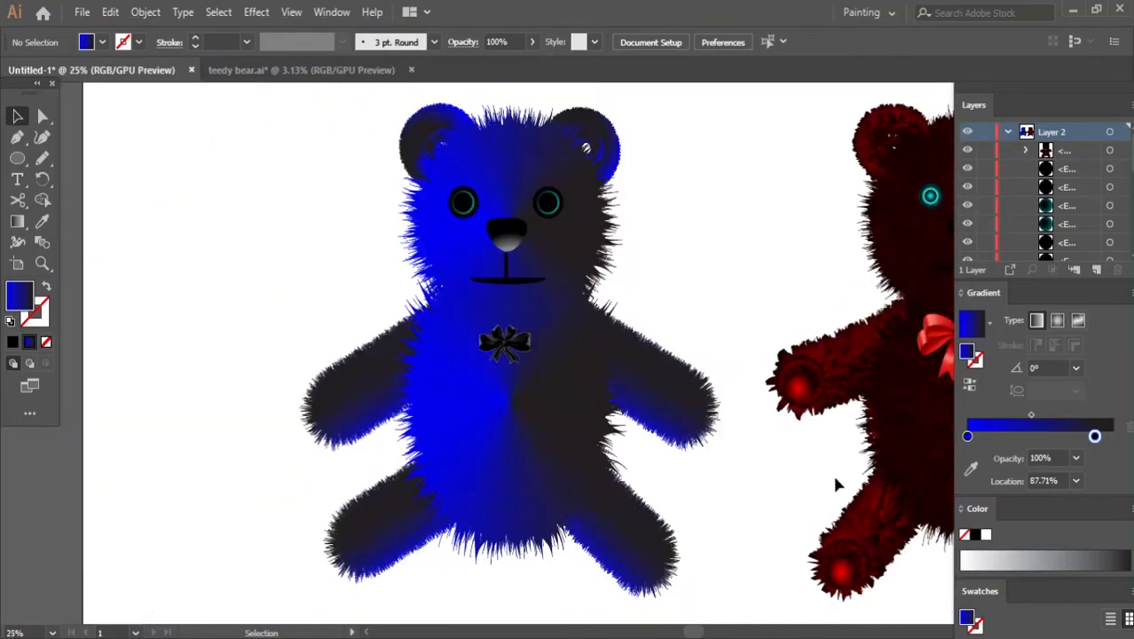
scroll(835, 484, "right", 5)
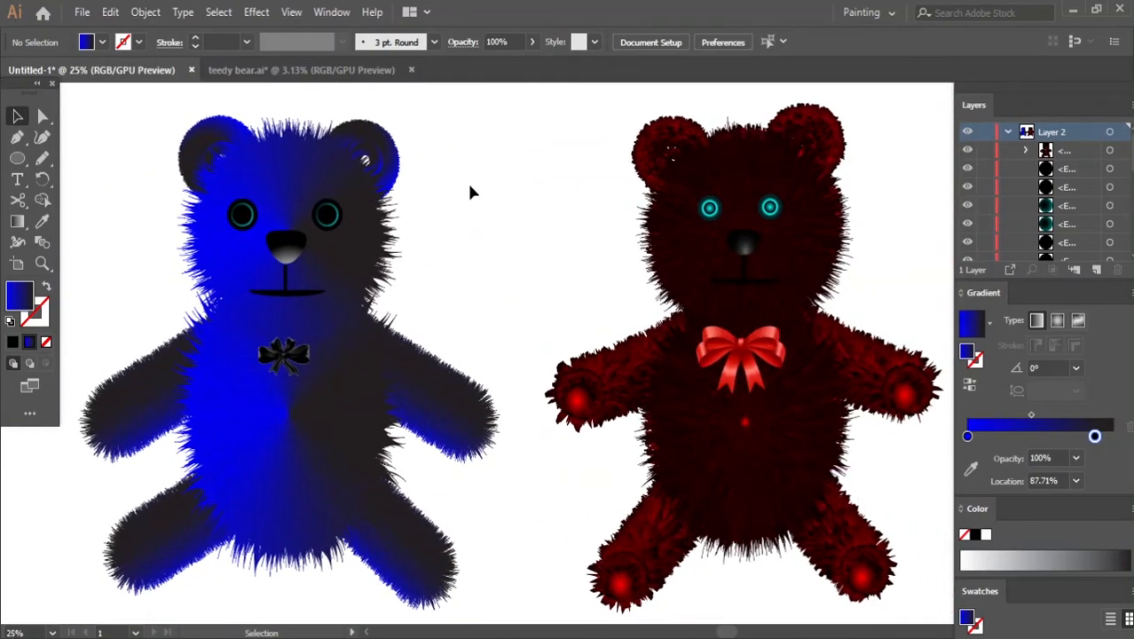
left_click(710, 207)
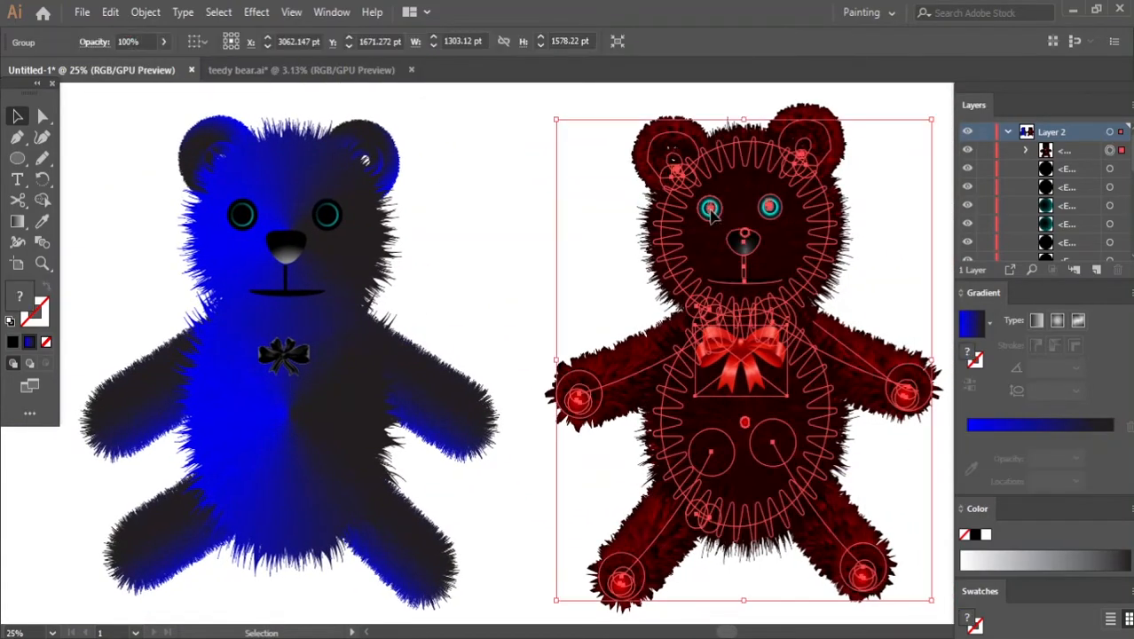
right_click(710, 210)
left_click(737, 335)
left_click(710, 210)
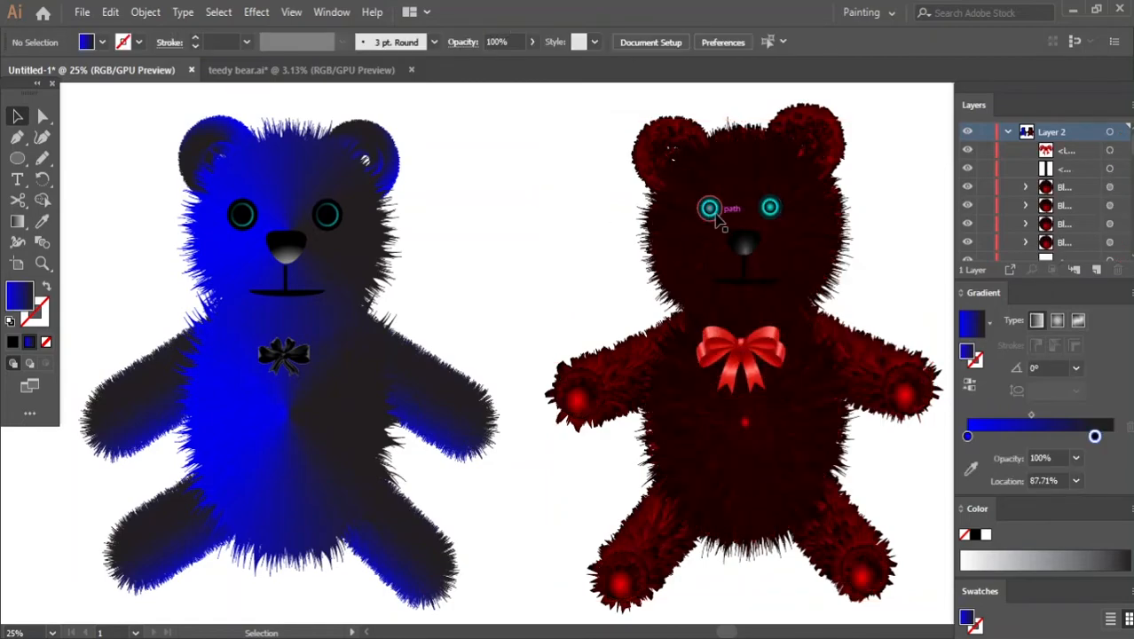
left_click_drag(713, 215, 544, 226)
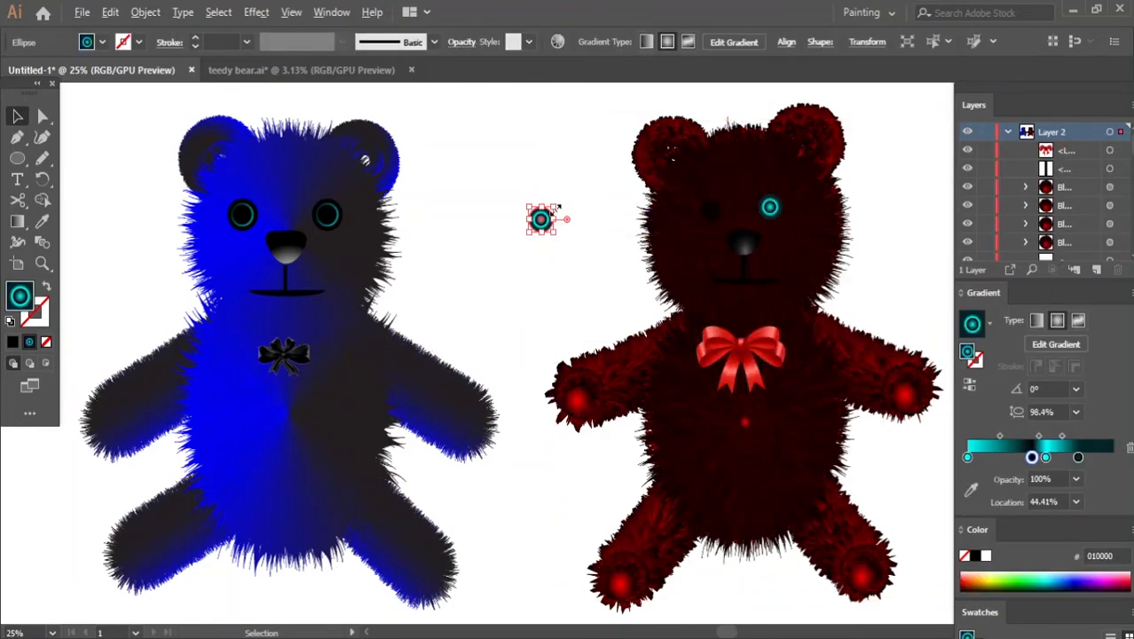
- Draw a circle beside the extracted teal eye and shrink it to pupil size
scroll(545, 217, "up", 3)
key("ctrl+shift+a")
left_click(17, 158)
left_click_drag(415, 291, 447, 322)
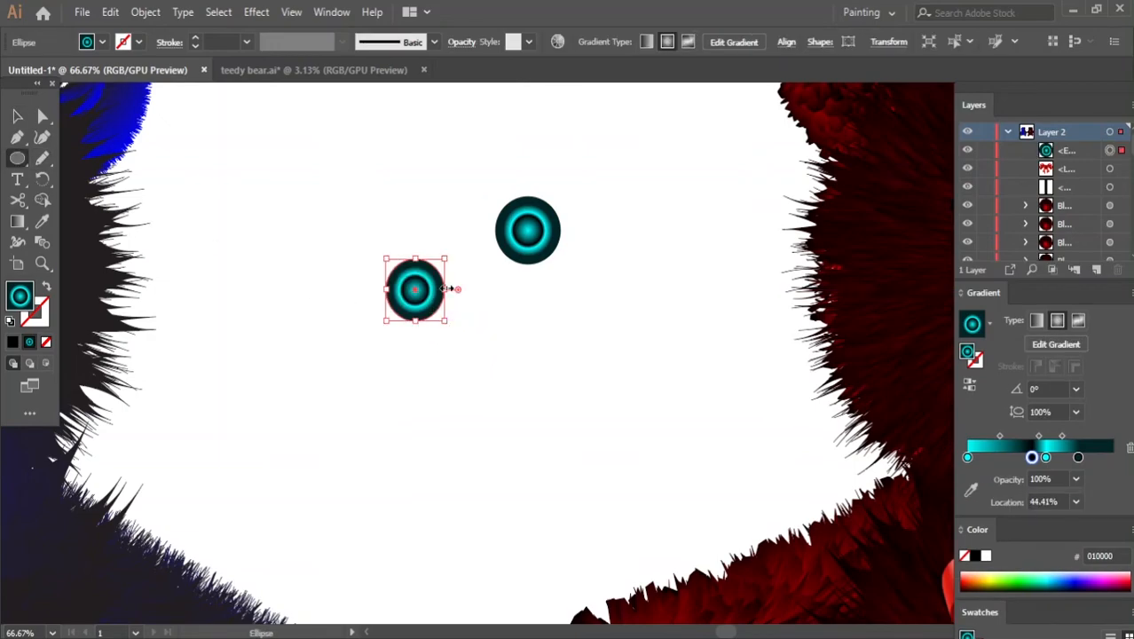
left_click_drag(447, 258, 438, 267)
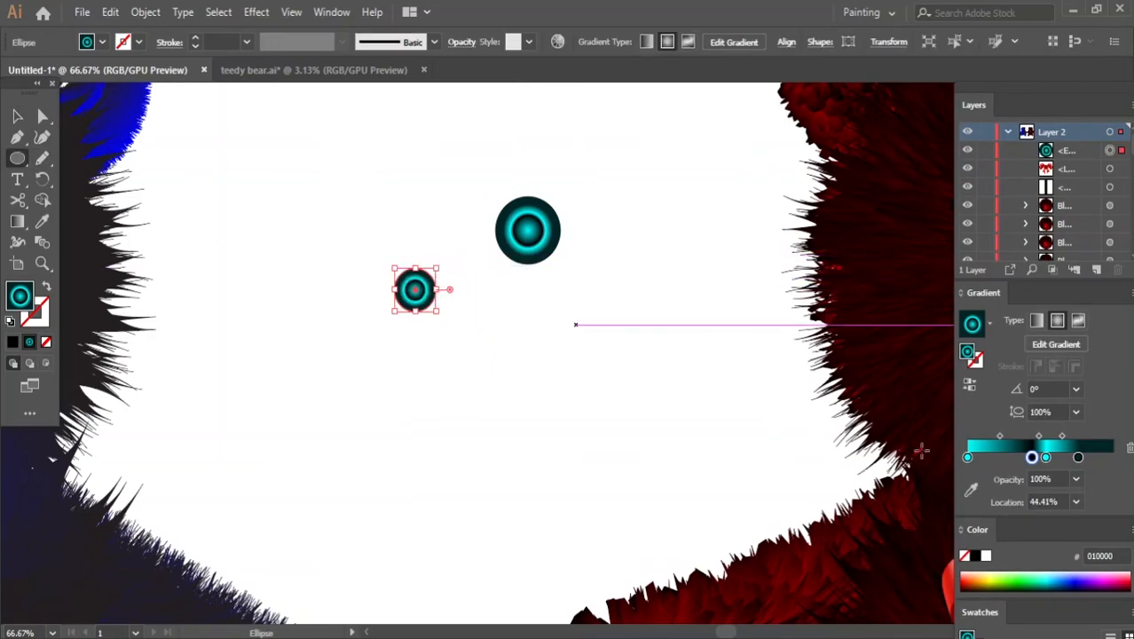
- Make the small circle's gradient black by removing the two outer stops, coloring the first stop black and moving the 010000 stop to 98.04%
left_click(1129, 448)
left_click_drag(1077, 457, 1075, 533)
left_click(967, 457)
double_click(967, 457)
left_click(932, 291)
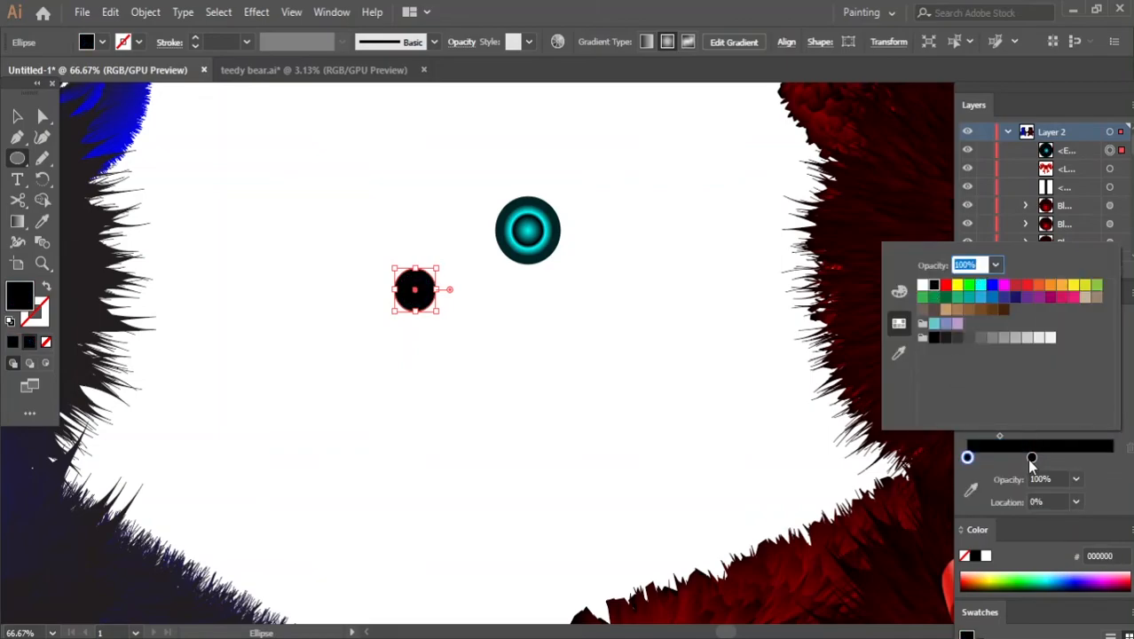
left_click(1031, 457)
left_click_drag(1031, 457, 1115, 461)
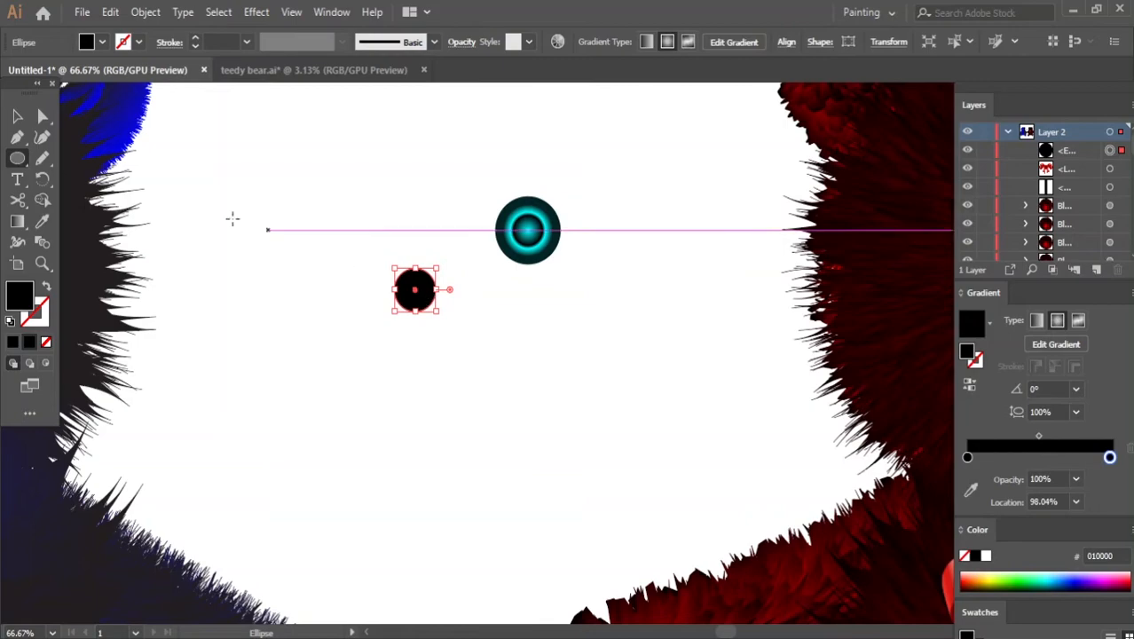
- Center the small black pupil on the extracted teal eye
left_click(17, 116)
left_click_drag(414, 289, 528, 228)
left_click(596, 245)
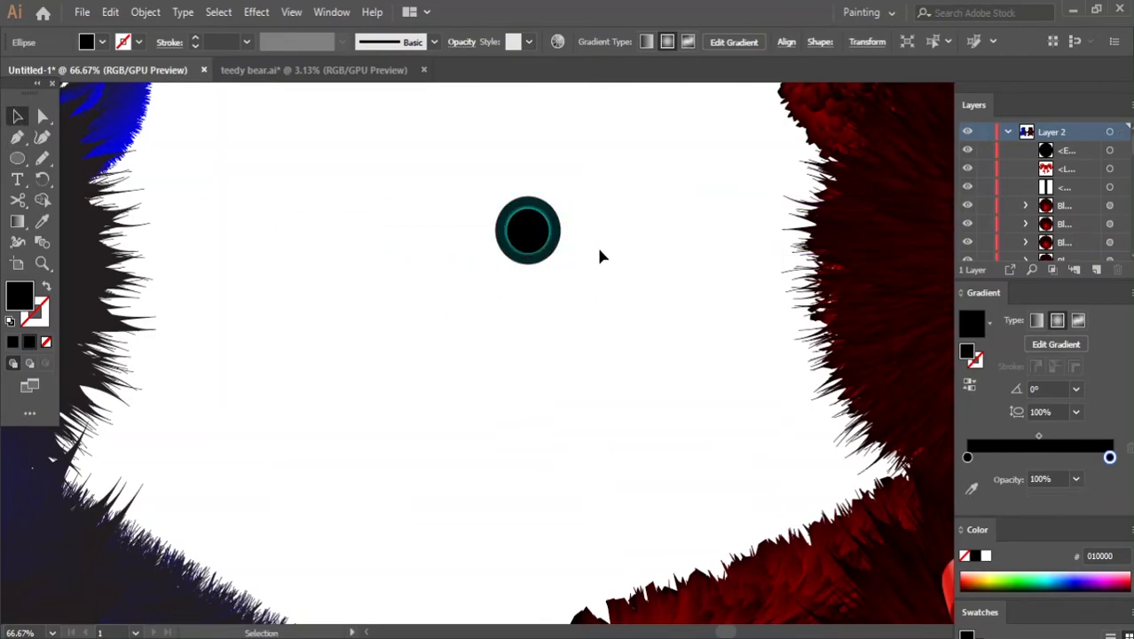
- Move the eye with its pupil back onto the red bear's face and place a pupil copy on its other eye
left_click_drag(474, 185, 625, 252)
left_click_drag(896, 268, 459, 310)
left_click(707, 257)
key("ctrl+z")
left_click_drag(191, 280, 266, 280)
key("ctrl+z")
left_click_drag(182, 280, 537, 241)
left_click_drag(88, 271, 697, 238)
left_click(238, 362)
scroll(568, 332, "down", 3)
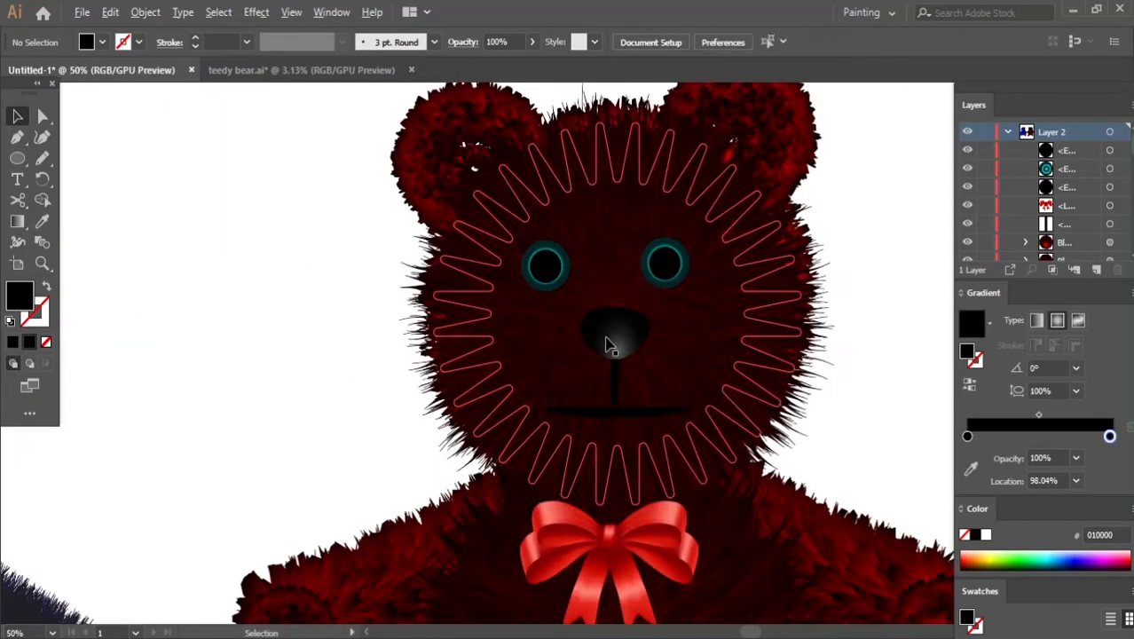
- Shift the red bear's other eye together with its pupil slightly outward to balance the eyes about the nose
scroll(690, 357, "up", 2)
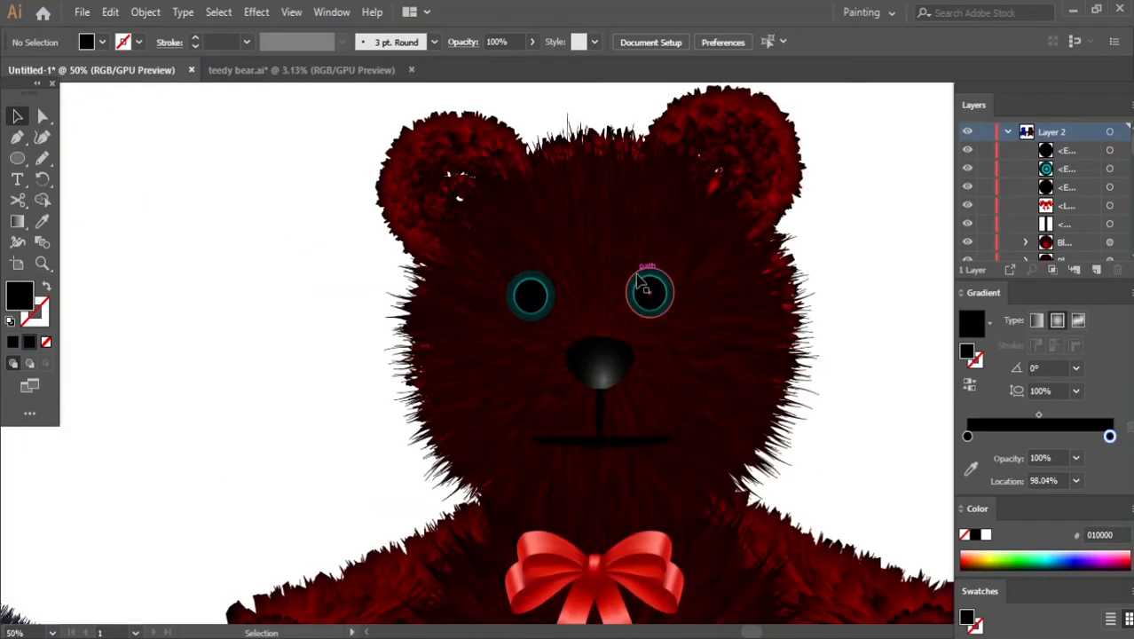
left_click(646, 293)
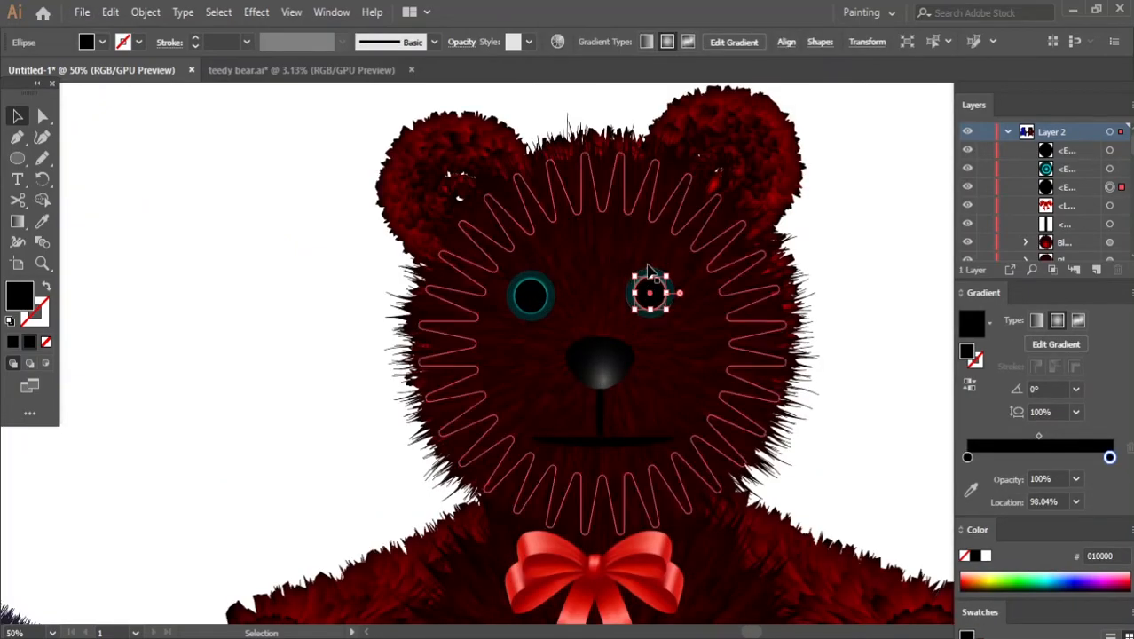
left_click(652, 269, "shift")
key("shift+Right")
key("shift+Right")
key("shift+Right")
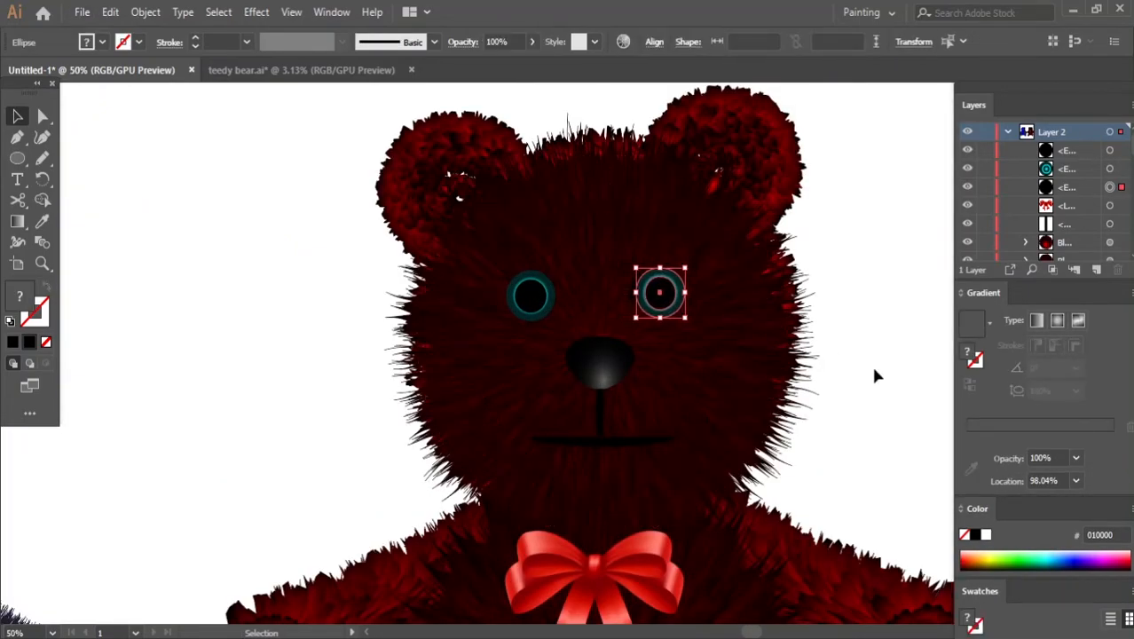
left_click_drag(655, 305, 652, 304)
key("ctrl+shift+a")
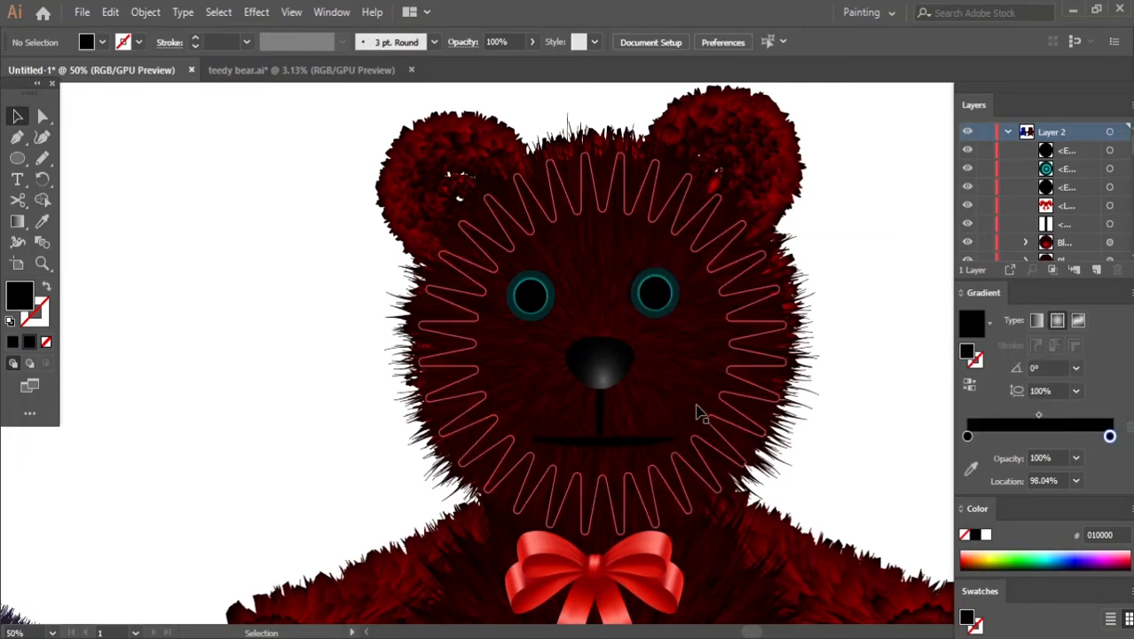
- Nudge the small inner-ear blend on the blue bear's dark-side ear slightly inward and down over the white gap
left_click(645, 299)
left_click(841, 331)
scroll(841, 331, "down", 2)
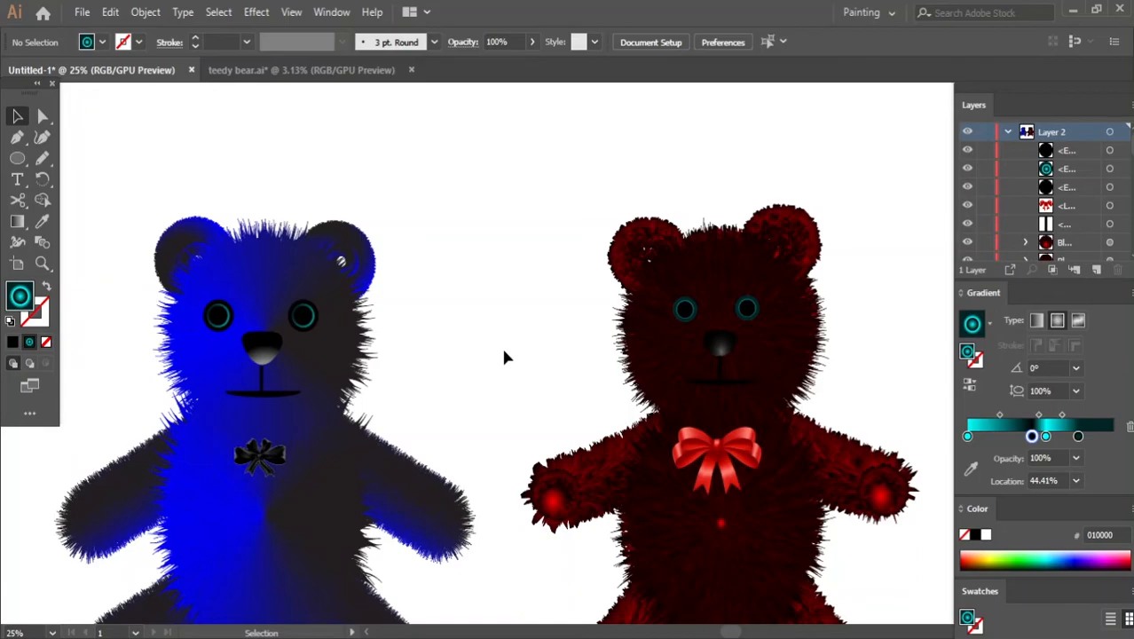
scroll(504, 357, "down", 2)
left_click(326, 189)
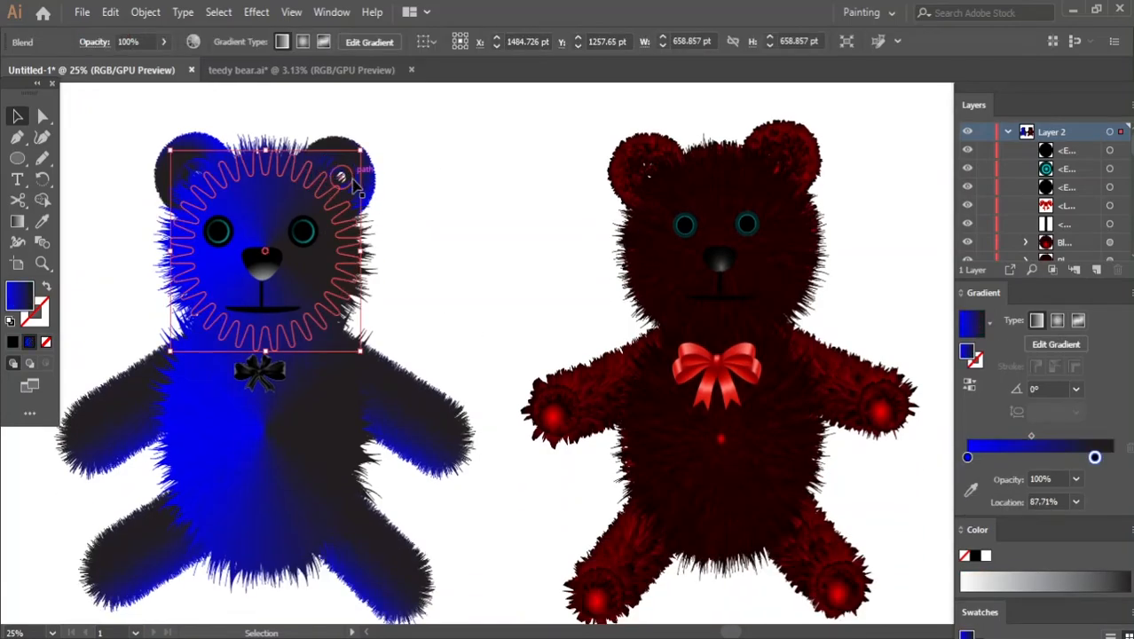
left_click(343, 179)
left_click(350, 170)
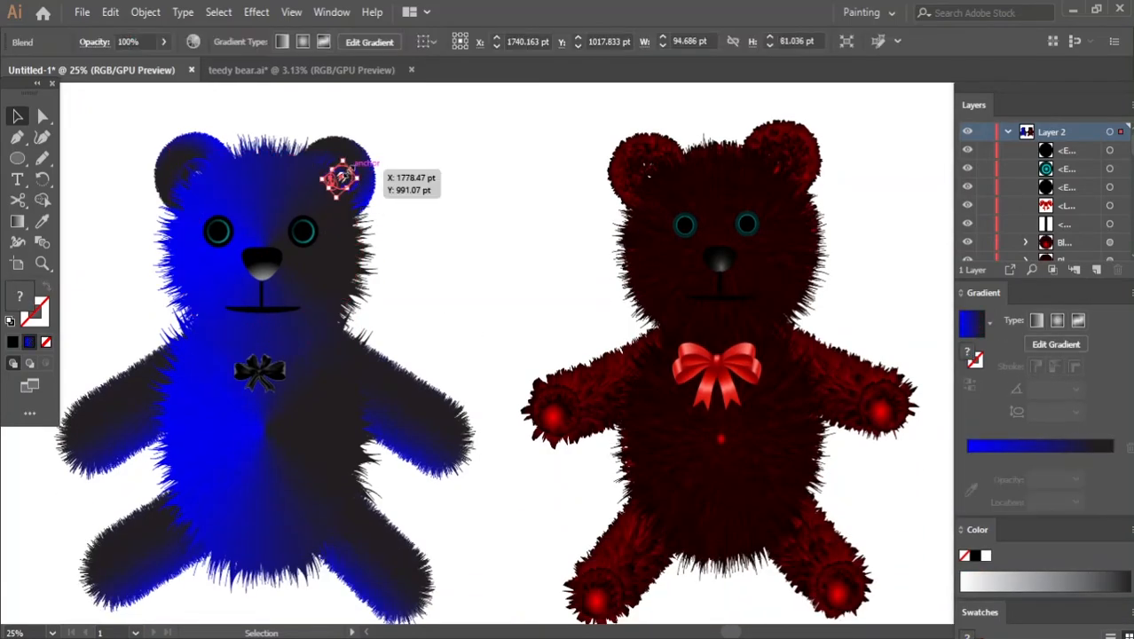
key("Left")
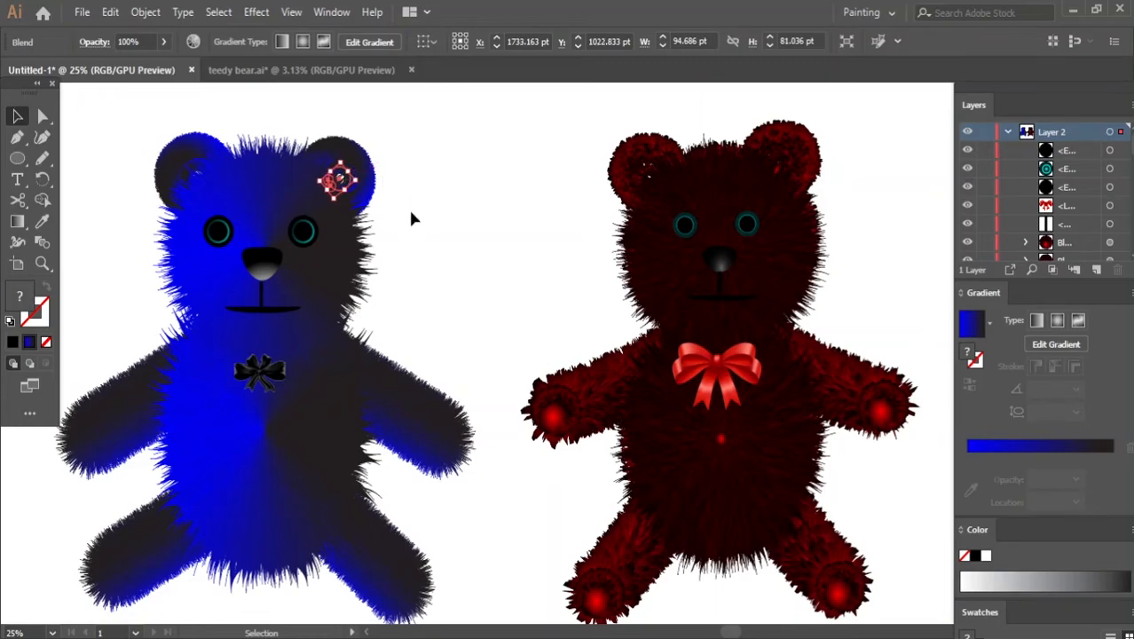
left_click(410, 213)
left_click(342, 180)
left_click(342, 177)
left_click(345, 177)
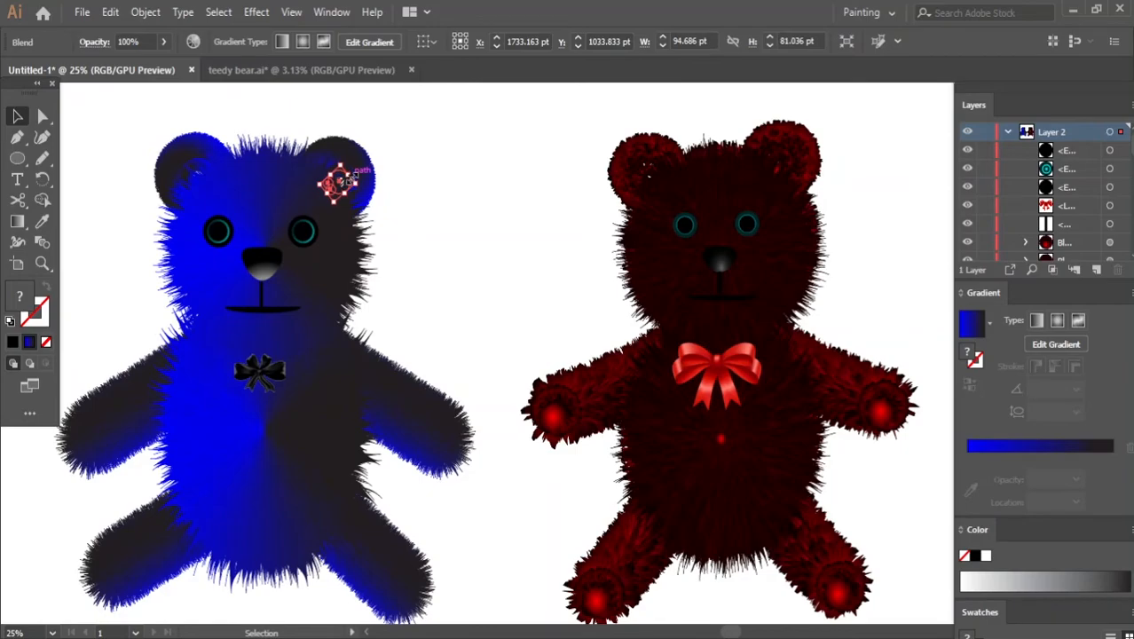
left_click(423, 297)
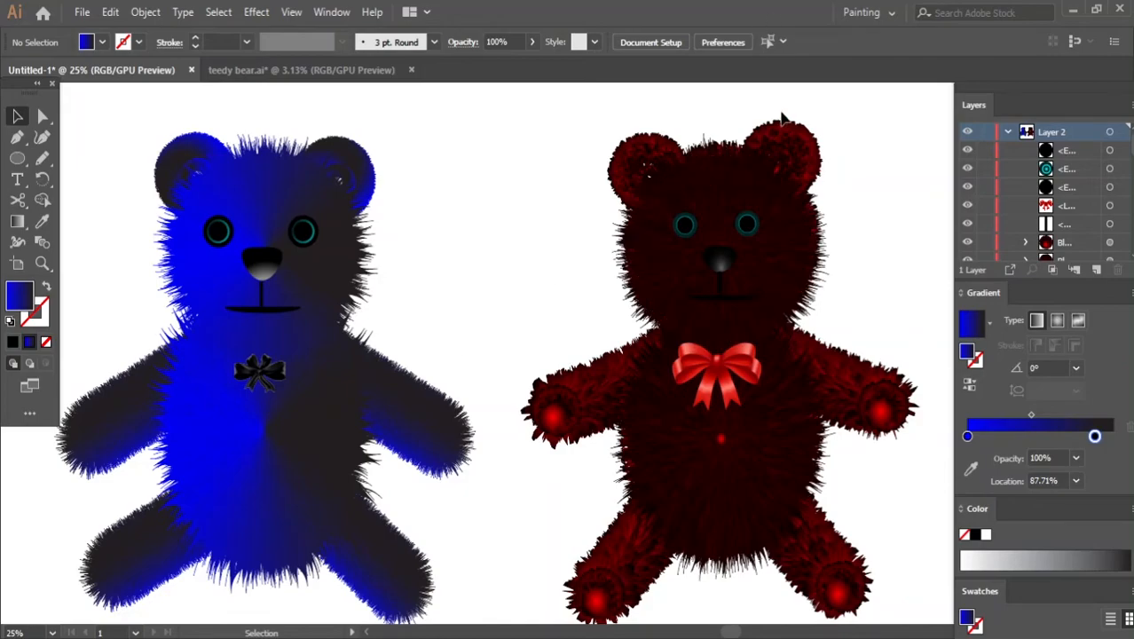
- Move the red bear's higher ear down 20 pt so it lines up with its other ear
left_click(785, 142)
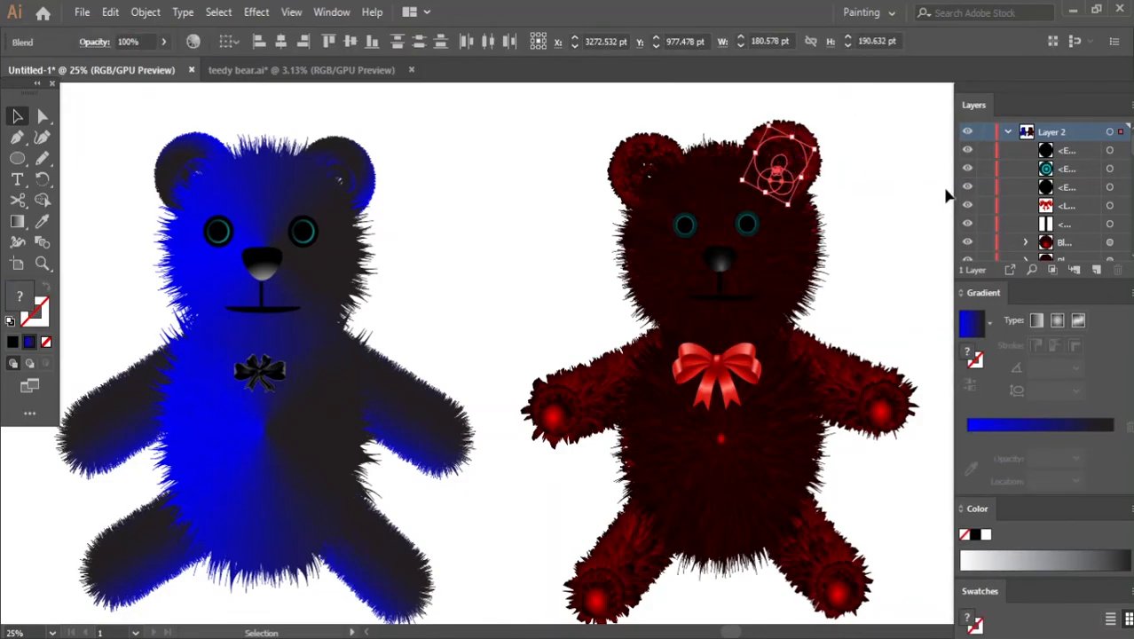
key("Down")
key("Down")
key("Down")
key("Down")
key("Down")
key("Down")
key("Down")
key("Down")
key("Down")
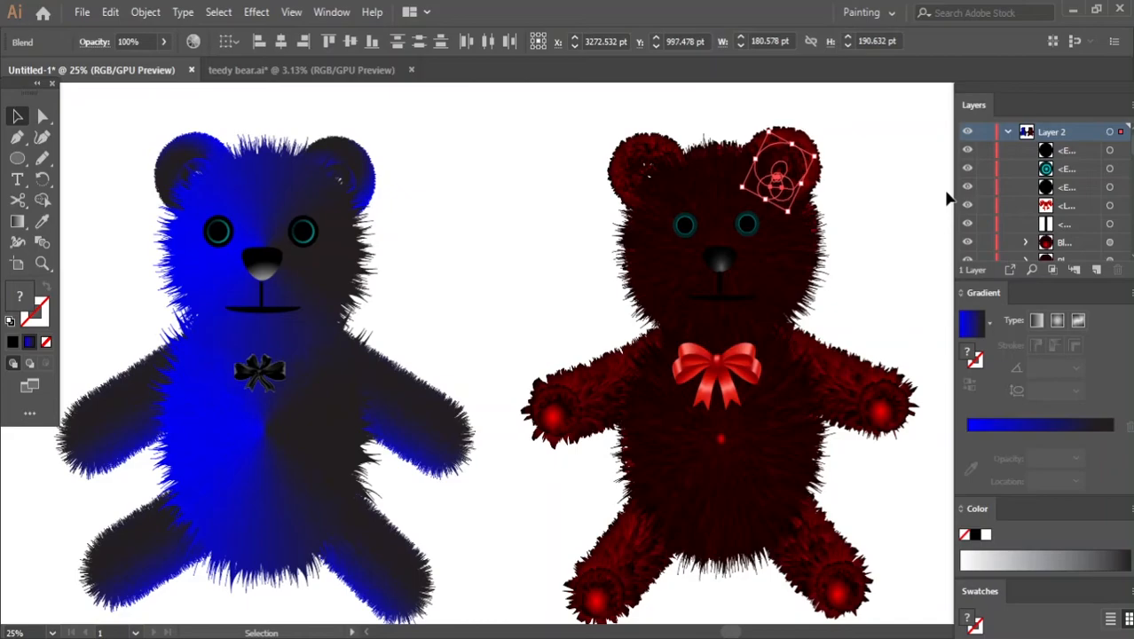
left_click(877, 321)
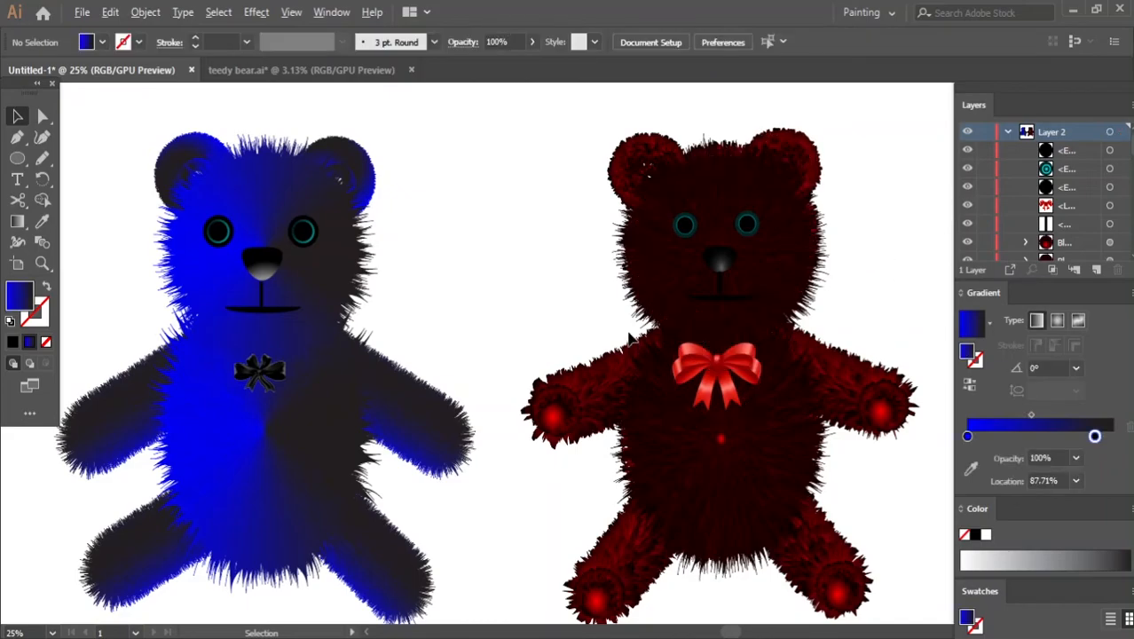
key("ctrl+minus")
key("ctrl+minus")
key("ctrl+plus")
key("ctrl+plus")
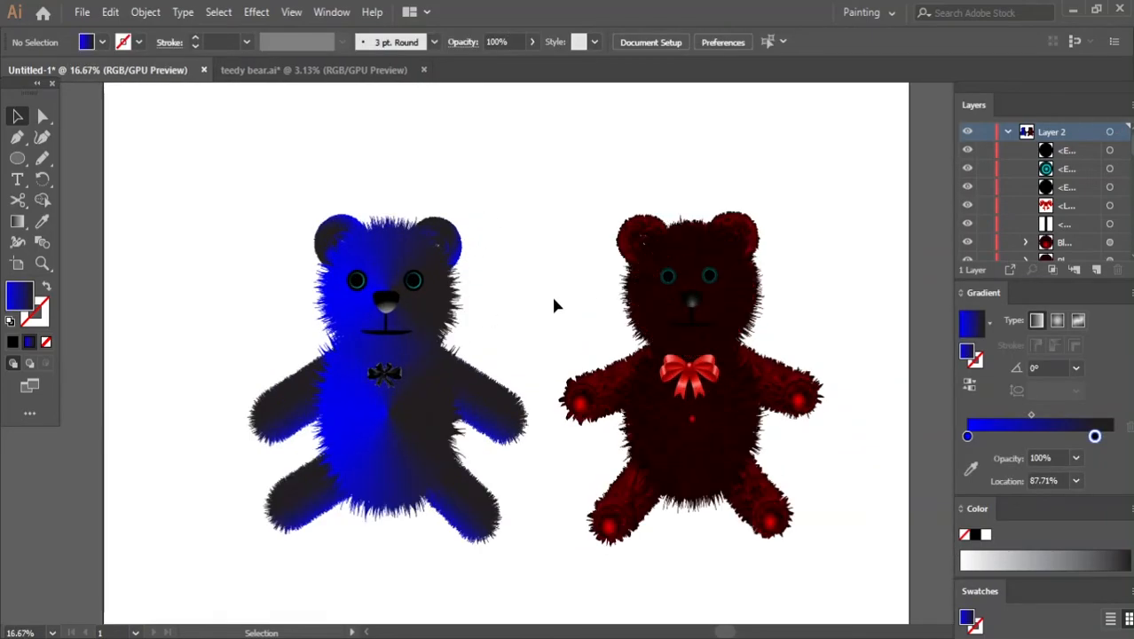
scroll(481, 451, "down", 1)
key("ctrl+minus")
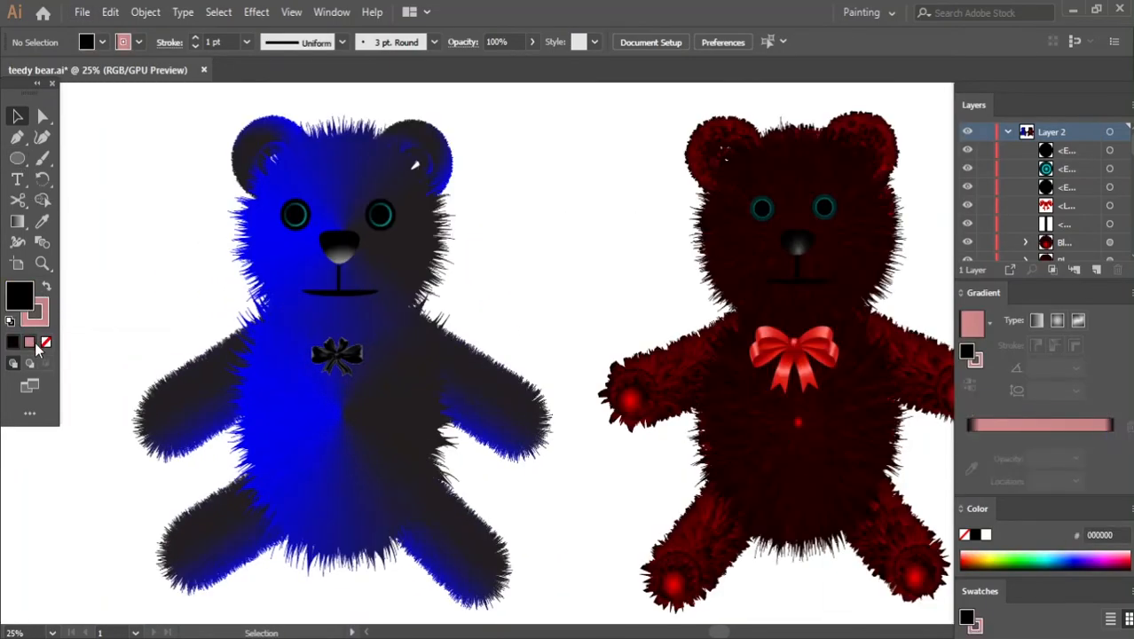
- Draw a black circle with no stroke in the empty space between the two bears
left_click(46, 342)
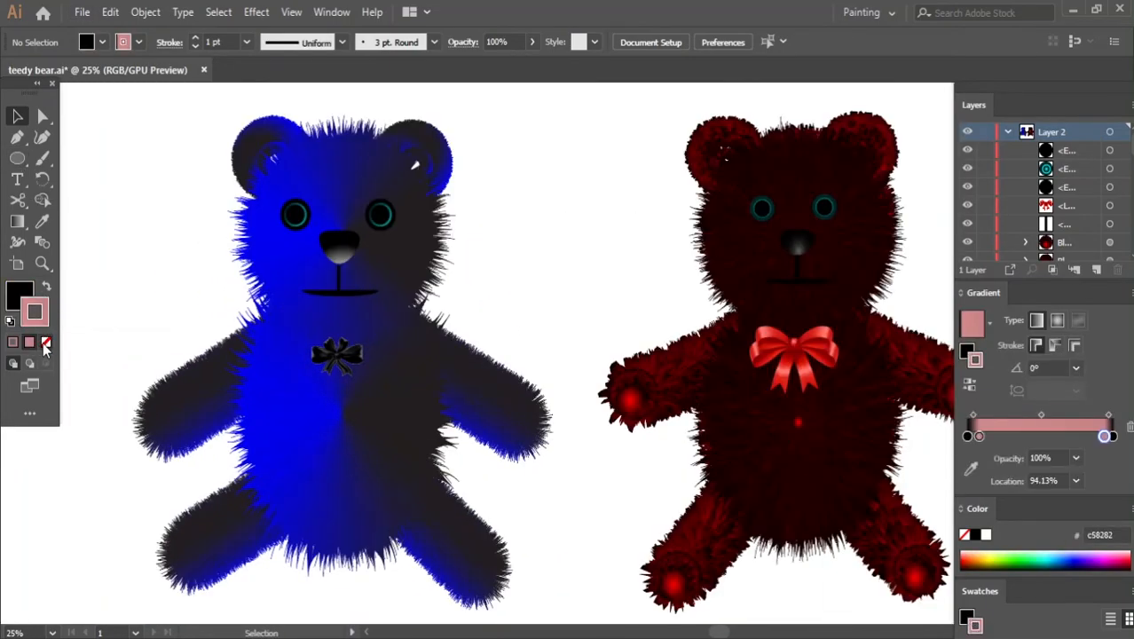
left_click(17, 158)
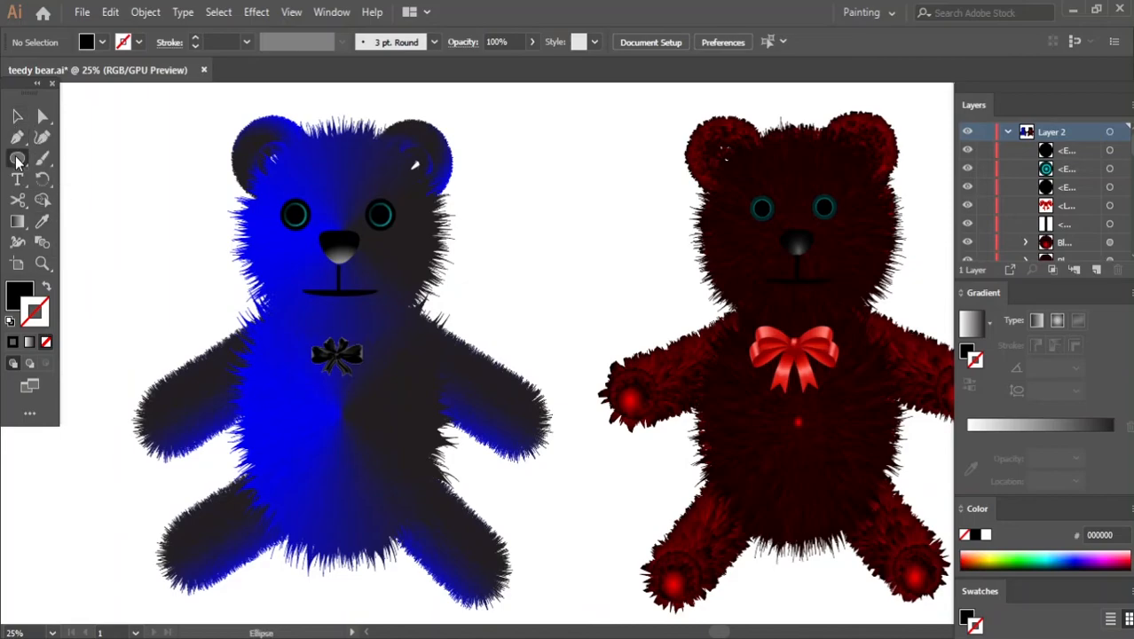
left_click_drag(529, 180, 624, 273)
- Cut the black circle in half horizontally with Scissors and move the lower half down, away from the upper half
key("c")
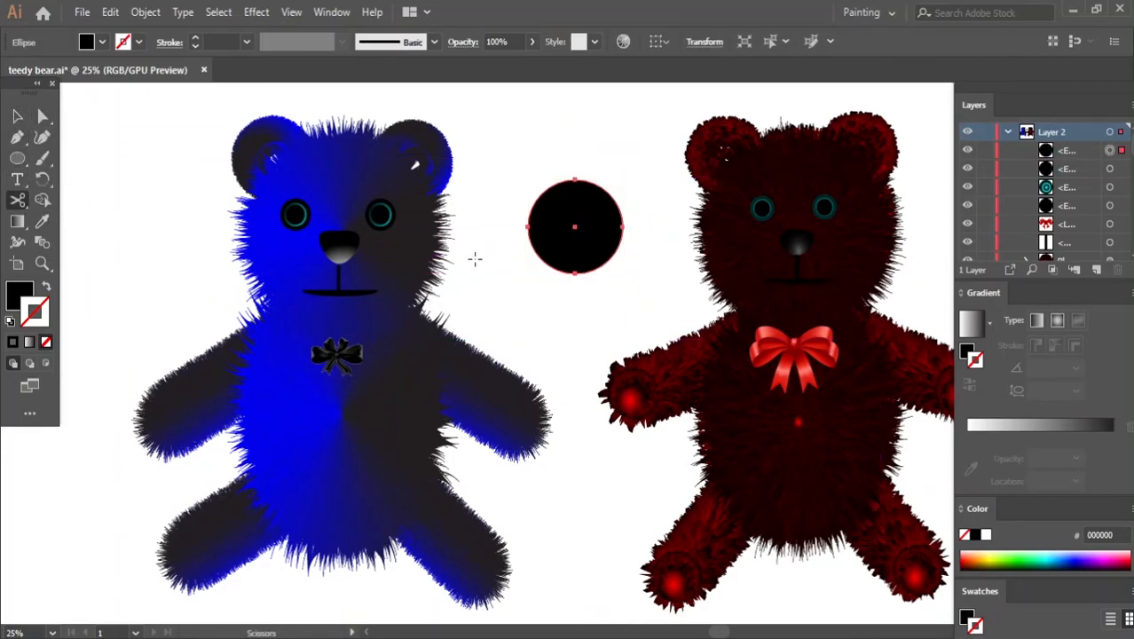
left_click(529, 228)
left_click(623, 227)
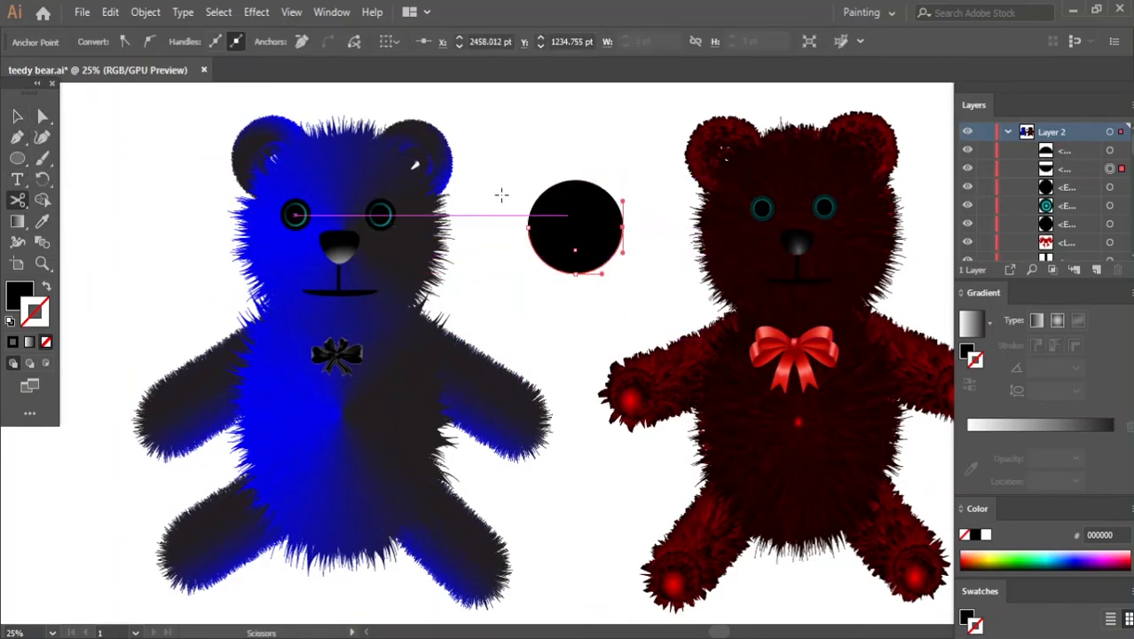
left_click(14, 116)
left_click_drag(542, 252, 542, 327)
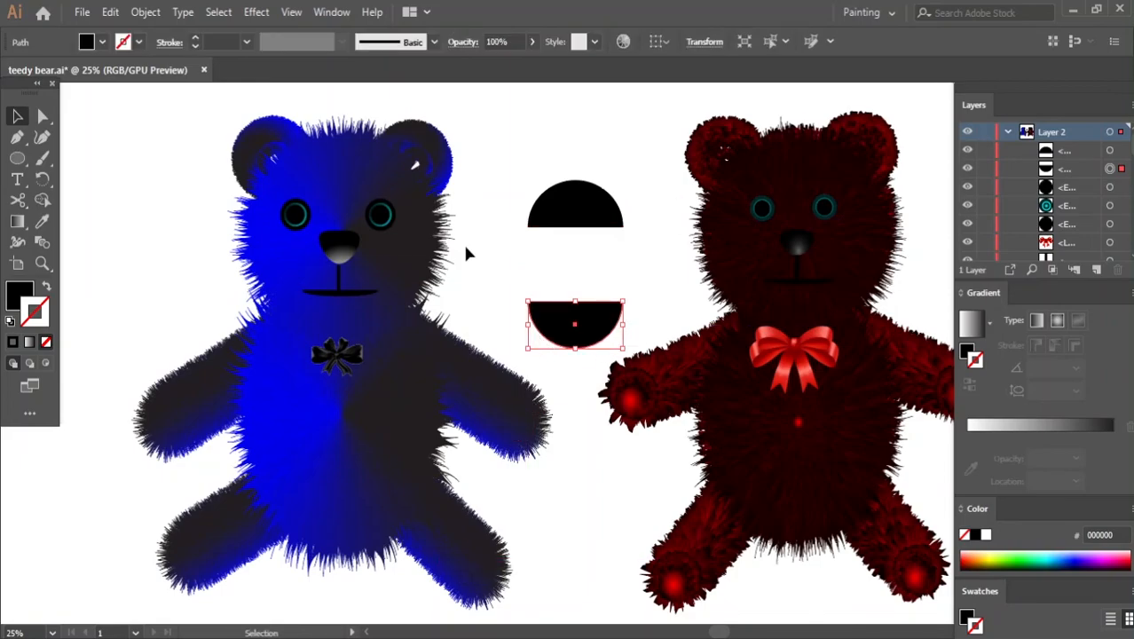
- Duplicate the lower black half-circle in place and scale one copy down inside the other to form a tongue
left_click(110, 12)
left_click(110, 12)
left_click(110, 12)
left_click(163, 151)
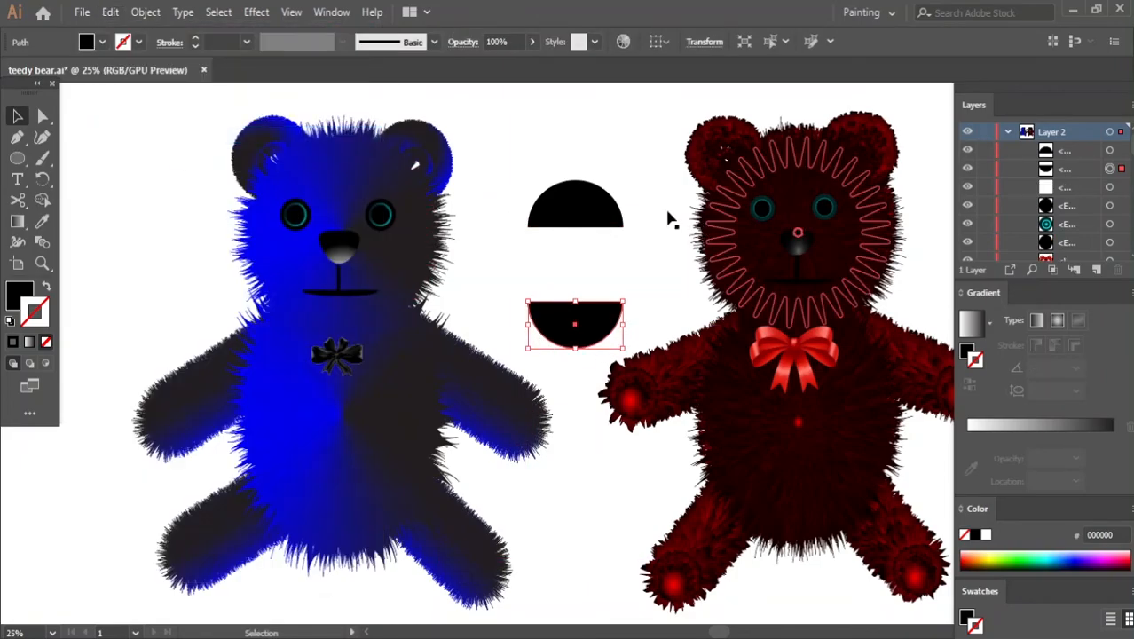
left_click_drag(624, 301, 585, 324)
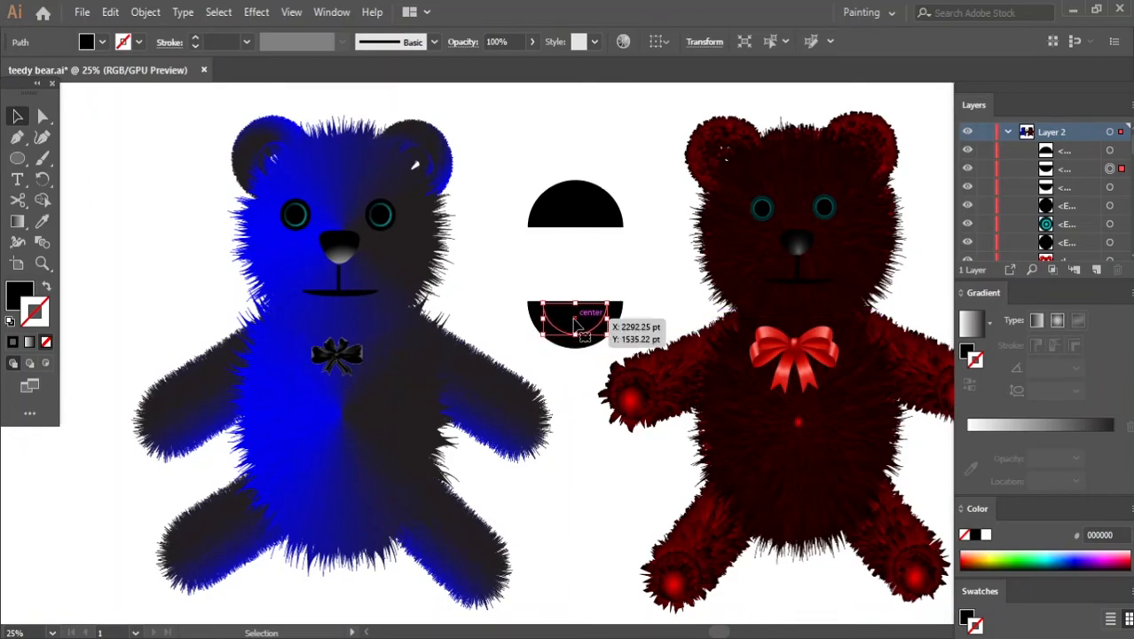
- Fill the inner half-circle with pink c67f7f and shrink it a little further inside the black one
double_click(20, 302)
left_click(423, 258)
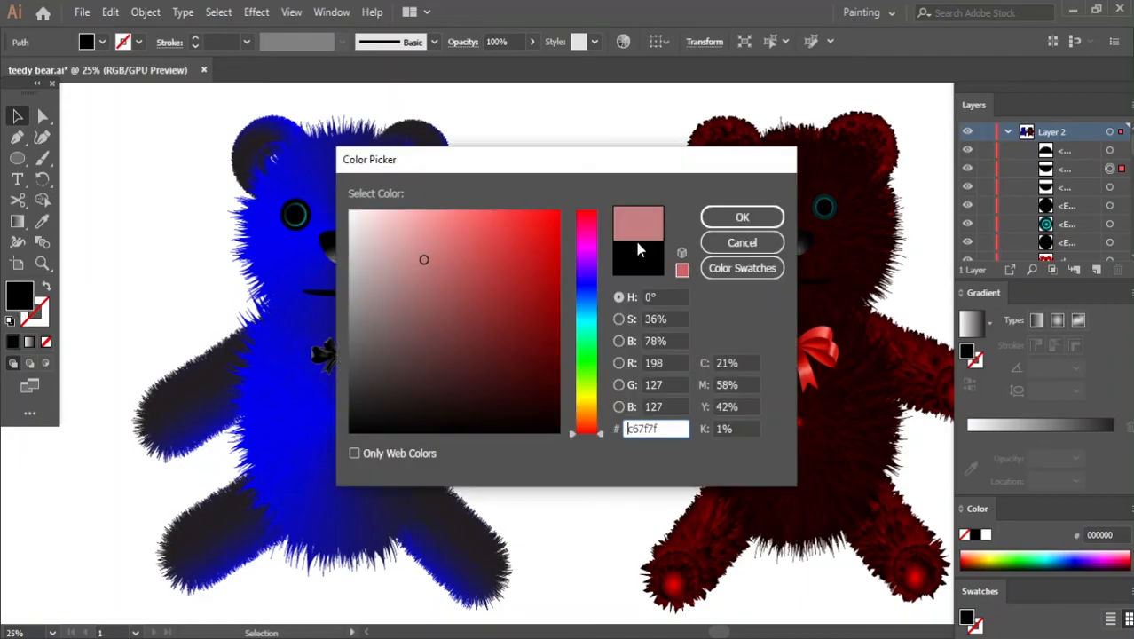
left_click(753, 219)
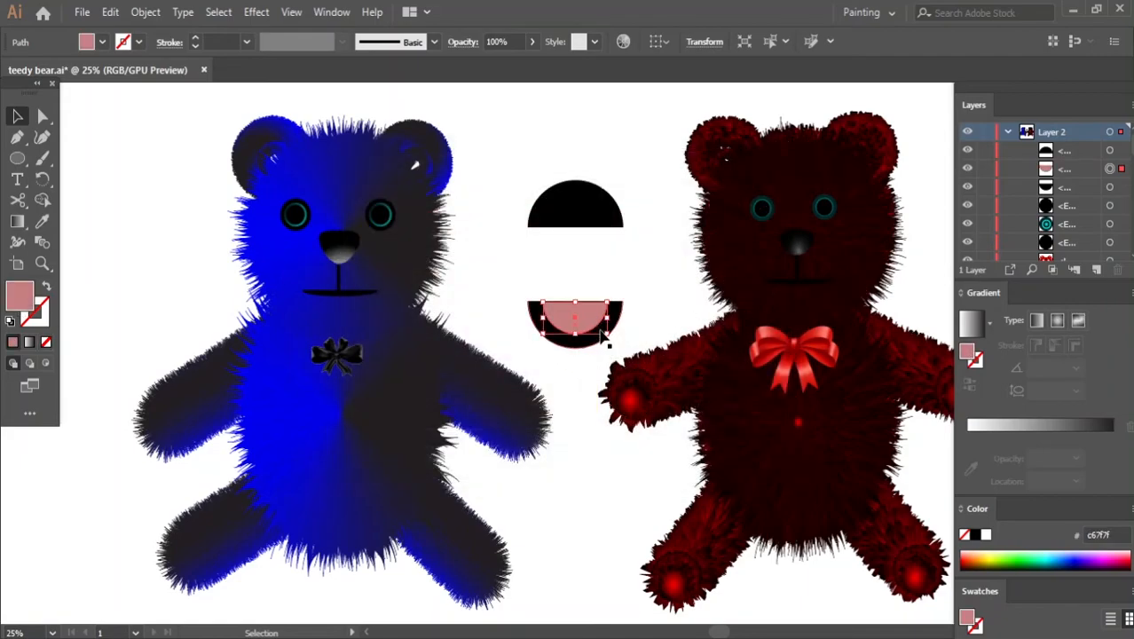
left_click_drag(607, 330, 600, 328)
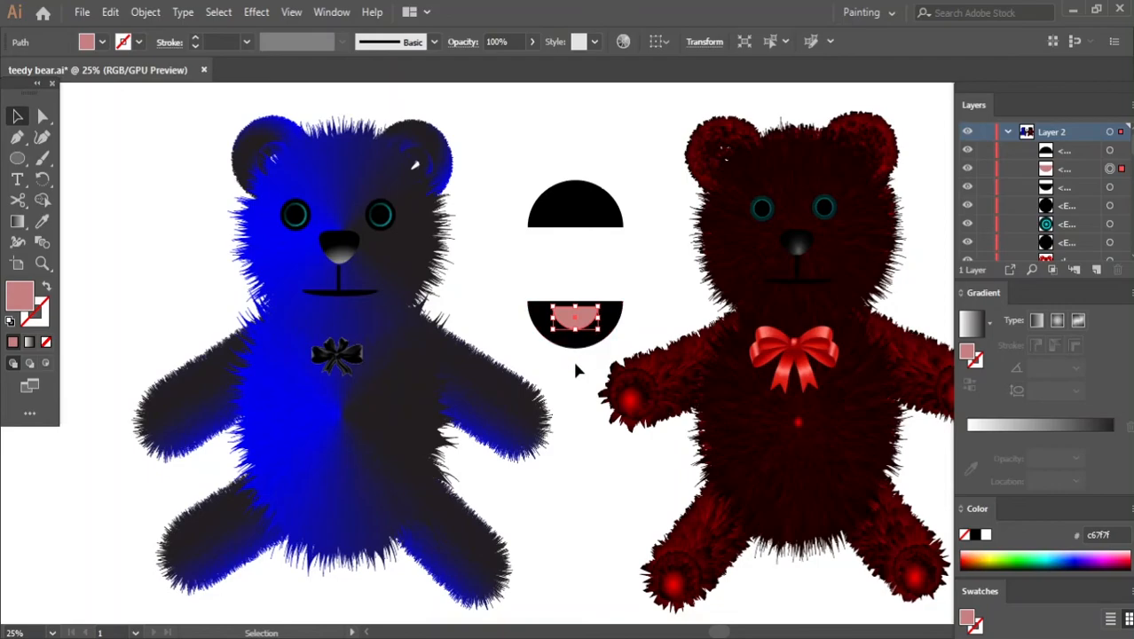
- Scale the black half-circle down so it forms a narrower mouth rim around the pink tongue
left_click(538, 336)
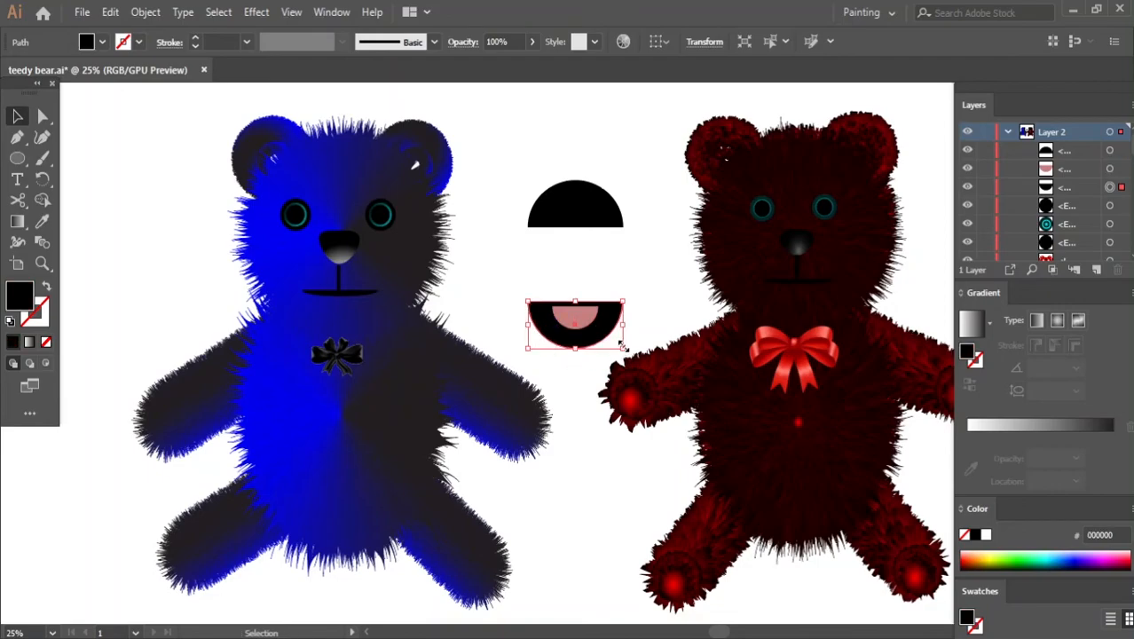
left_click_drag(623, 348, 617, 338)
left_click_drag(530, 303, 610, 304)
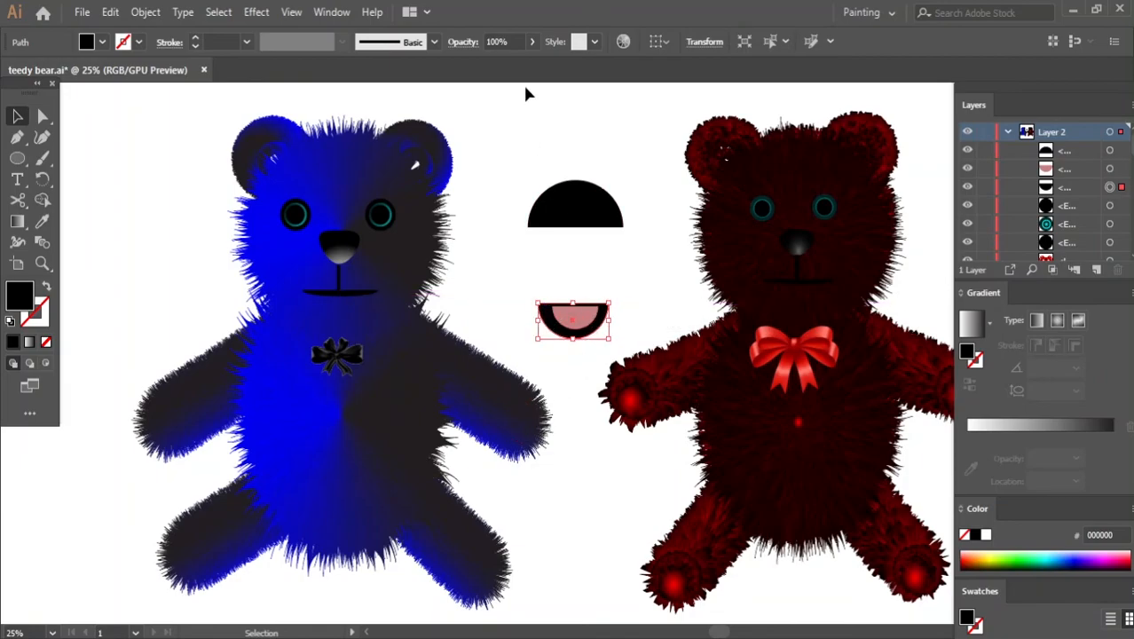
- Shrink the mouth with its tongue and place a copy of both just under the red bear's mouth line
left_click(566, 326)
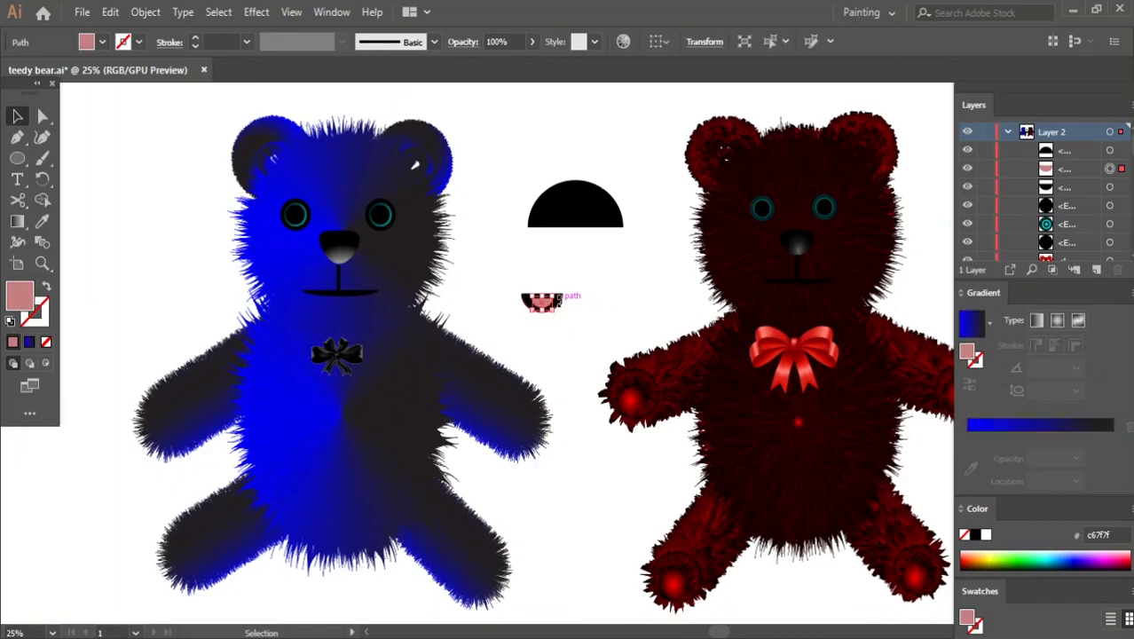
left_click(554, 304, "shift")
left_click_drag(554, 304, 797, 296)
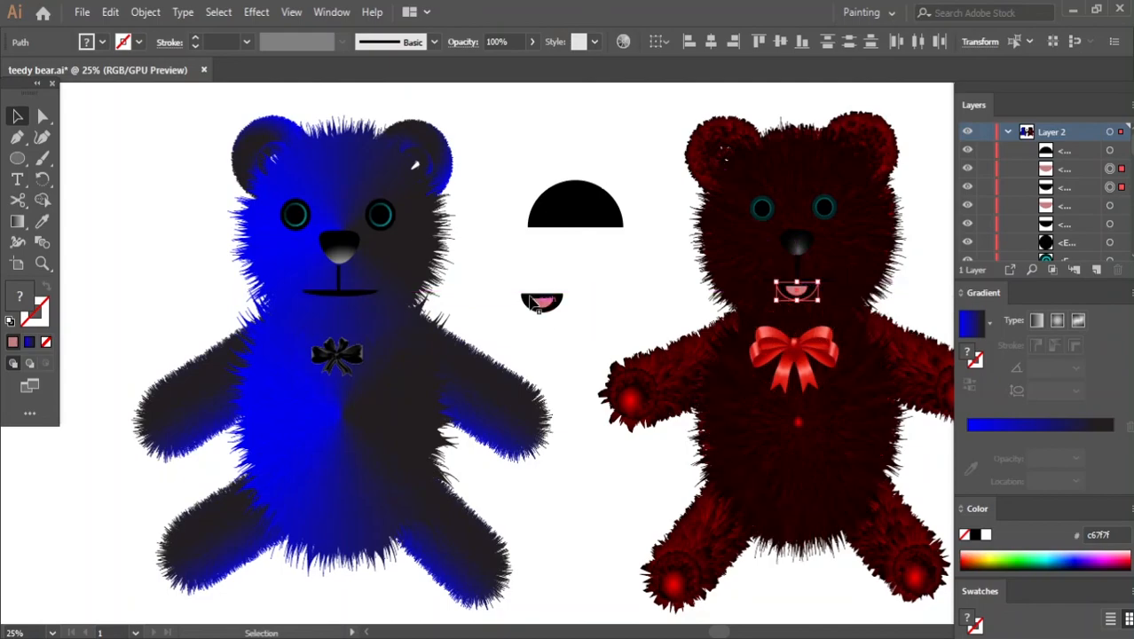
- Move the original mouth with its tongue onto the blue bear, just under its mouth line
left_click(564, 318)
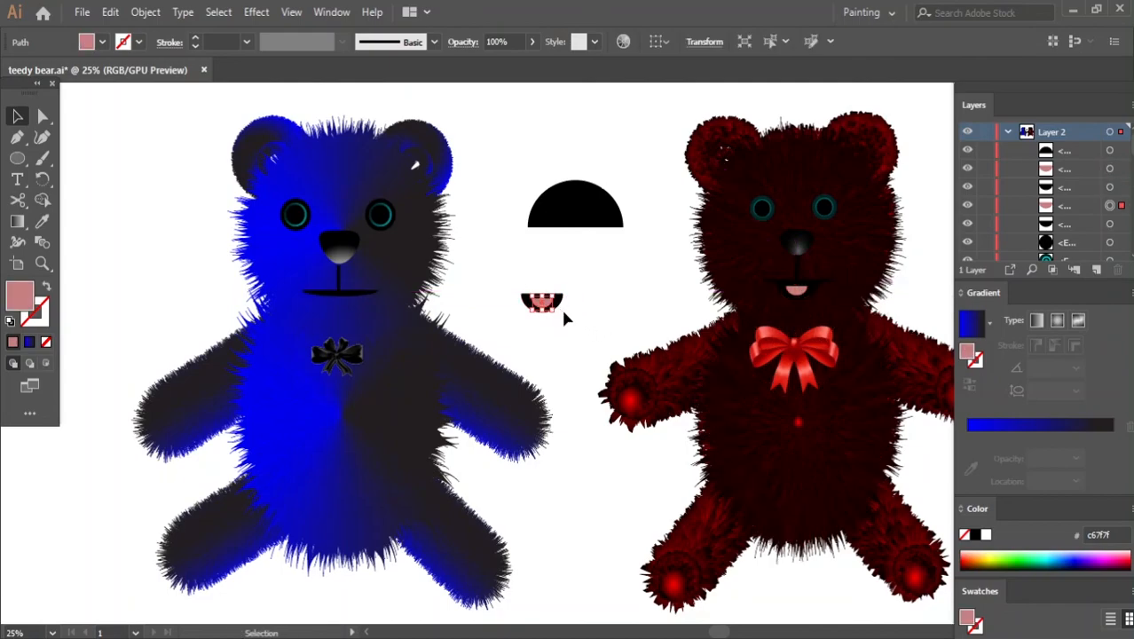
left_click_drag(564, 302, 344, 306)
left_click(524, 341)
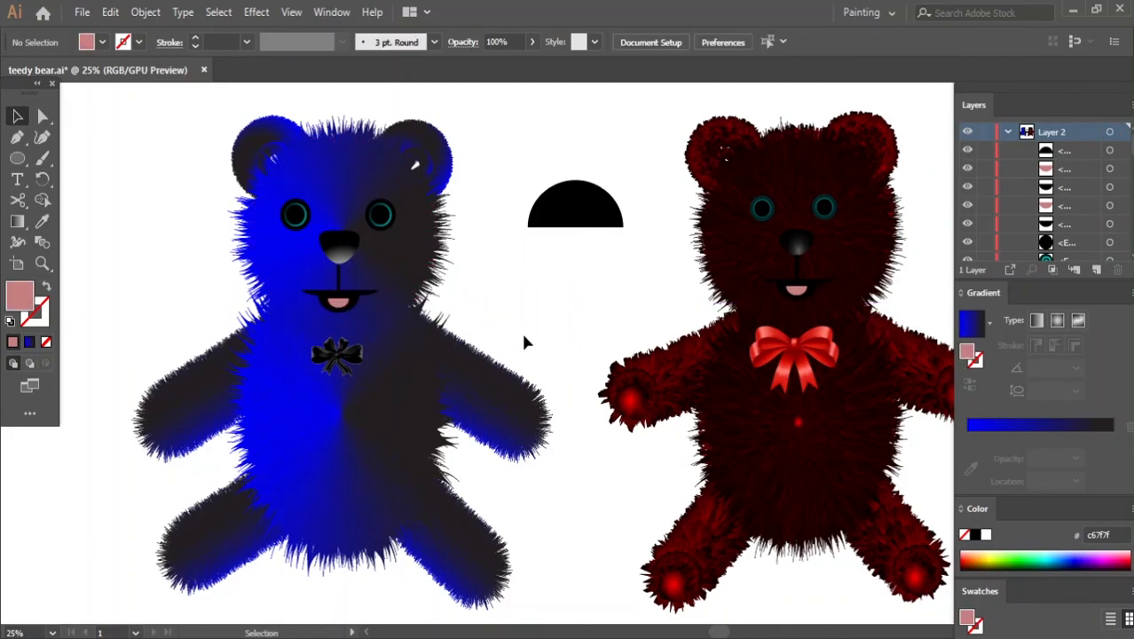
- Select the blue bear's nose
left_click(338, 241)
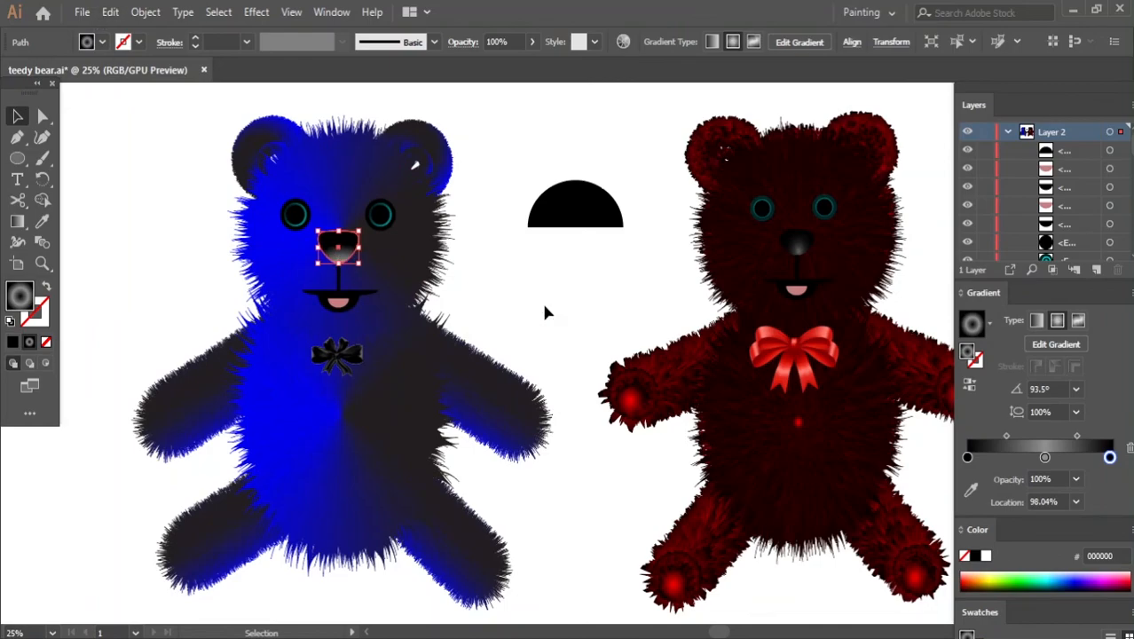